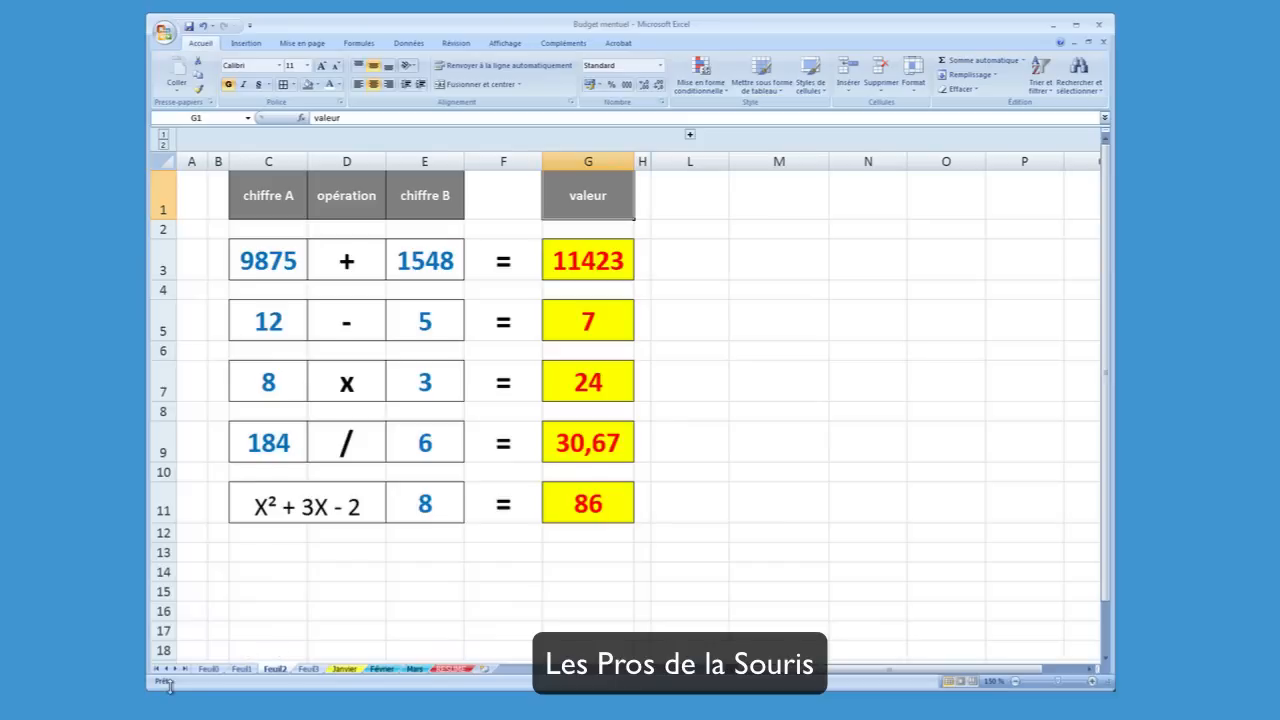
Look over sheets Feuil0 and Feuil1, and examine columns C to G of the calculation table on Feuil2
{"action": "left_click", "coordinate": [203, 670]}
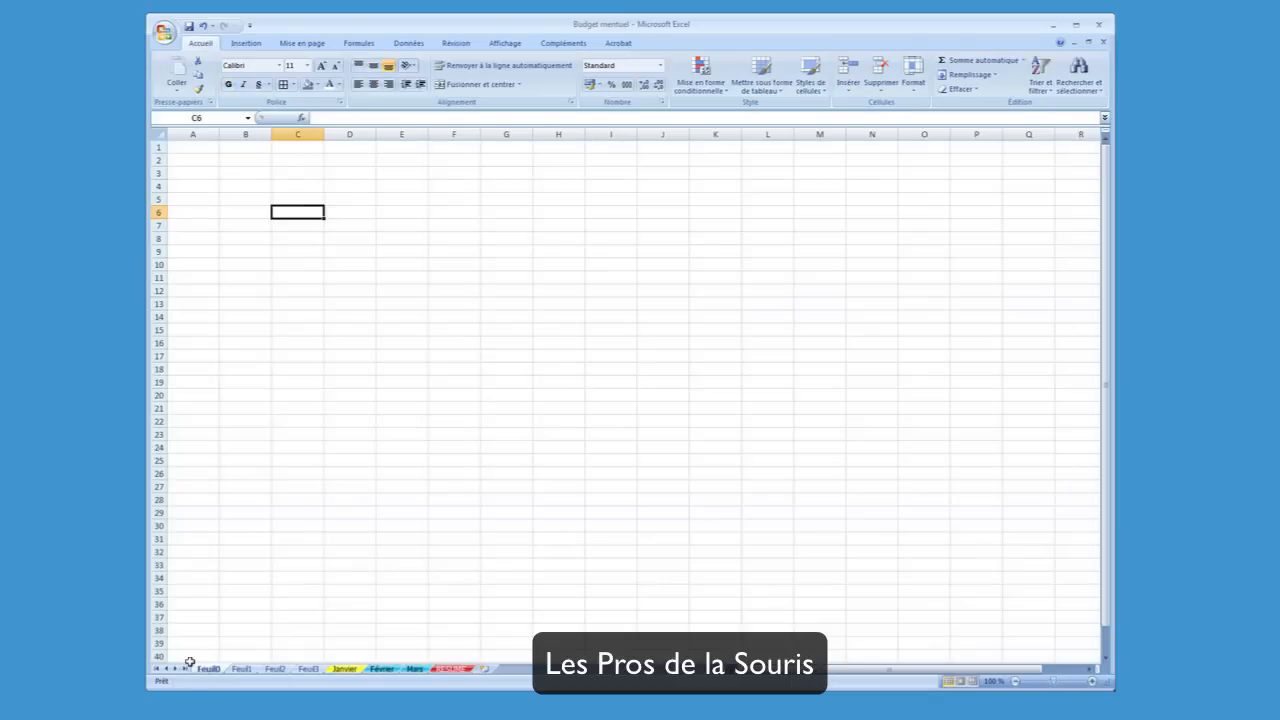
{"action": "left_click", "coordinate": [242, 670]}
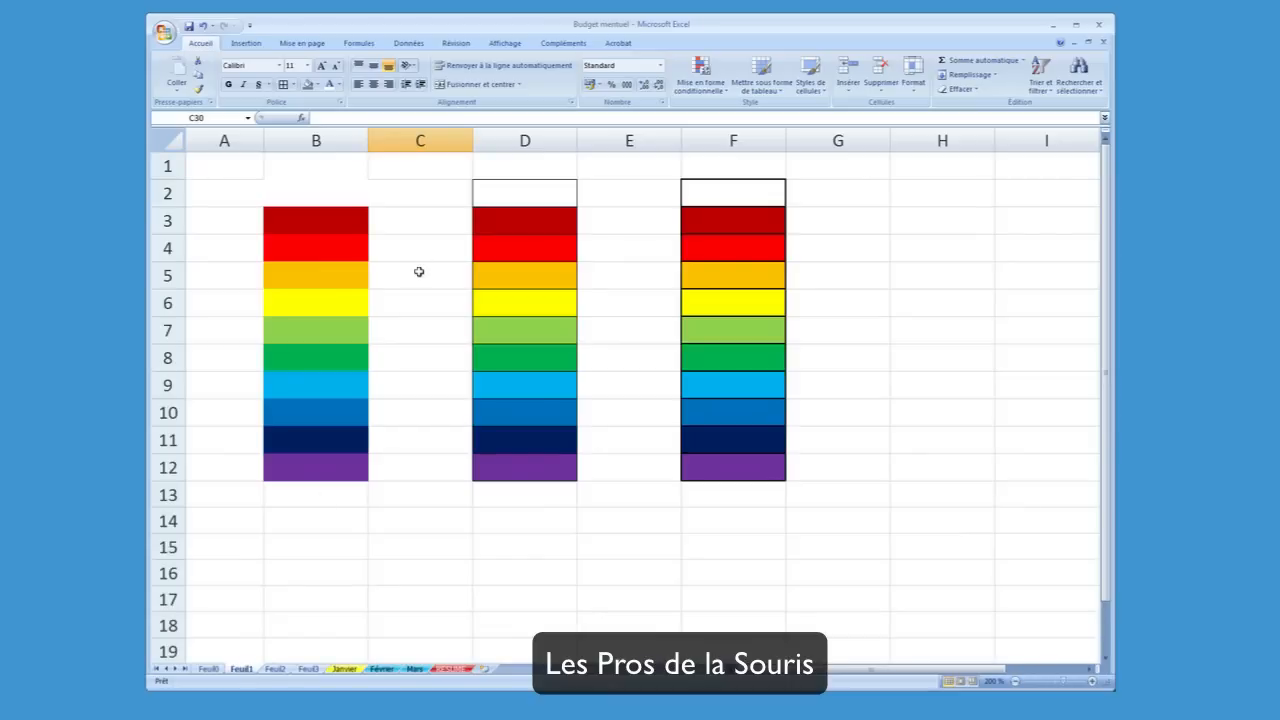
{"action": "left_click", "coordinate": [275, 669]}
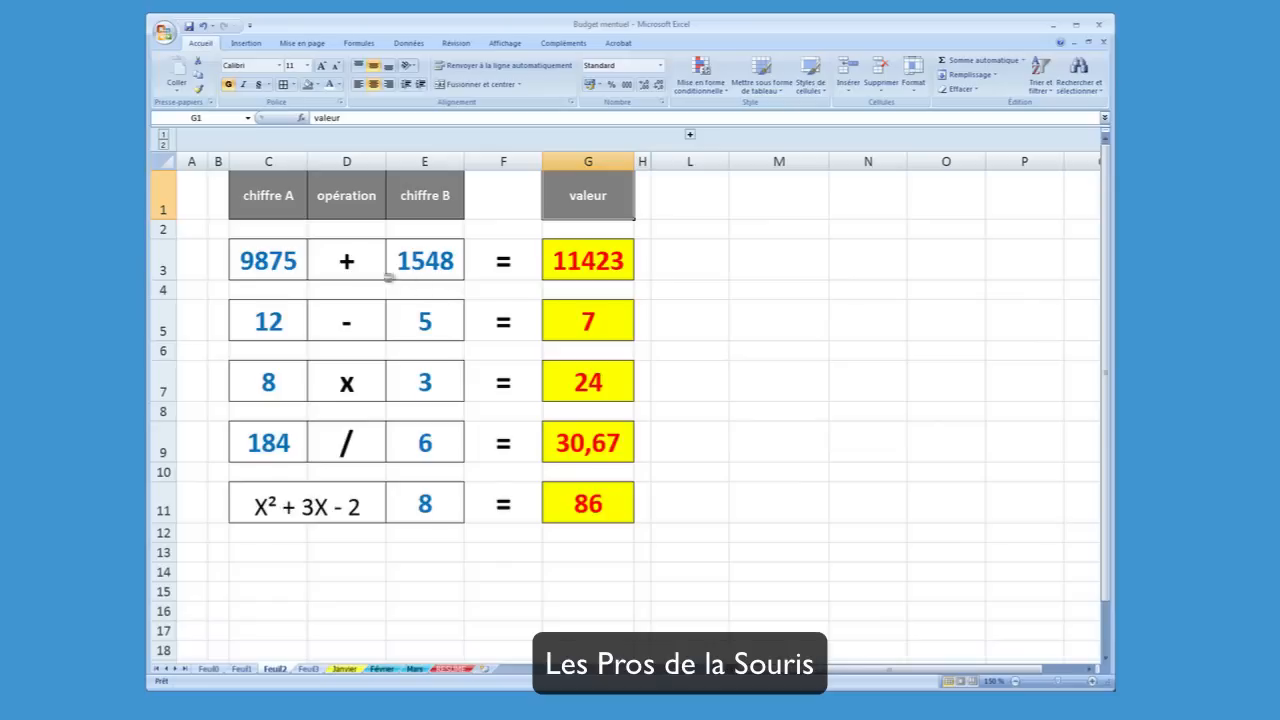
{"action": "left_click", "coordinate": [265, 158]}
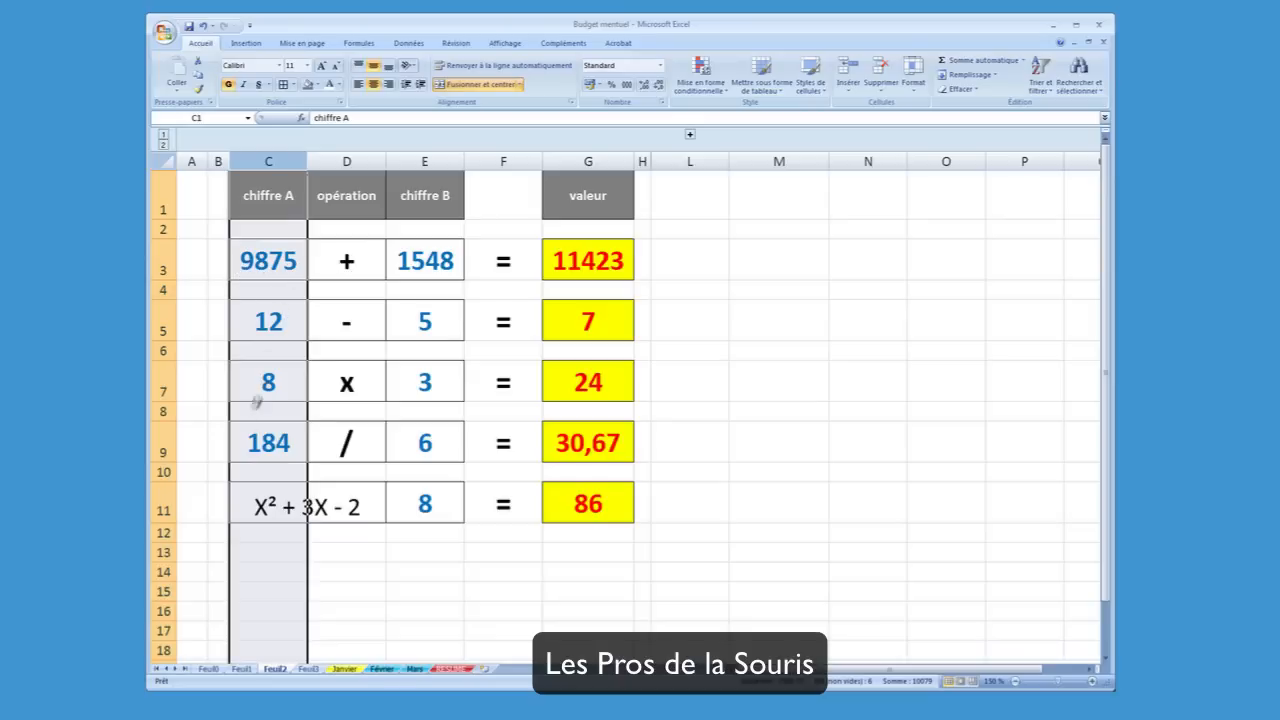
{"action": "left_click", "coordinate": [324, 163]}
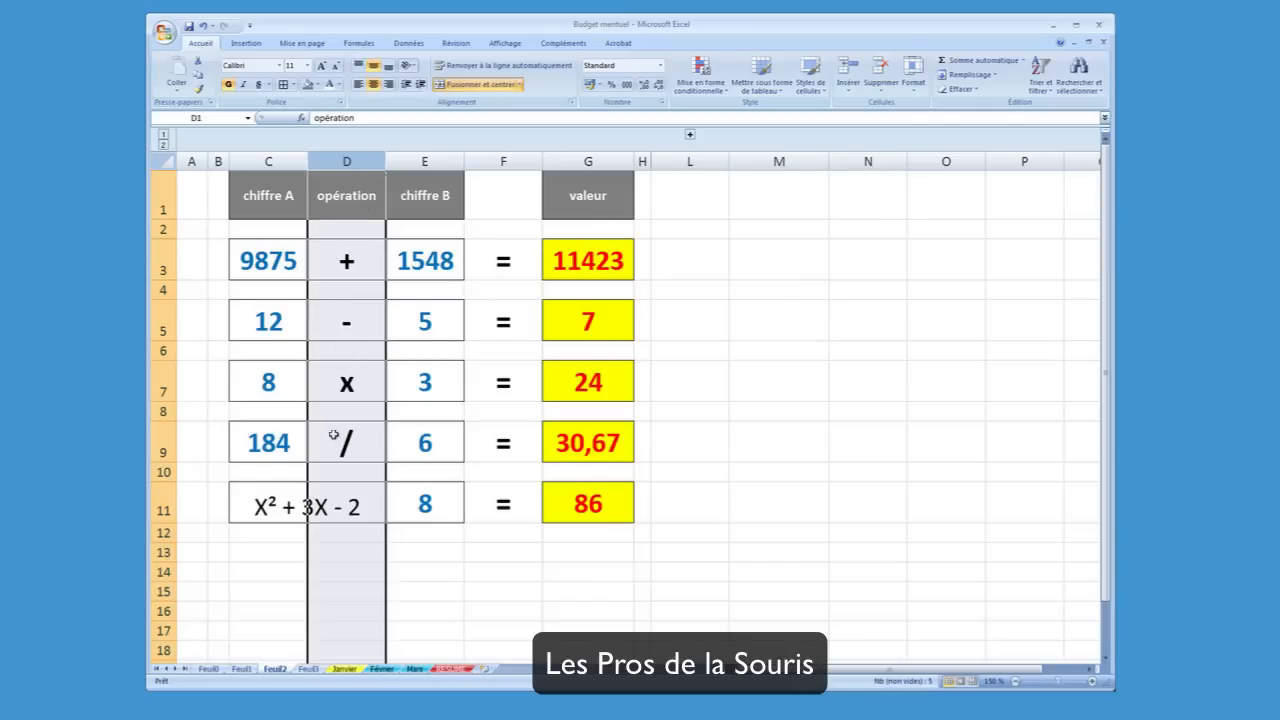
{"action": "left_click", "coordinate": [420, 165]}
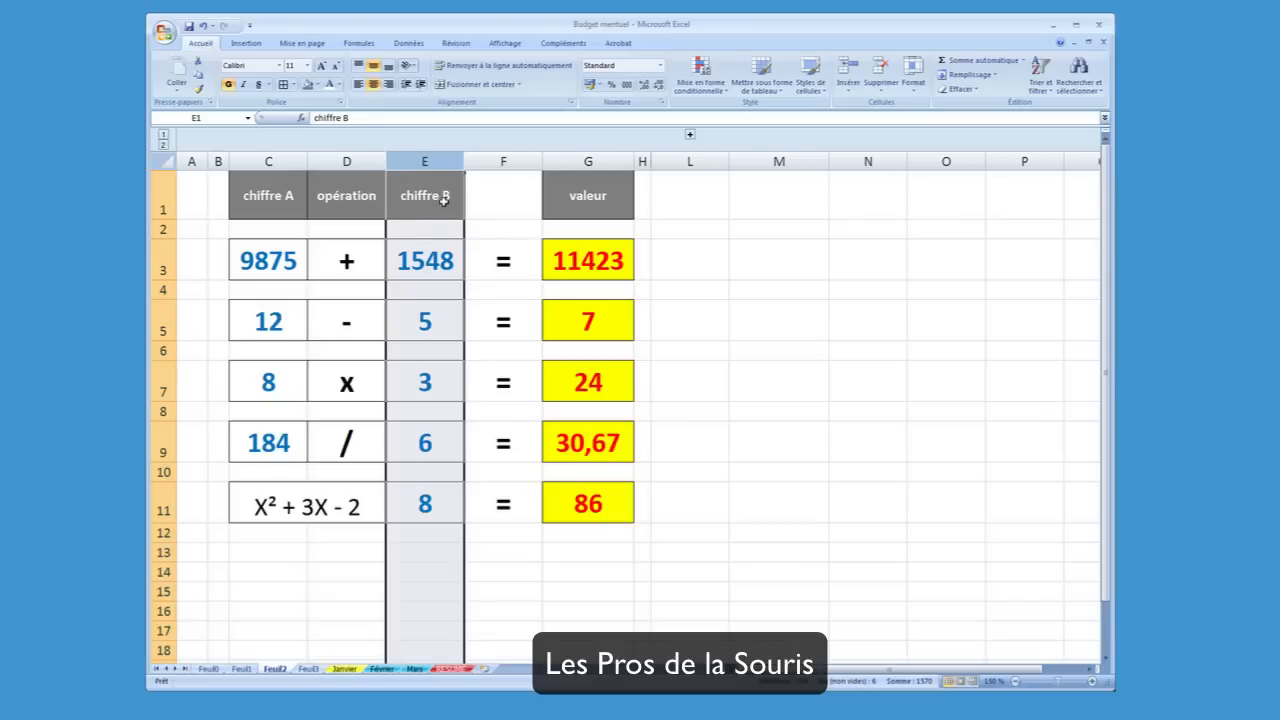
{"action": "left_click", "coordinate": [508, 168]}
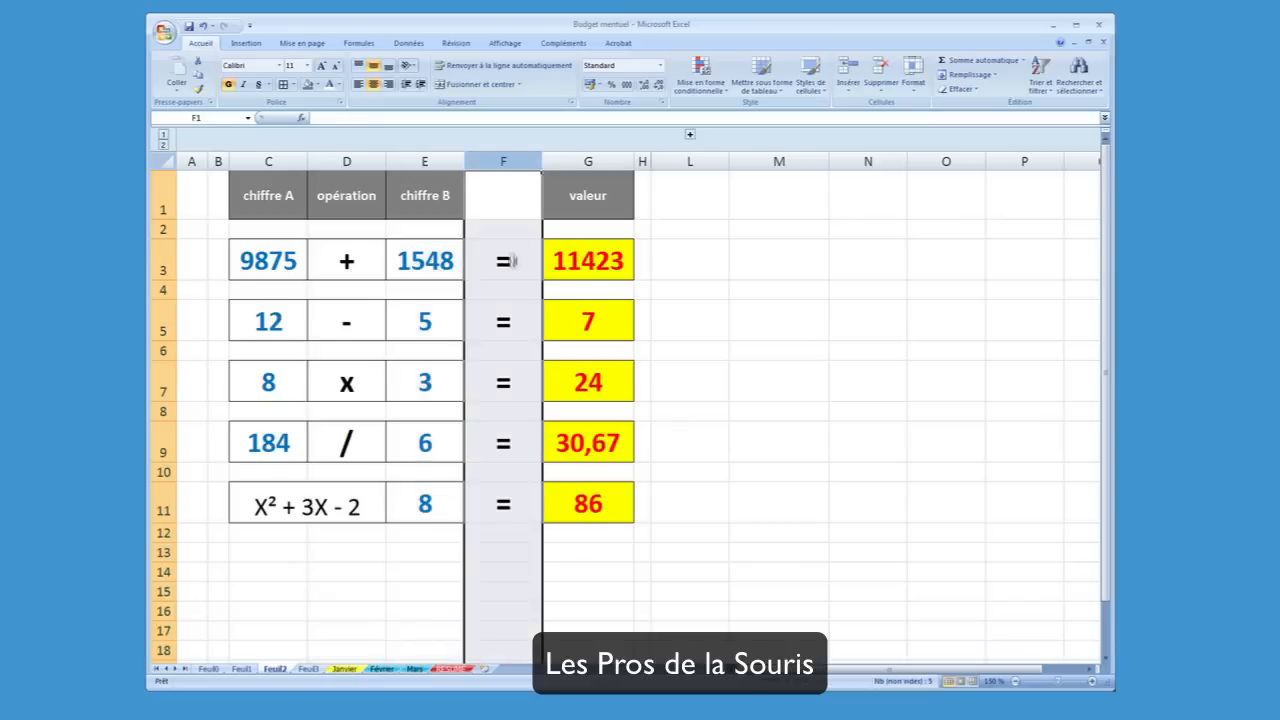
{"action": "left_click", "coordinate": [597, 164]}
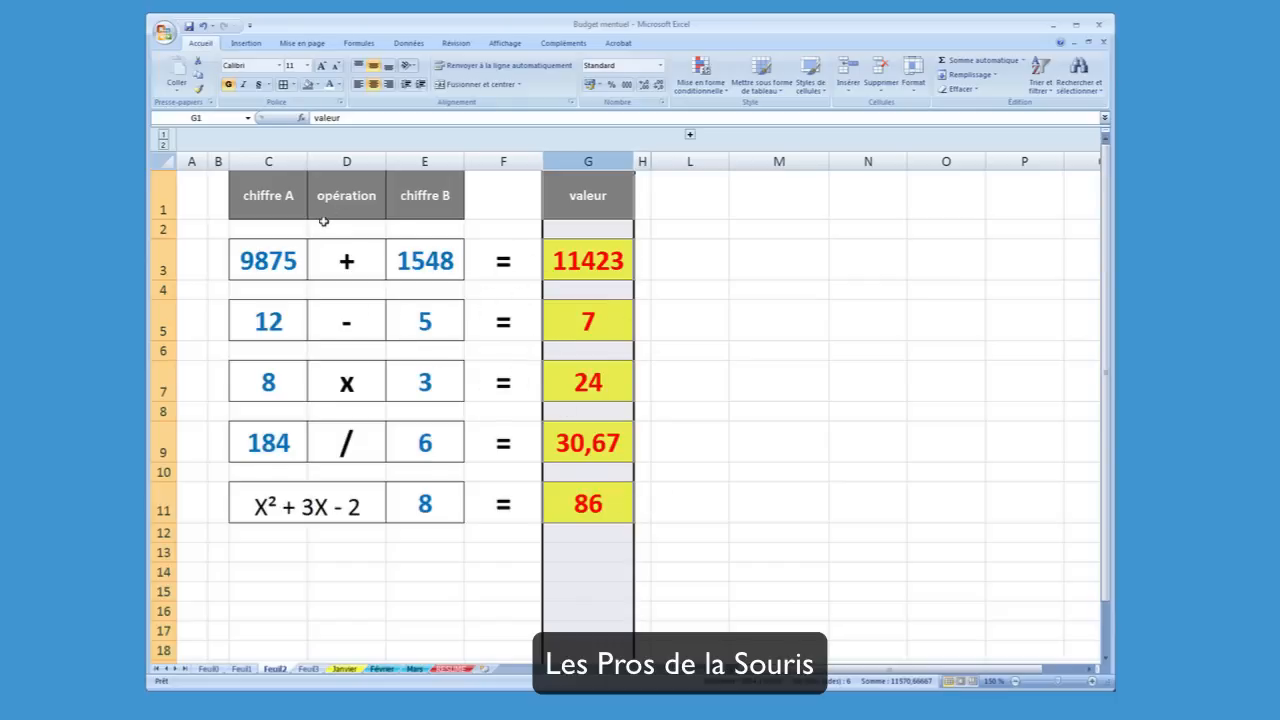
Set the addition's second number in E3 to 714 and show the sum formula in G3
{"action": "left_click", "coordinate": [408, 253]}
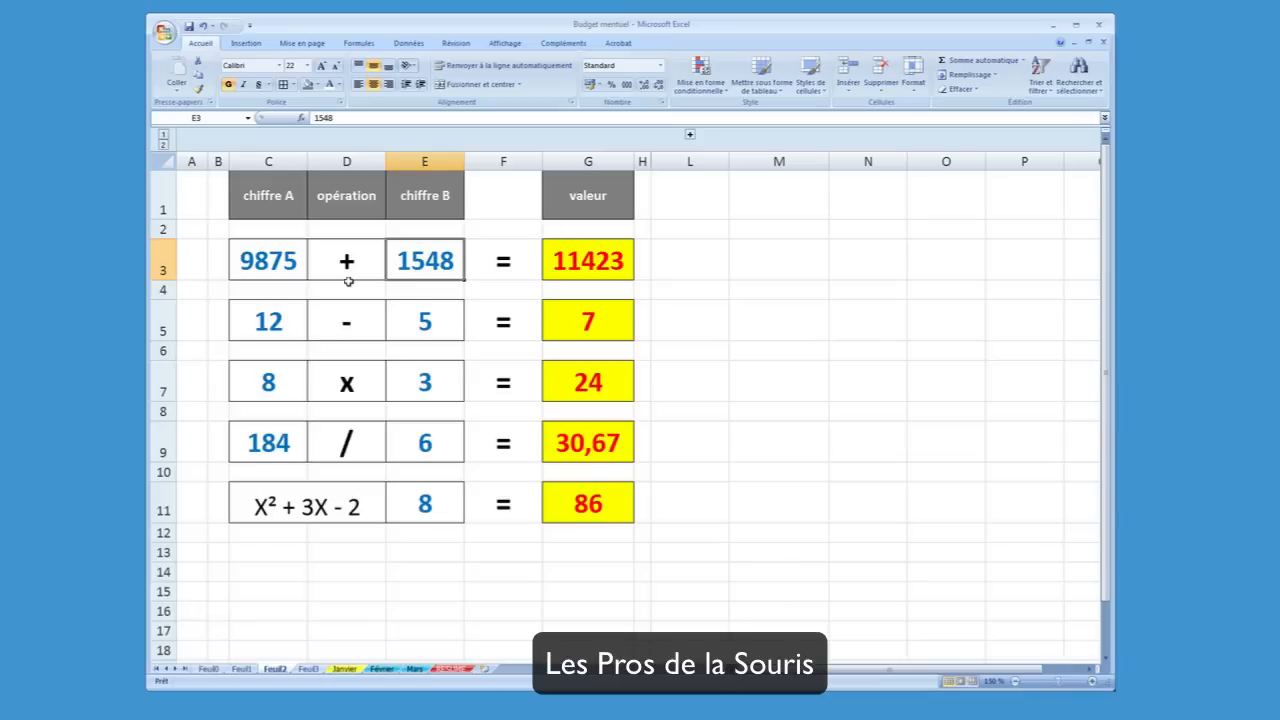
{"action": "left_click", "coordinate": [271, 259]}
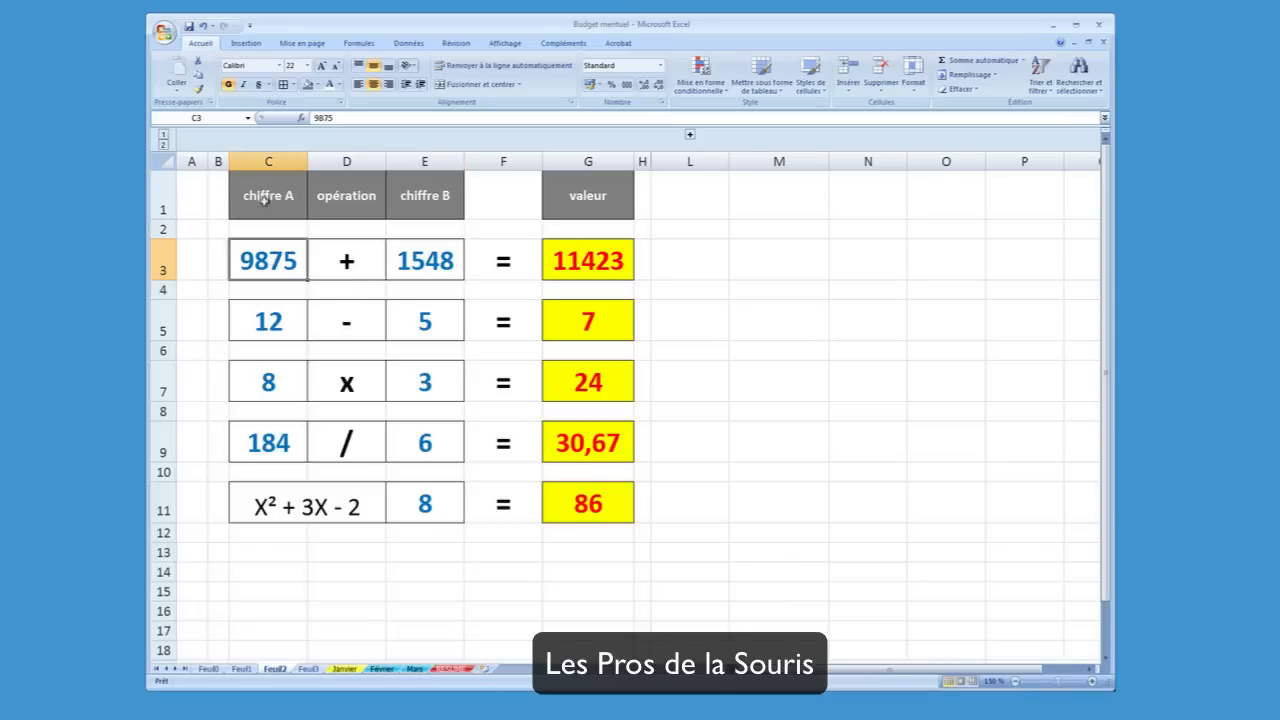
{"action": "left_click", "coordinate": [421, 256]}
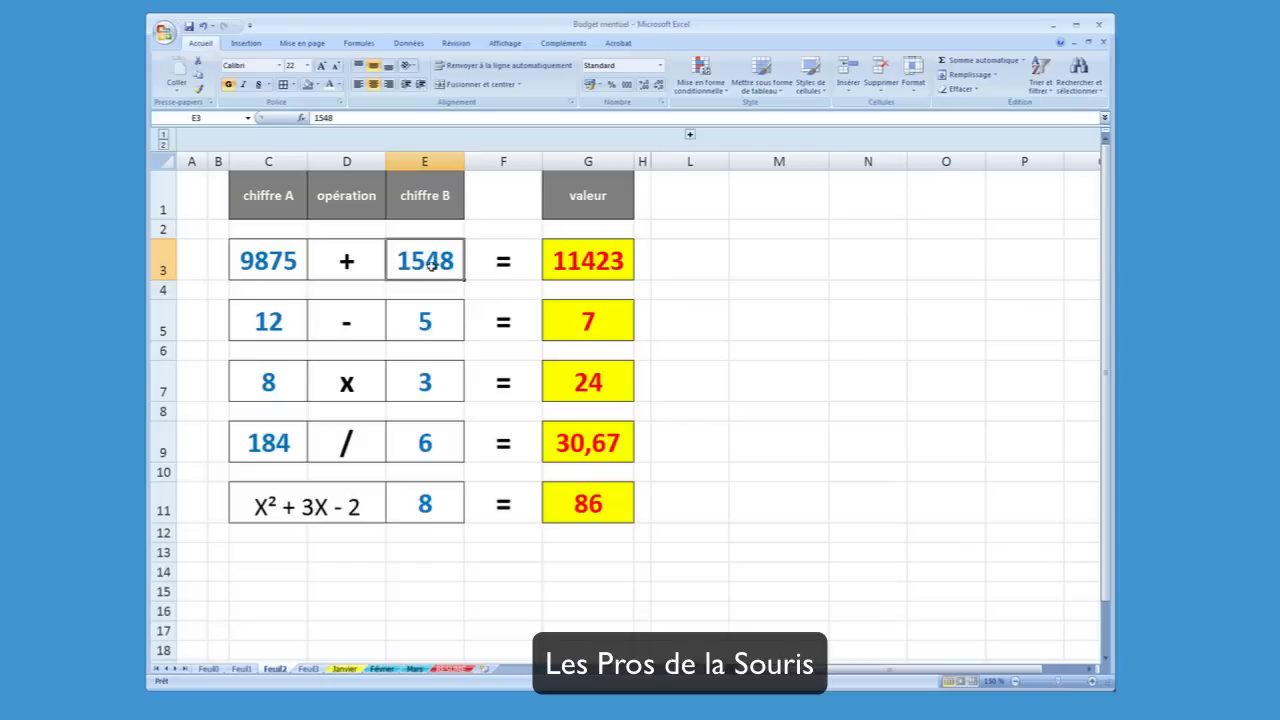
{"action": "type", "text": "7"}
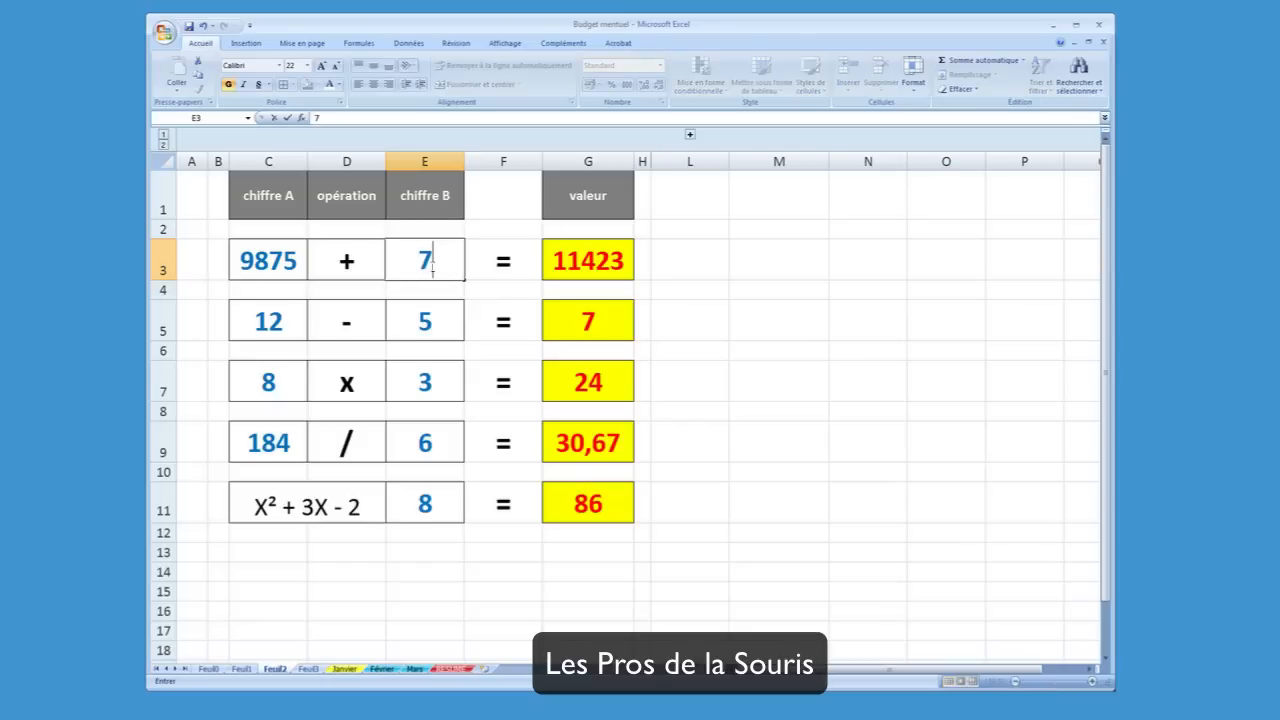
{"action": "type", "text": "14"}
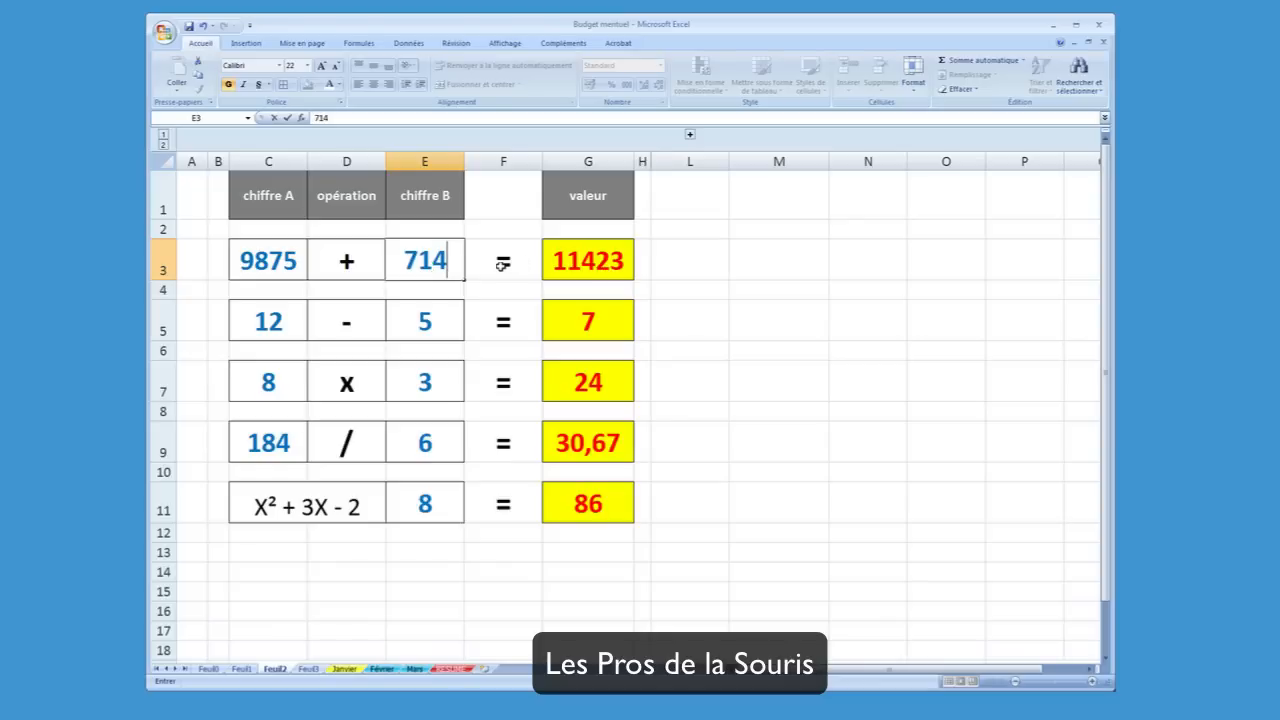
{"action": "key", "text": "Return"}
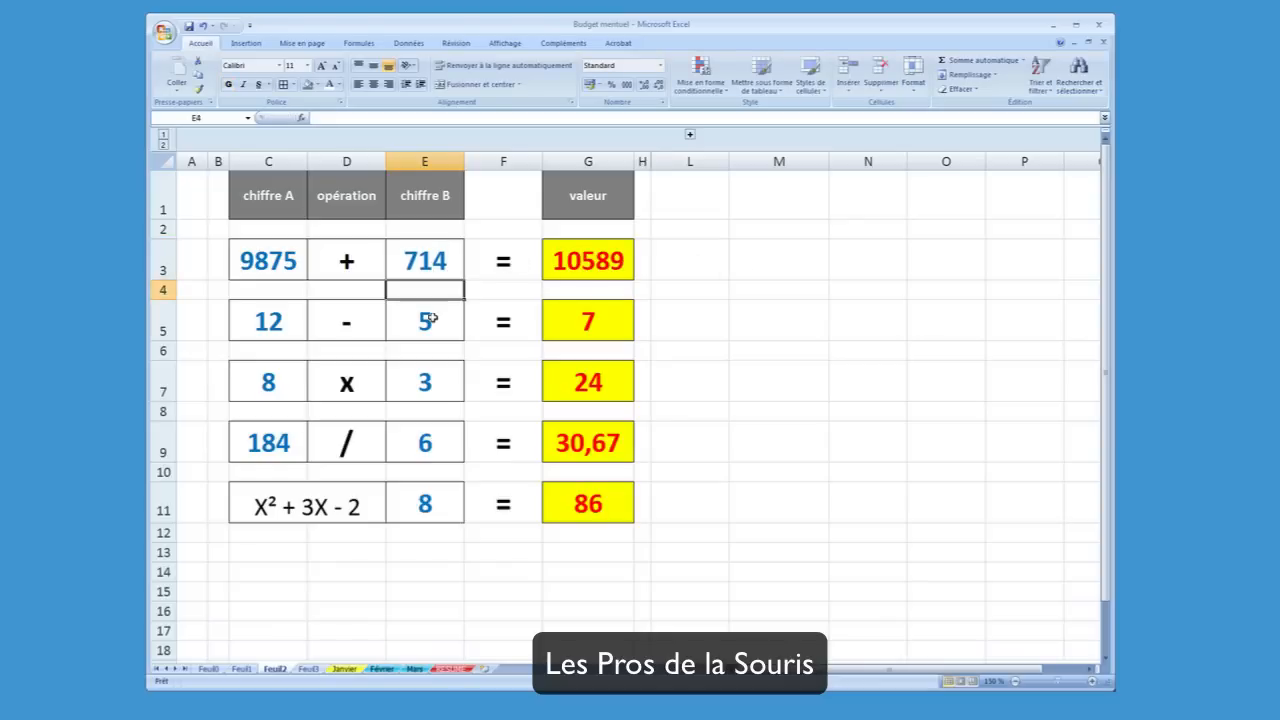
{"action": "left_click", "coordinate": [563, 253]}
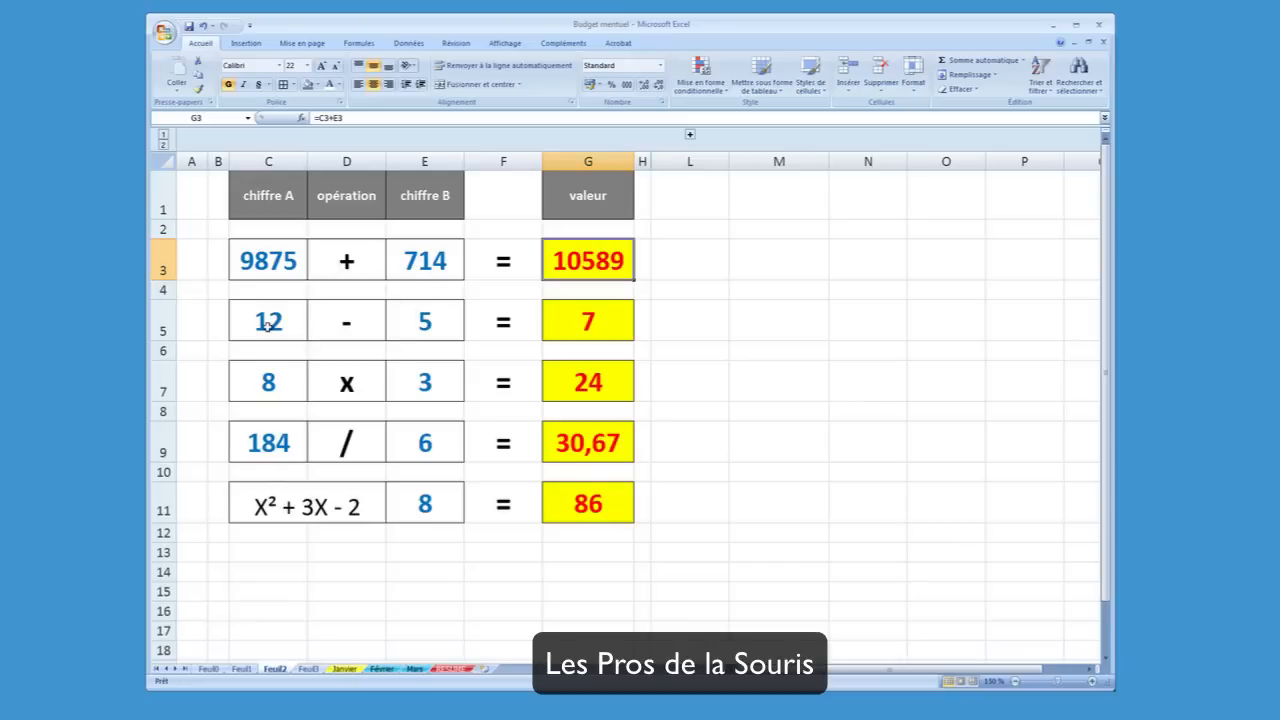
Set the subtraction's second number in E5 to 8 and show the result formula in G5
{"action": "left_click", "coordinate": [405, 320]}
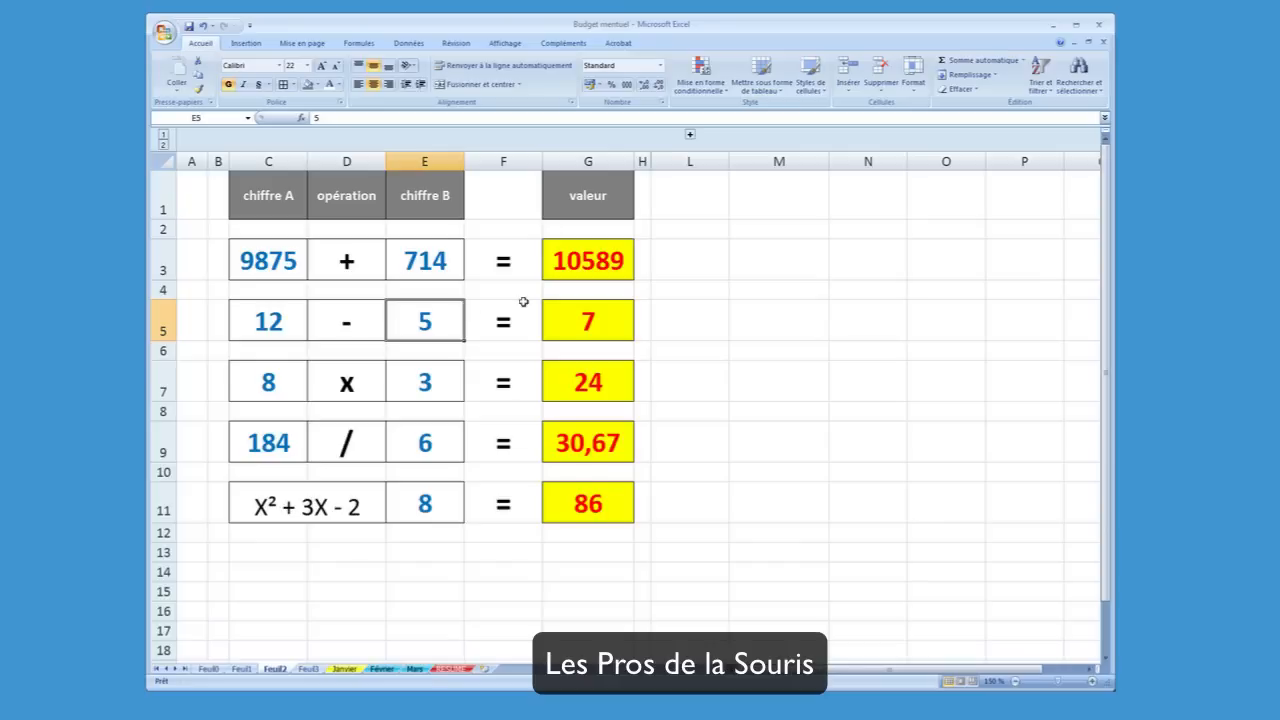
{"action": "type", "text": "8"}
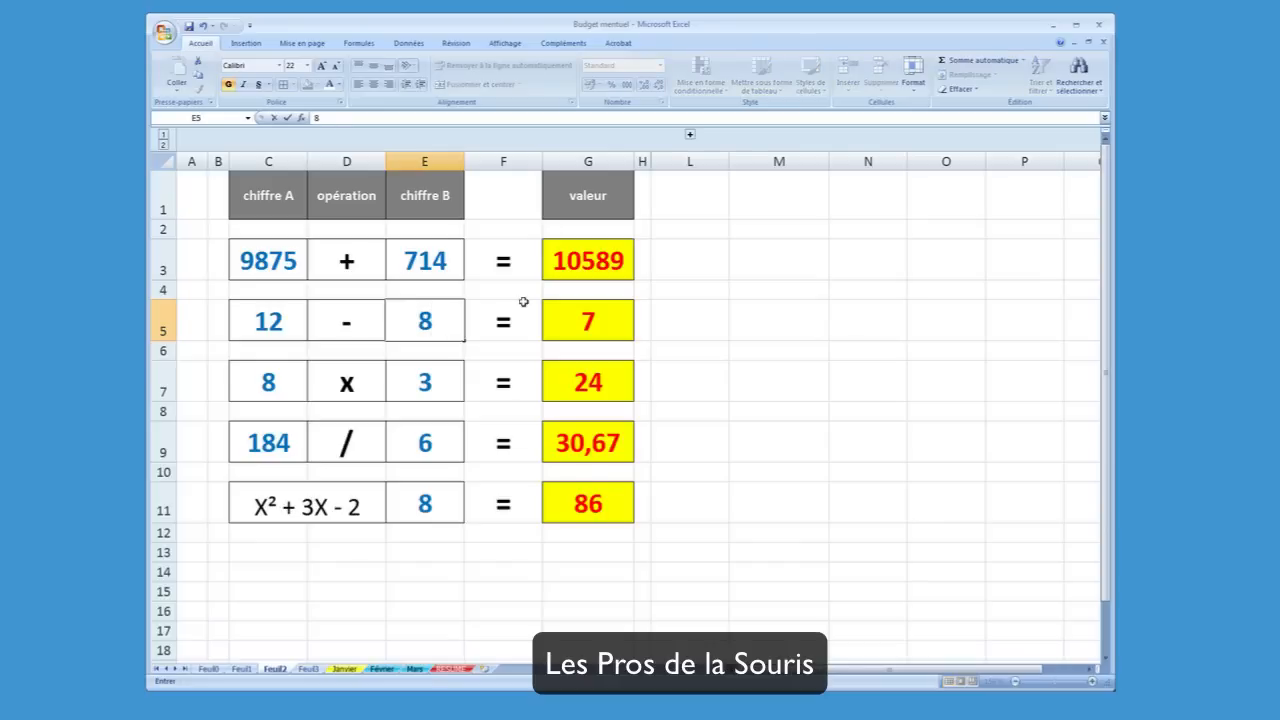
{"action": "key", "text": "Return"}
{"action": "key", "text": "Up"}
{"action": "key", "text": "Right"}
{"action": "key", "text": "Right"}
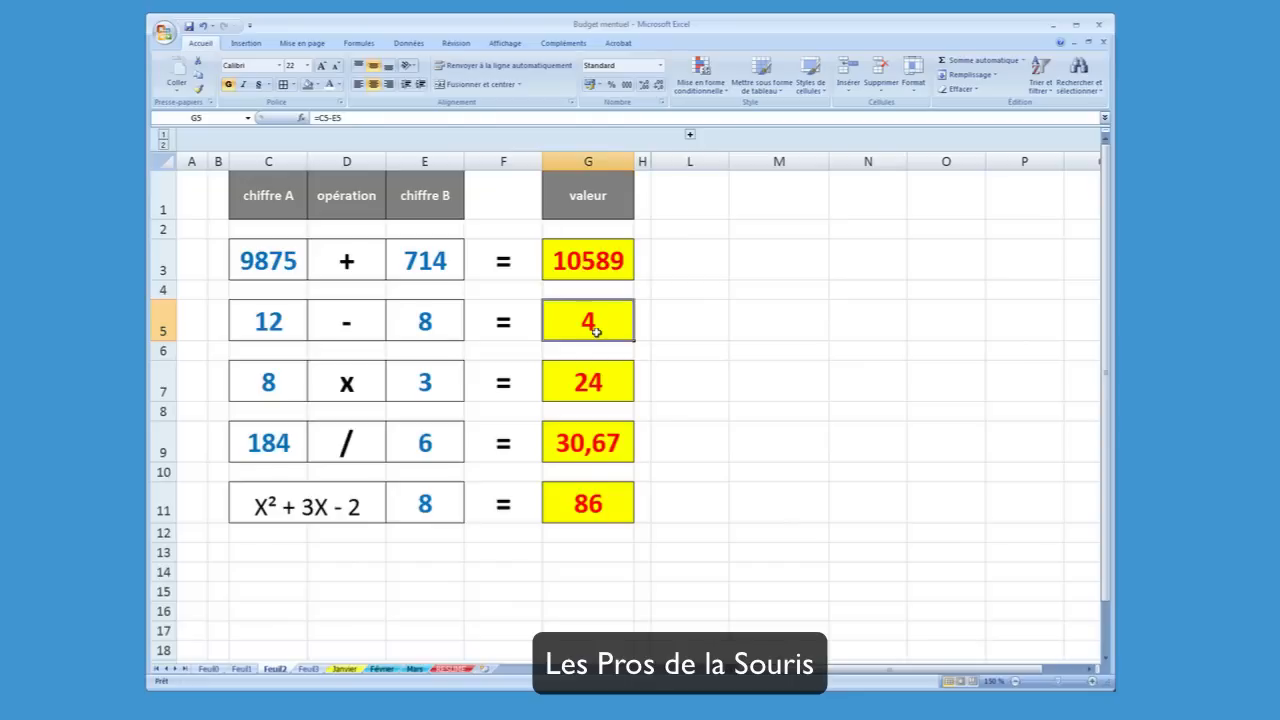
Set the multiplication's numbers to 10 in C7 and 7 in E7, and show the product formula in G7
{"action": "left_click", "coordinate": [274, 384]}
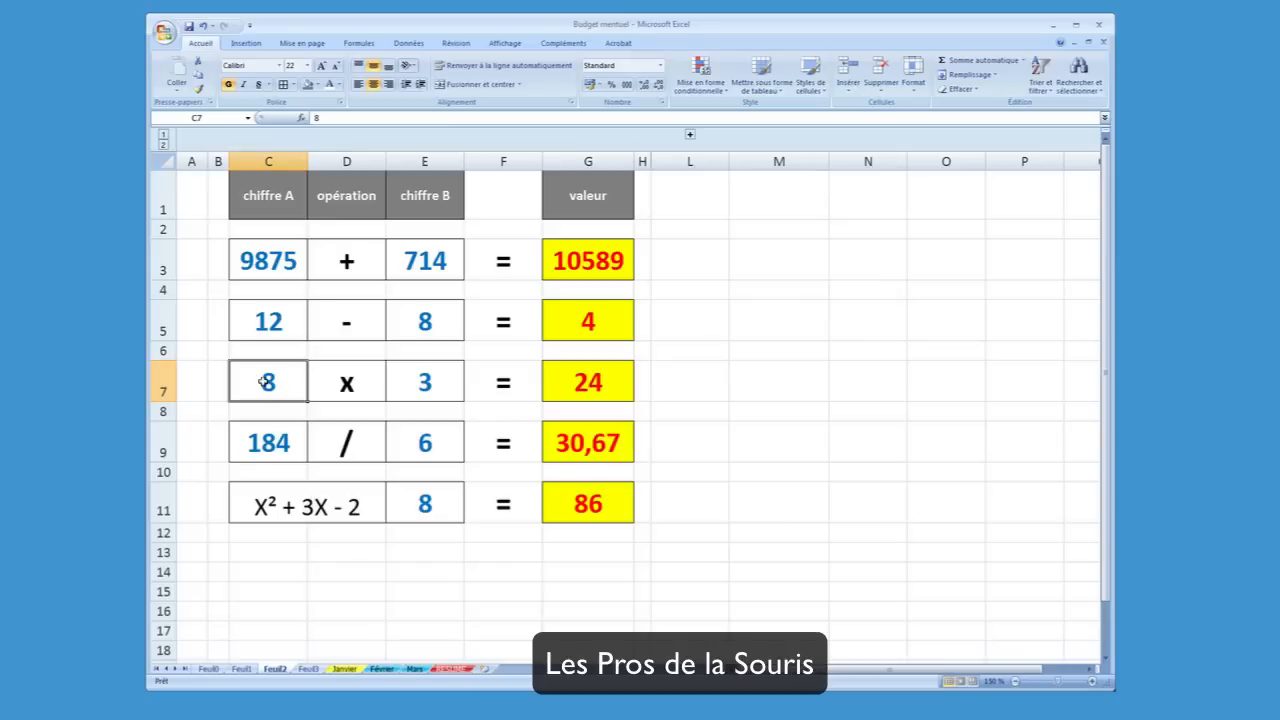
{"action": "left_click", "coordinate": [424, 378]}
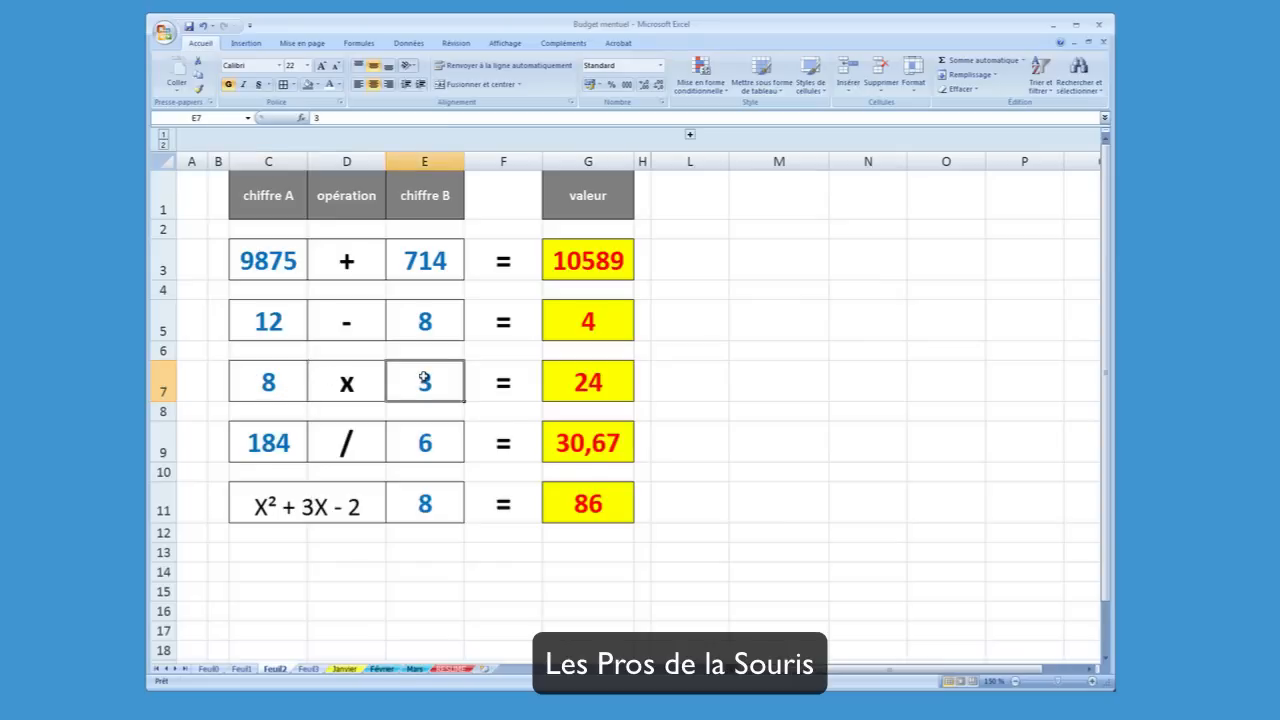
{"action": "left_click", "coordinate": [256, 385]}
{"action": "type", "text": "10"}
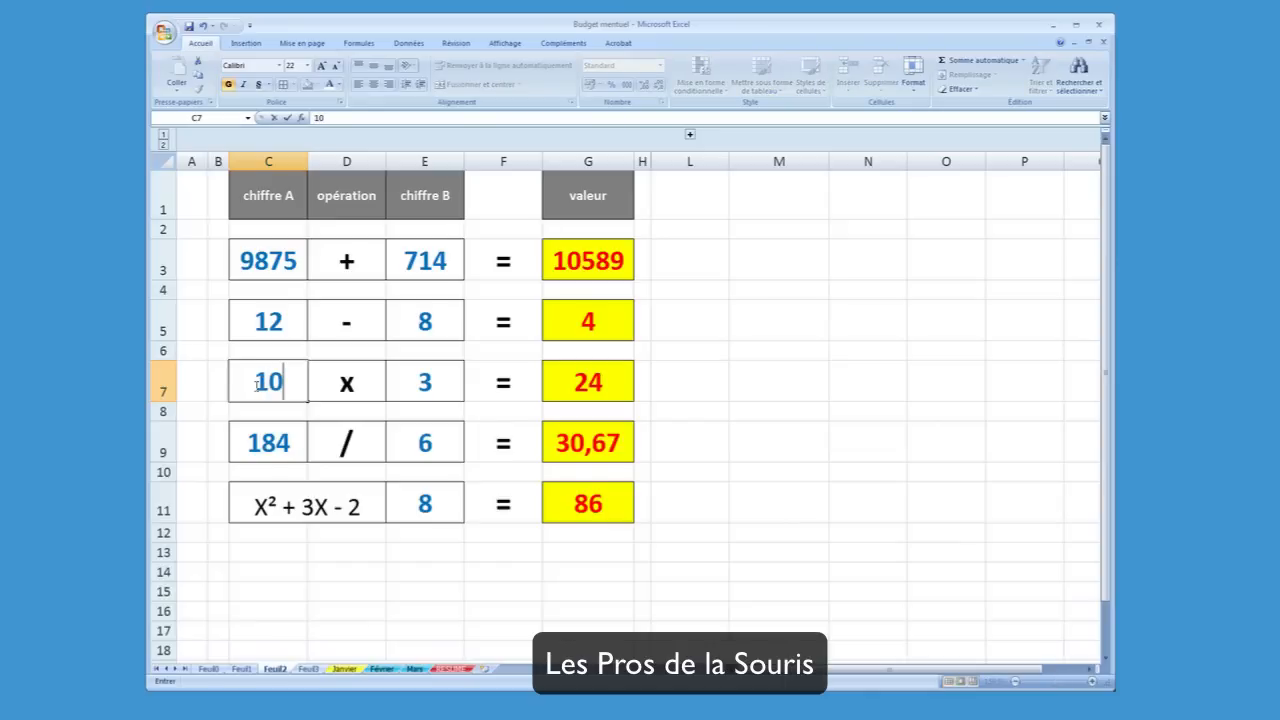
{"action": "left_click", "coordinate": [422, 381]}
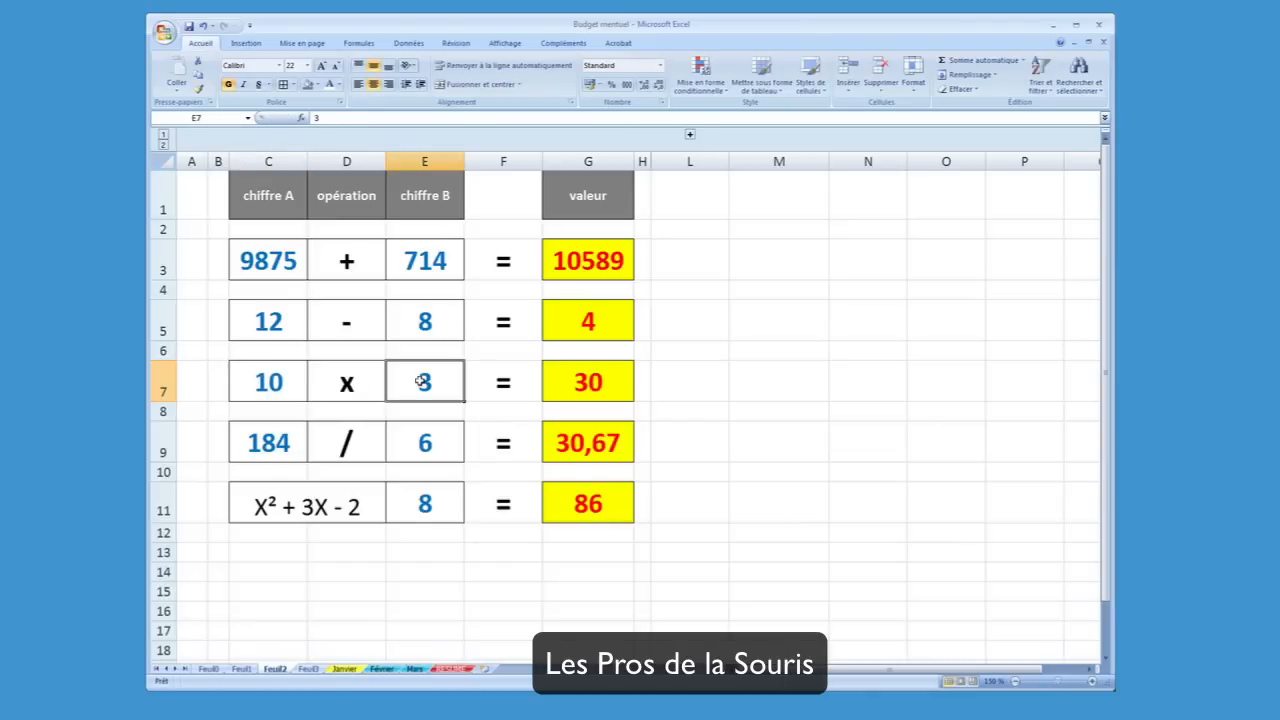
{"action": "type", "text": "7"}
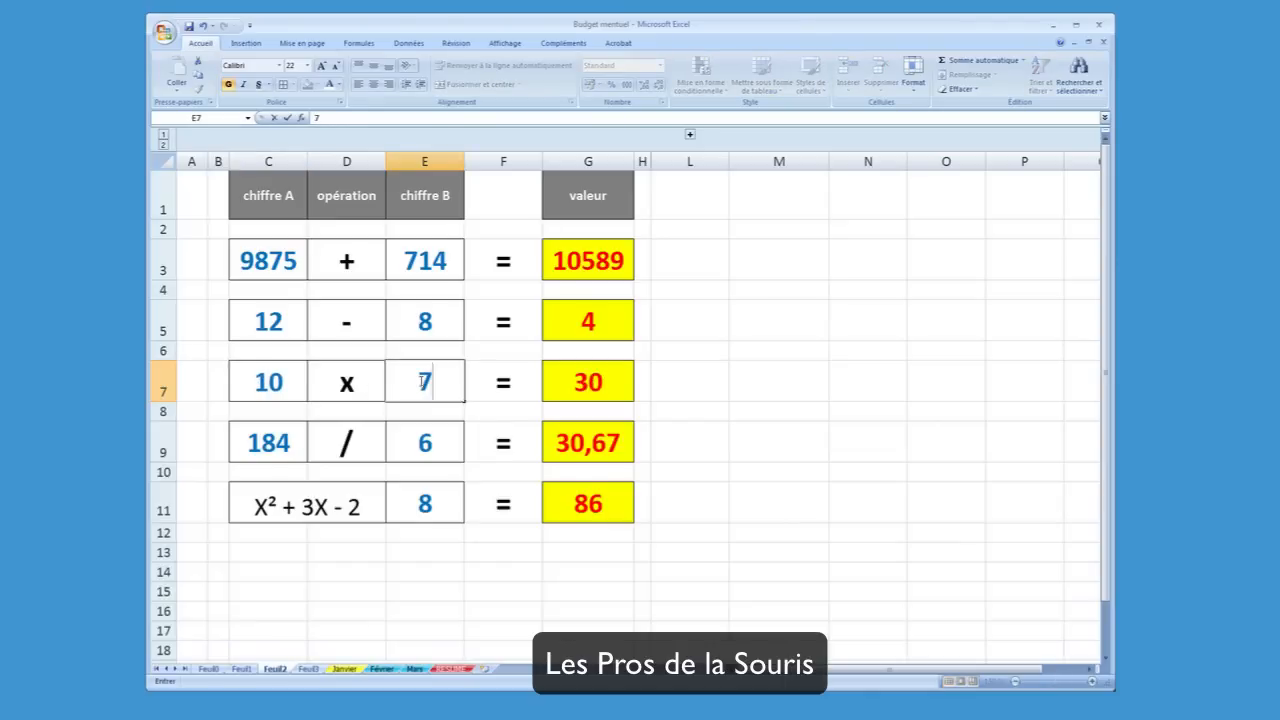
{"action": "key", "text": "Return"}
{"action": "left_click", "coordinate": [422, 381]}
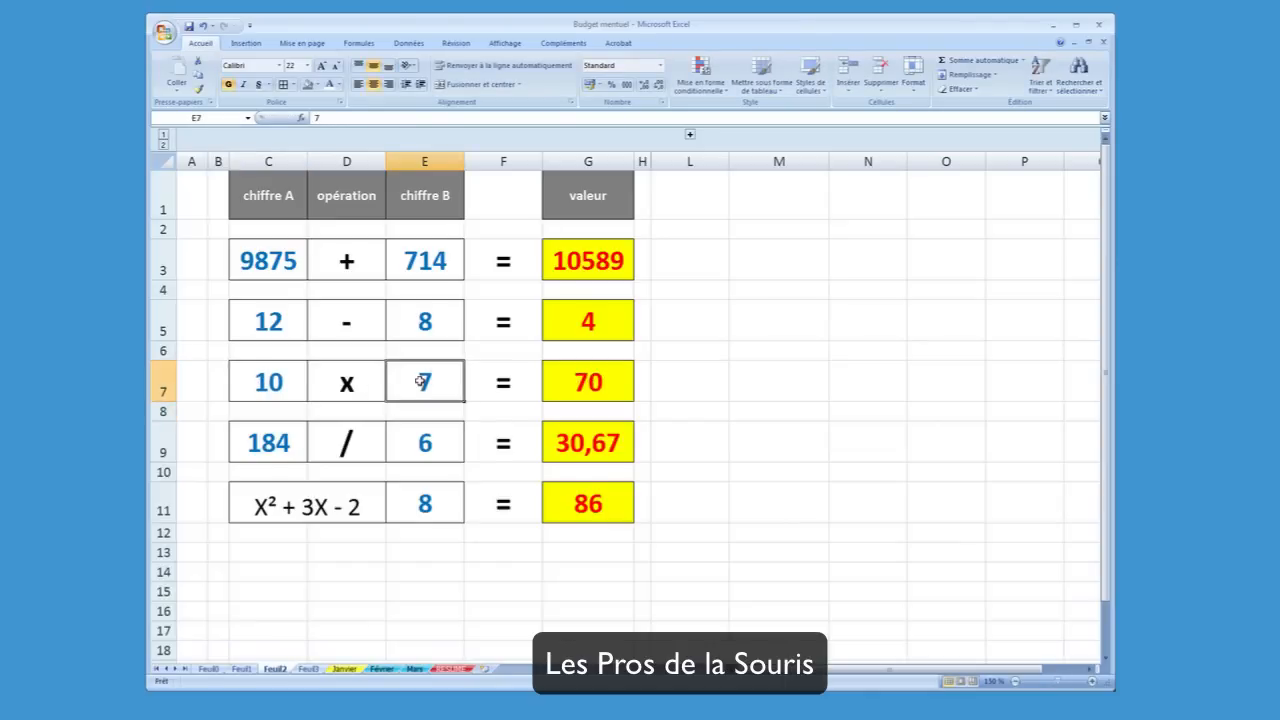
{"action": "left_click", "coordinate": [596, 383]}
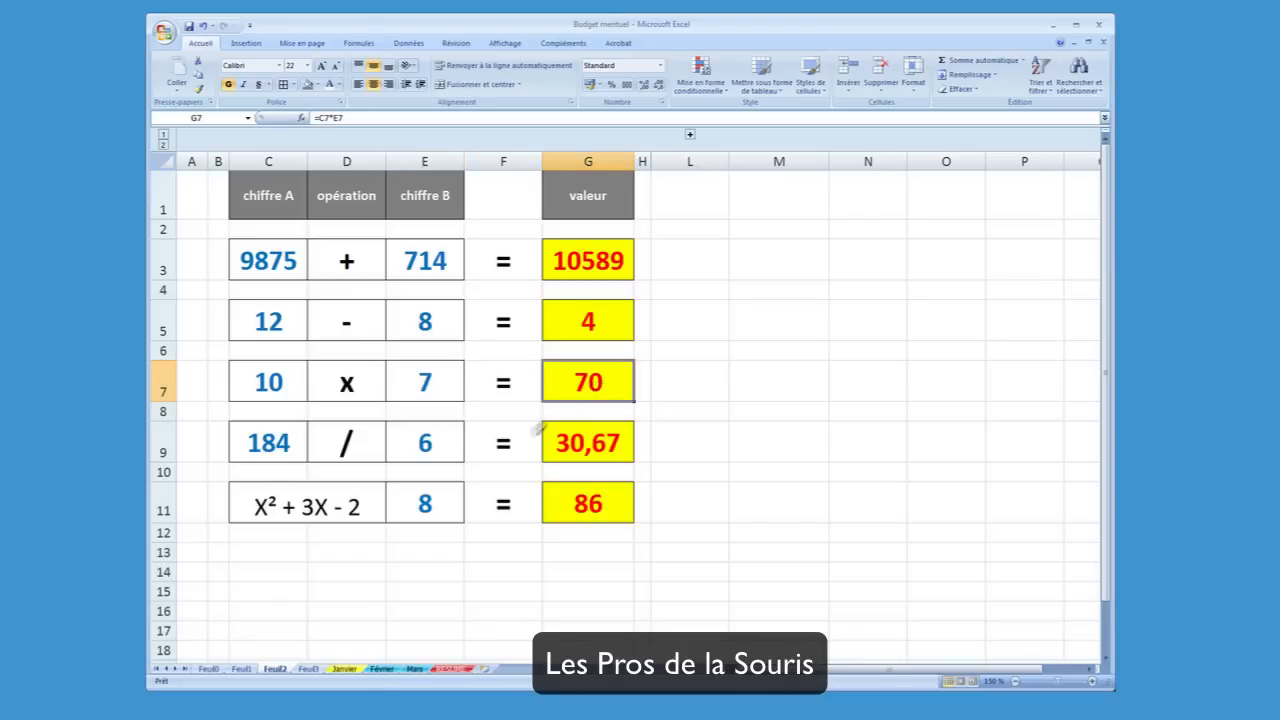
Set the division's first number in C9 to 36
{"action": "left_click", "coordinate": [269, 445]}
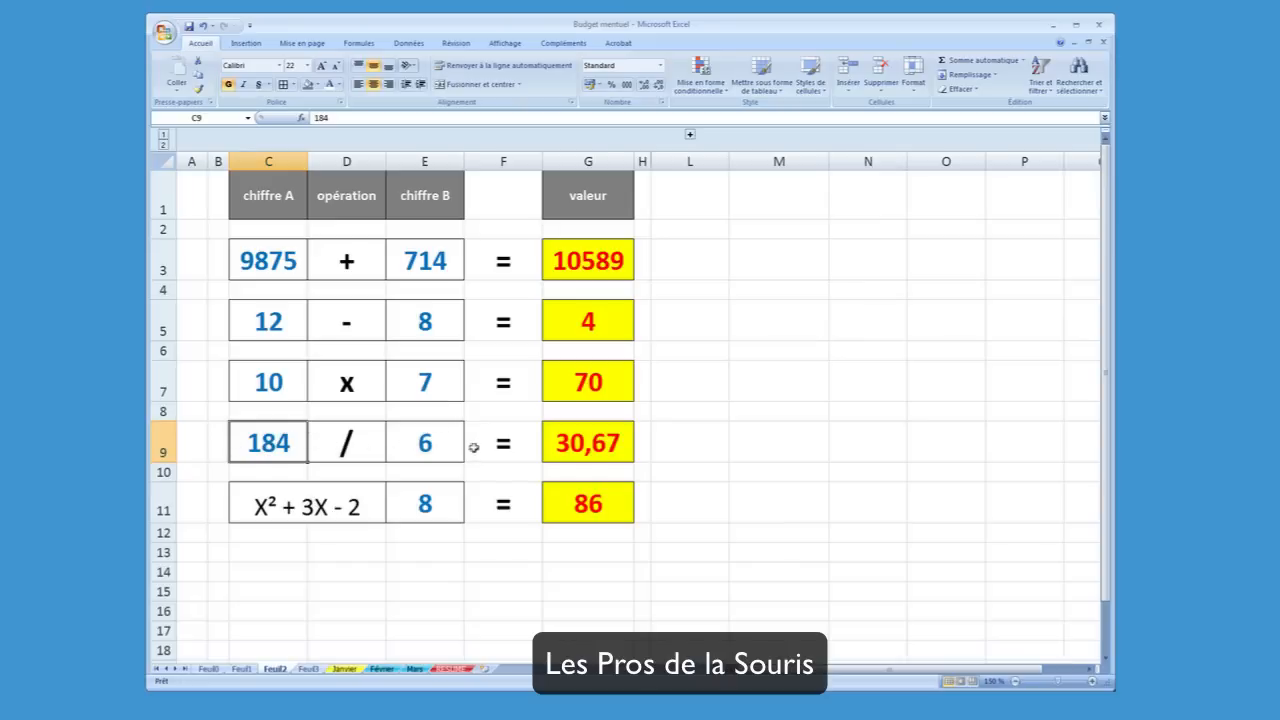
{"action": "left_click", "coordinate": [436, 452]}
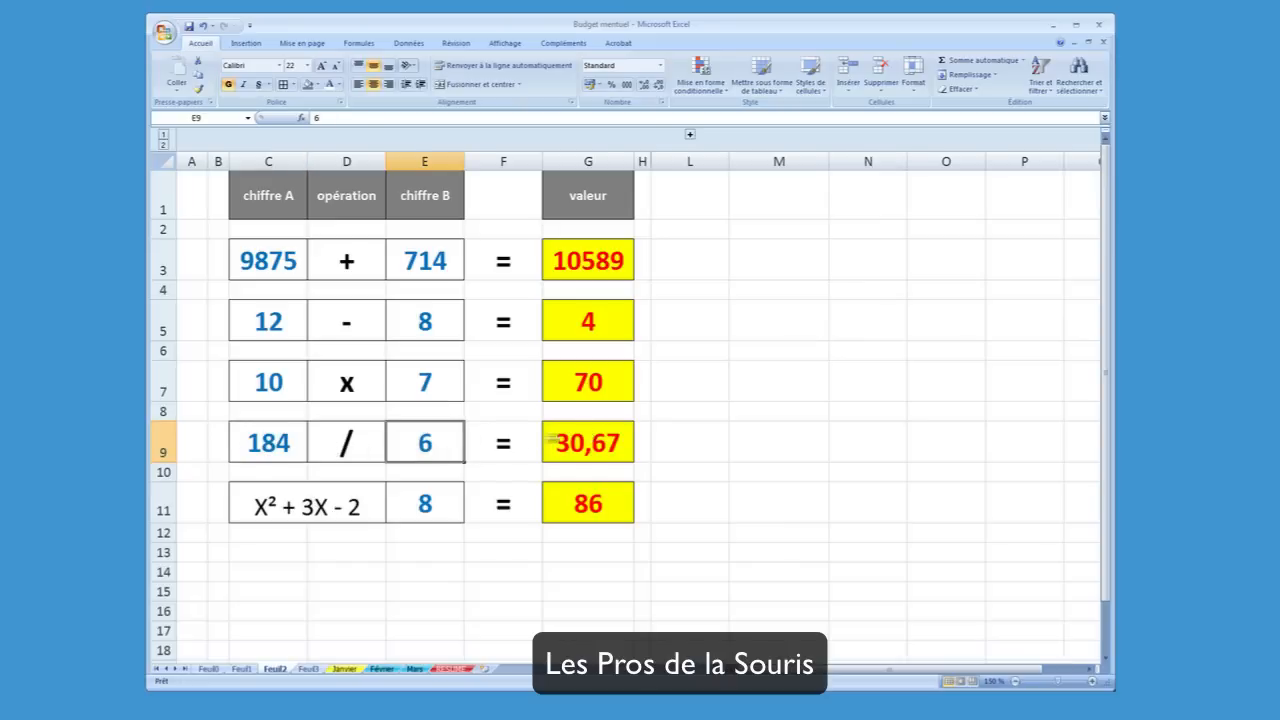
{"action": "left_click", "coordinate": [258, 442]}
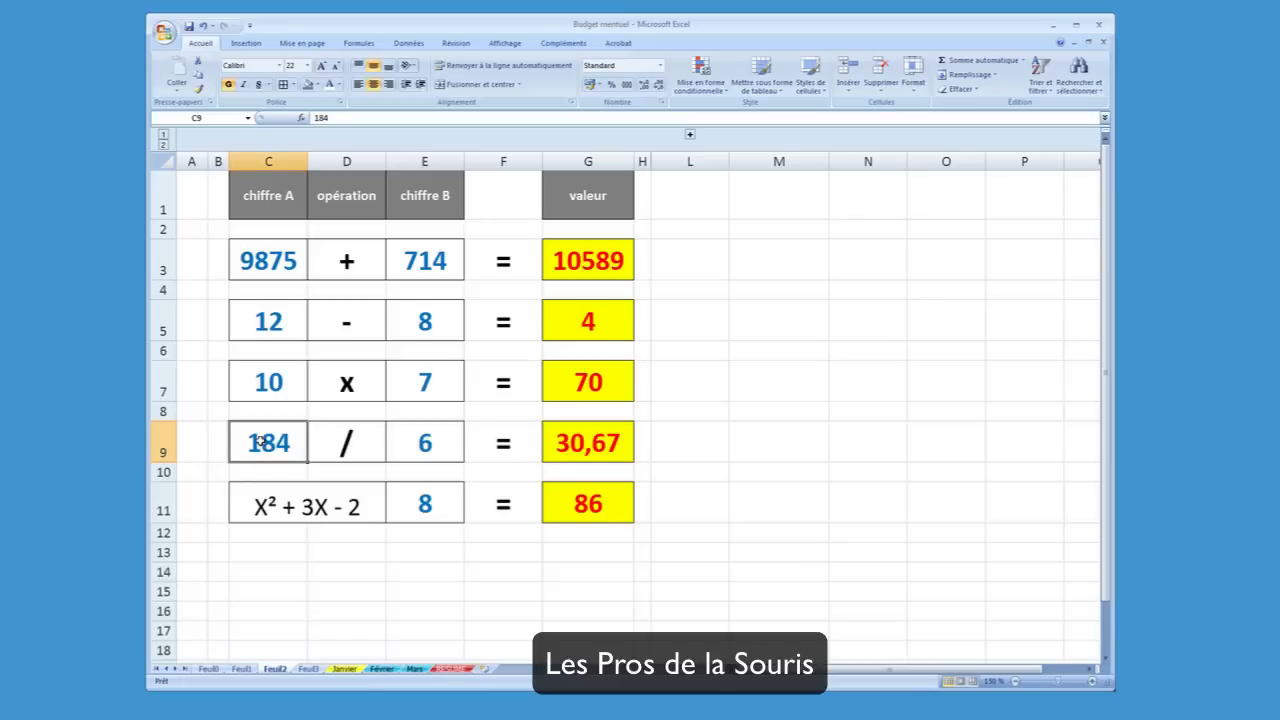
{"action": "type", "text": "36"}
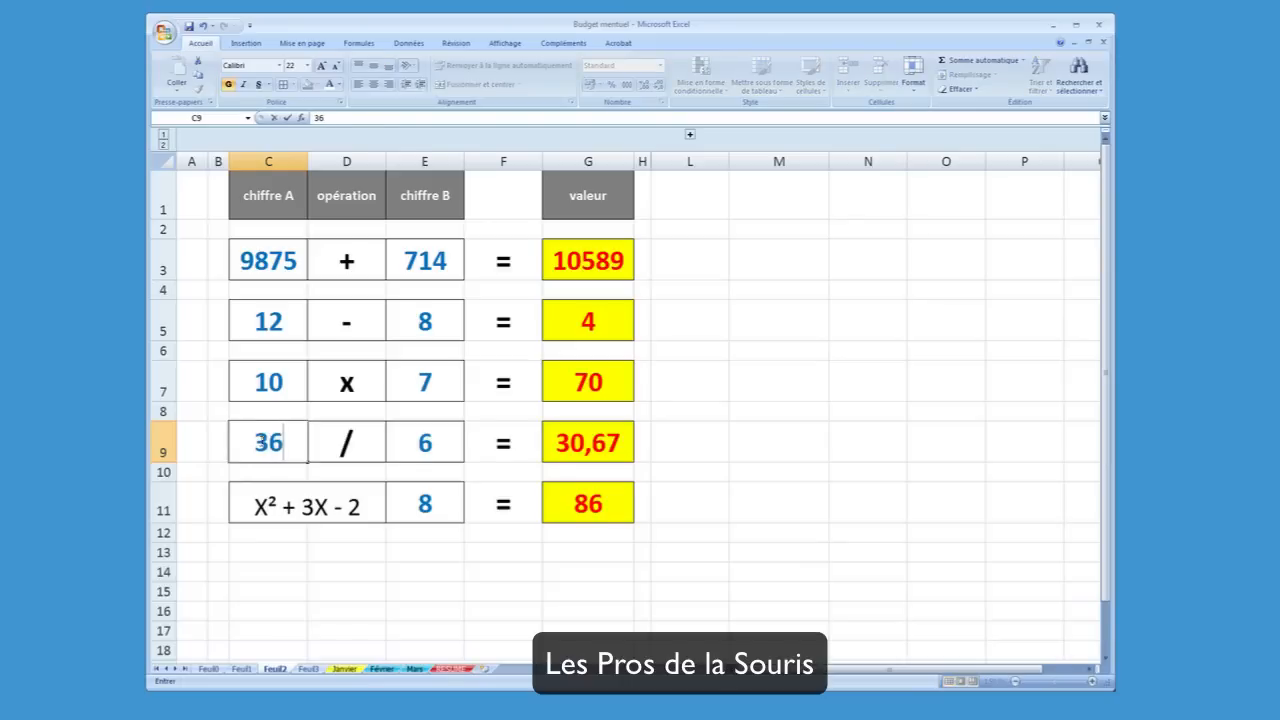
{"action": "key", "text": "Return"}
{"action": "left_click", "coordinate": [259, 442]}
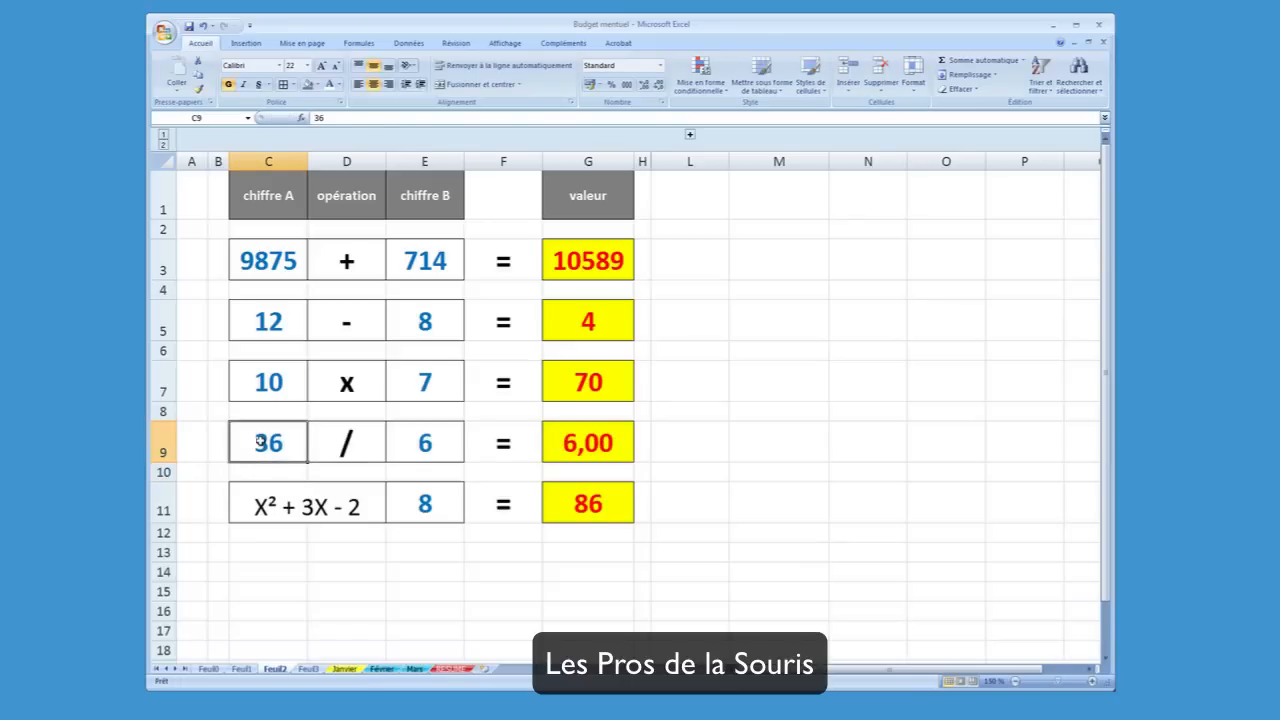
Try showing fewer decimal places for the division result in G9, and restore its two-decimal display
{"action": "left_click", "coordinate": [584, 452]}
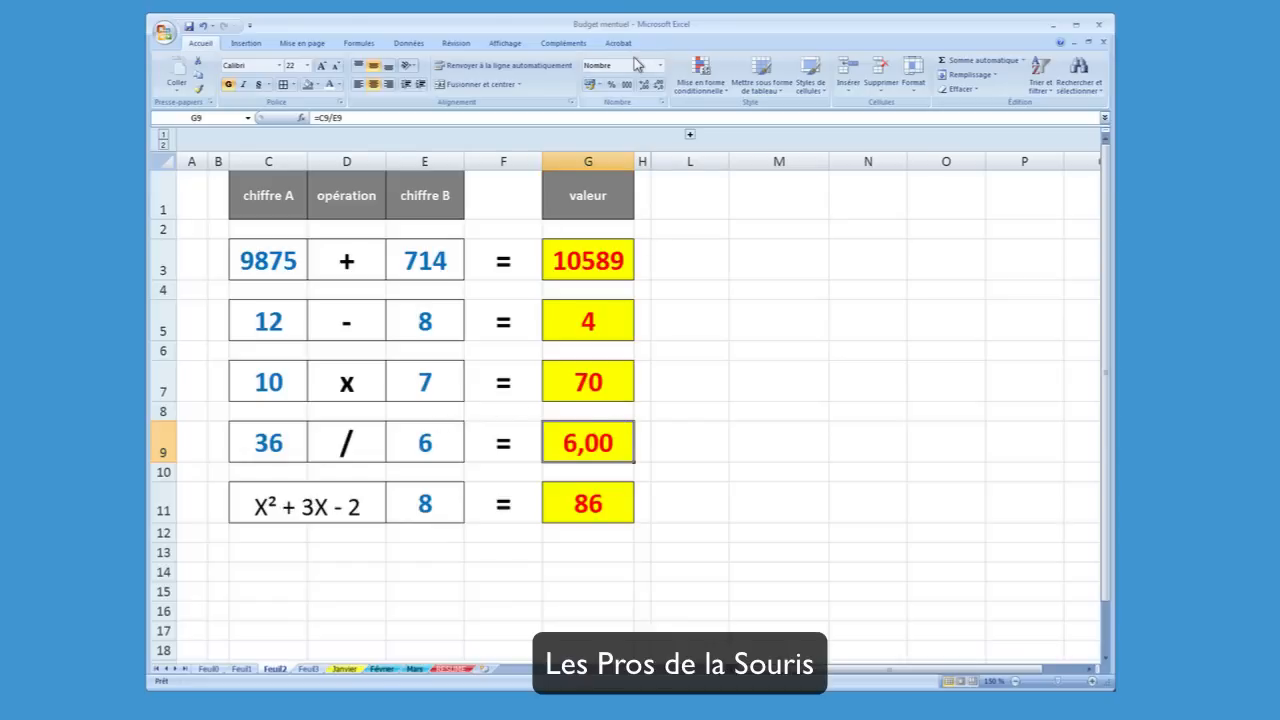
{"action": "left_click", "coordinate": [645, 86]}
{"action": "left_click", "coordinate": [658, 87]}
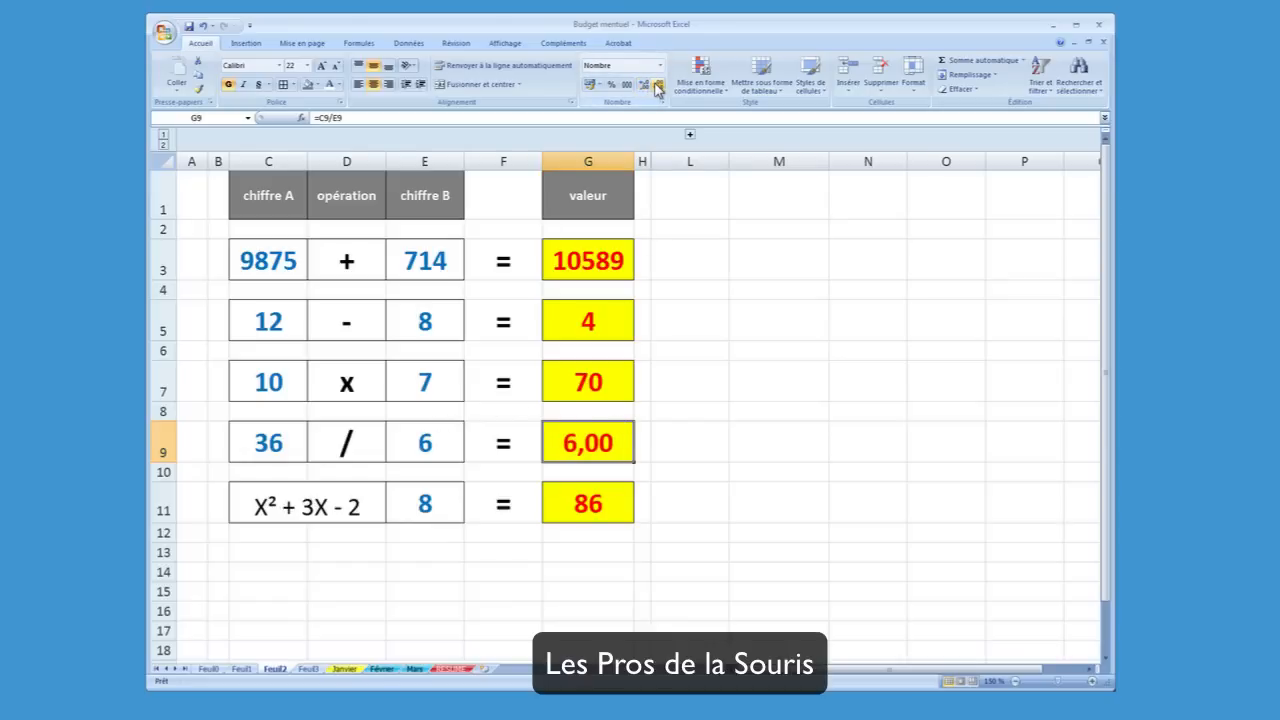
{"action": "left_click", "coordinate": [658, 87]}
{"action": "left_click", "coordinate": [658, 87]}
{"action": "left_click", "coordinate": [644, 86]}
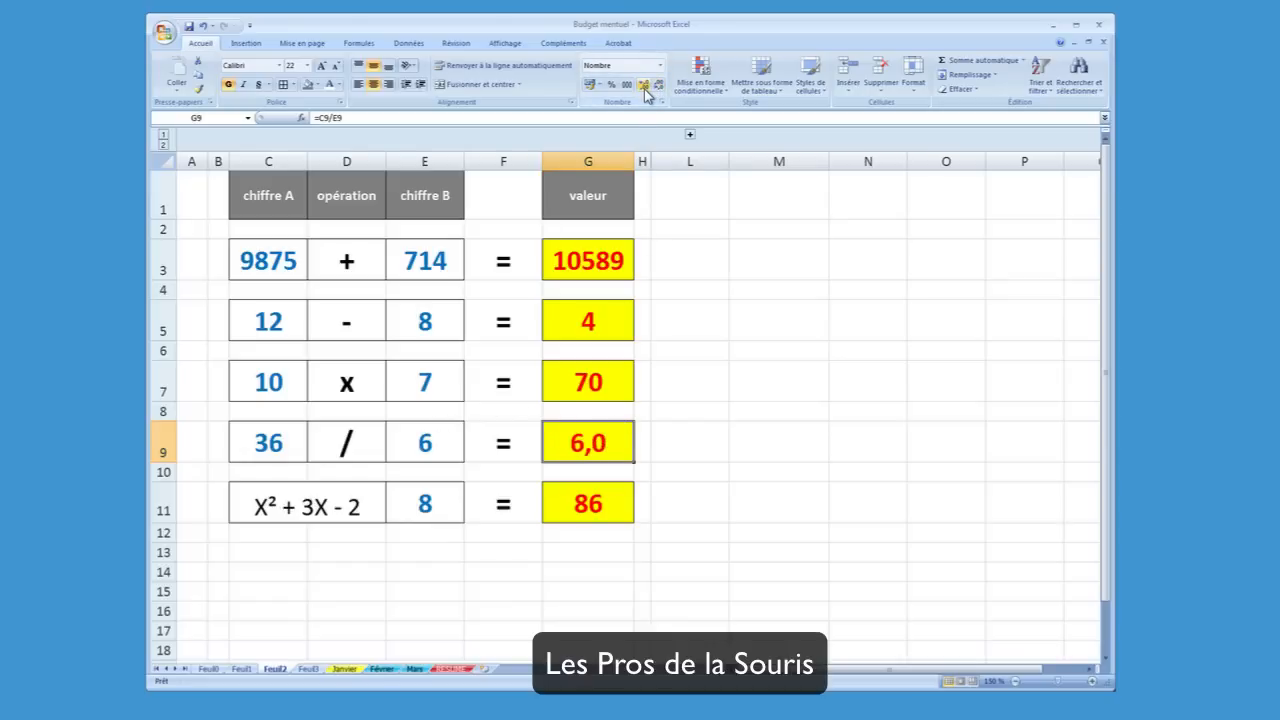
{"action": "left_click", "coordinate": [644, 86]}
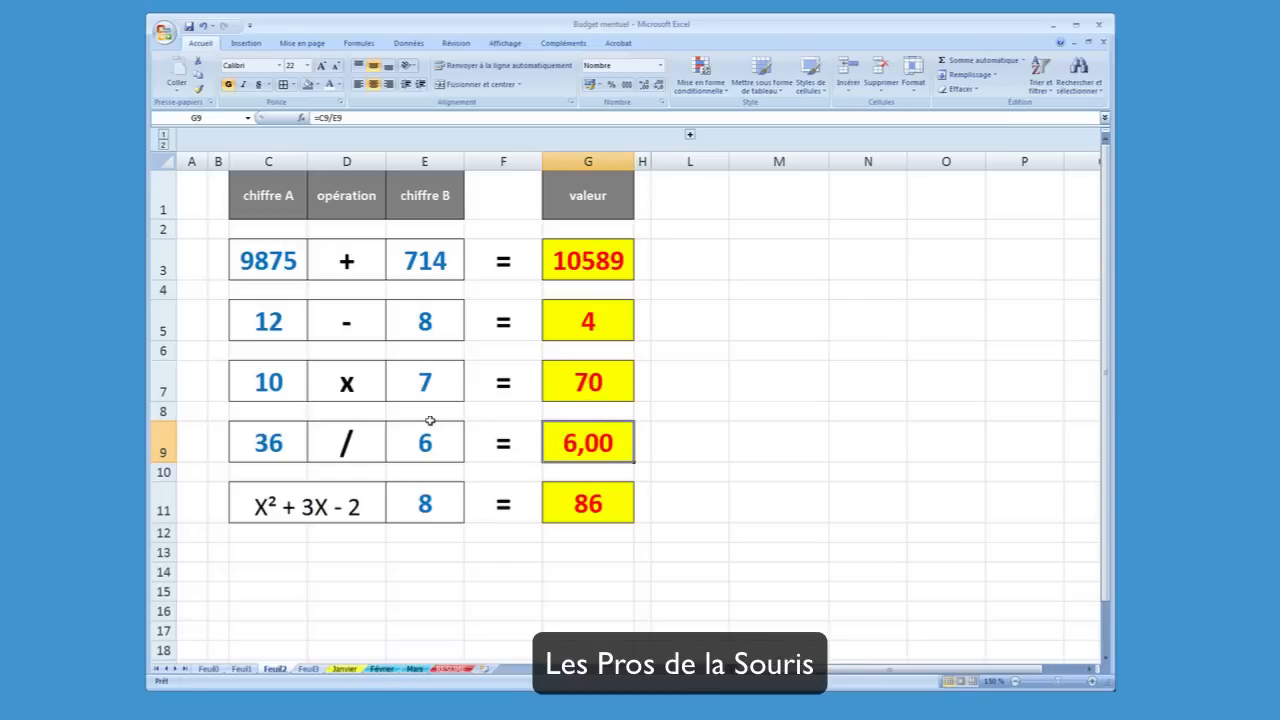
Set the X value of the X² + 3X - 2 row to 9 in E11, and show the result formula in G11
{"action": "left_click", "coordinate": [311, 494]}
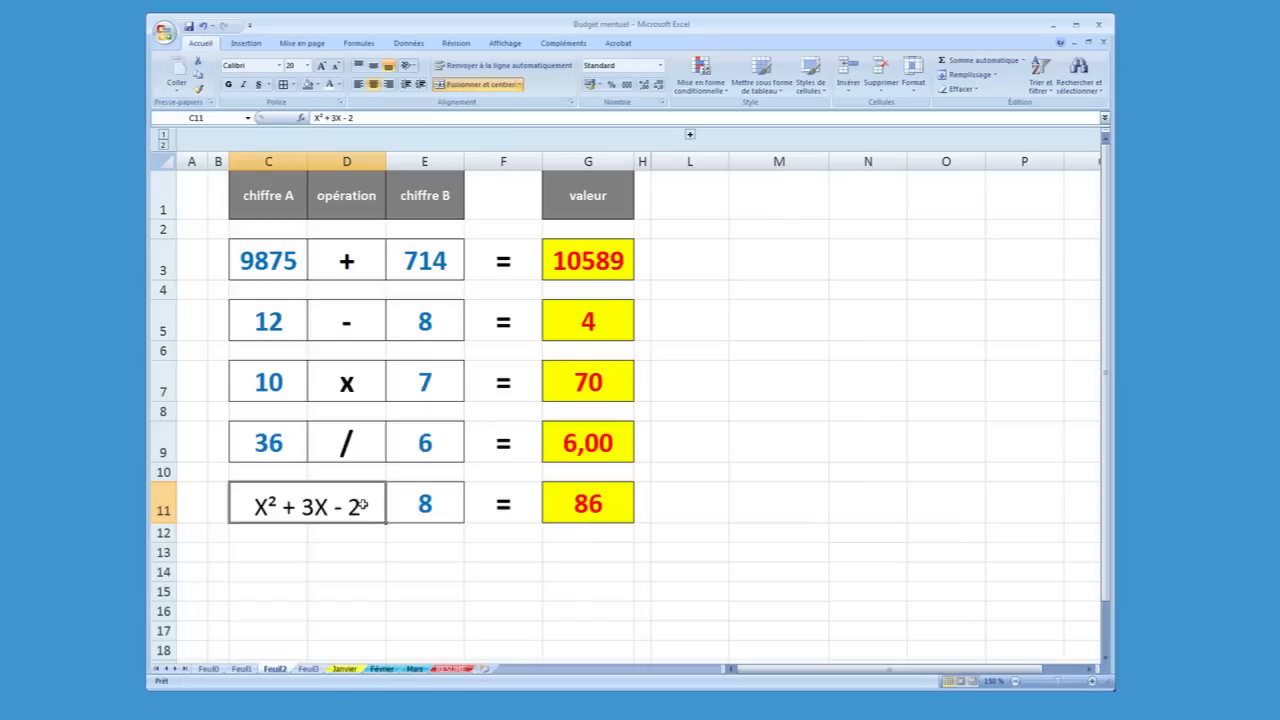
{"action": "left_click", "coordinate": [427, 499]}
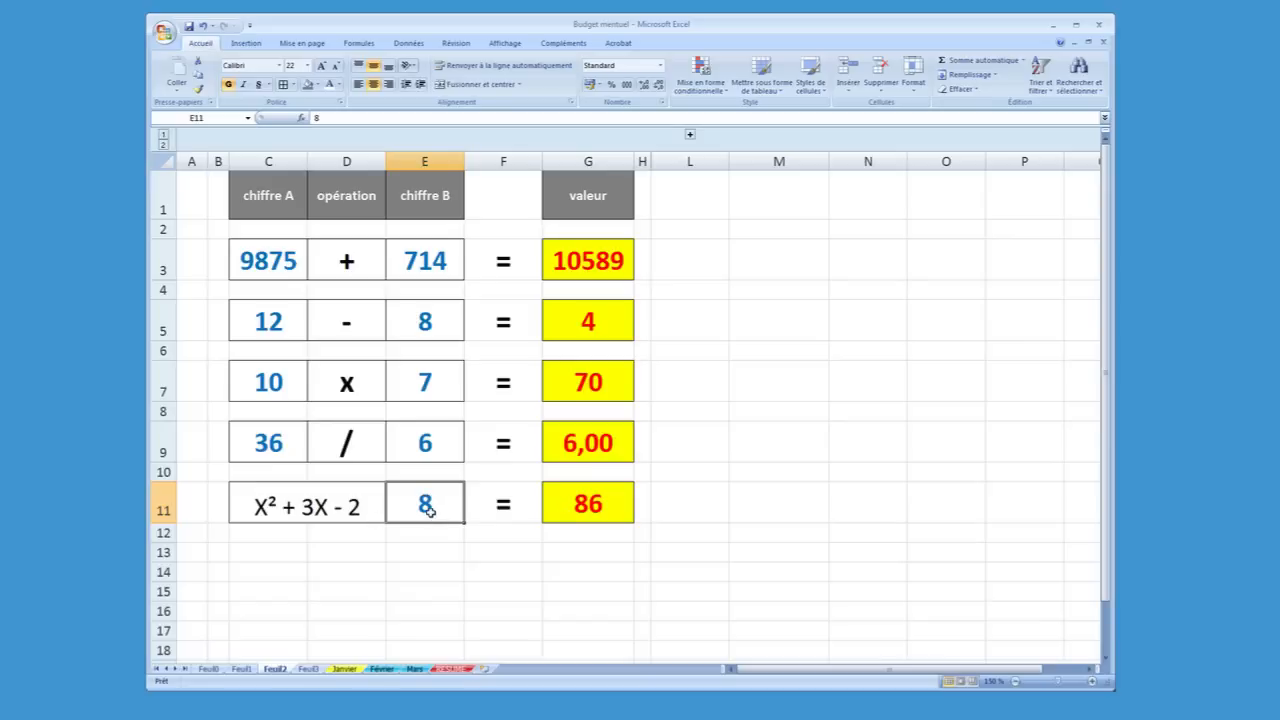
{"action": "type", "text": "9"}
{"action": "key", "text": "Return"}
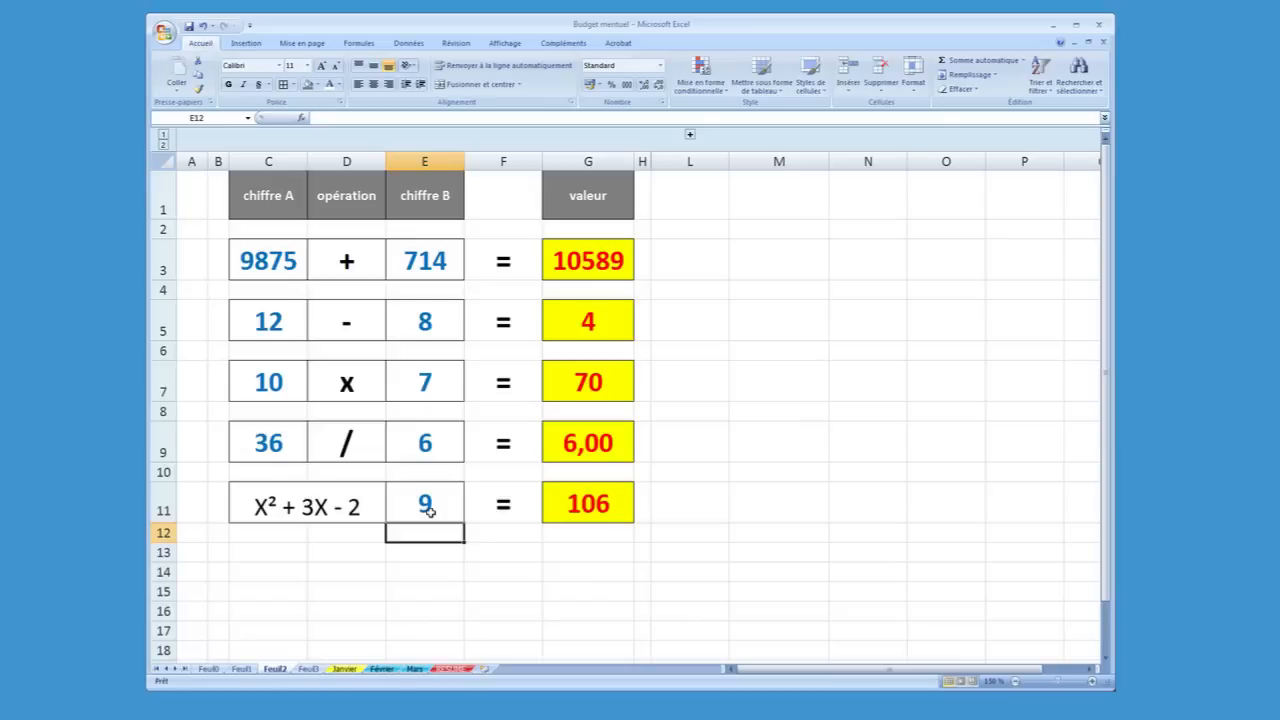
{"action": "key", "text": "Up"}
{"action": "key", "text": "Right"}
{"action": "key", "text": "Right"}
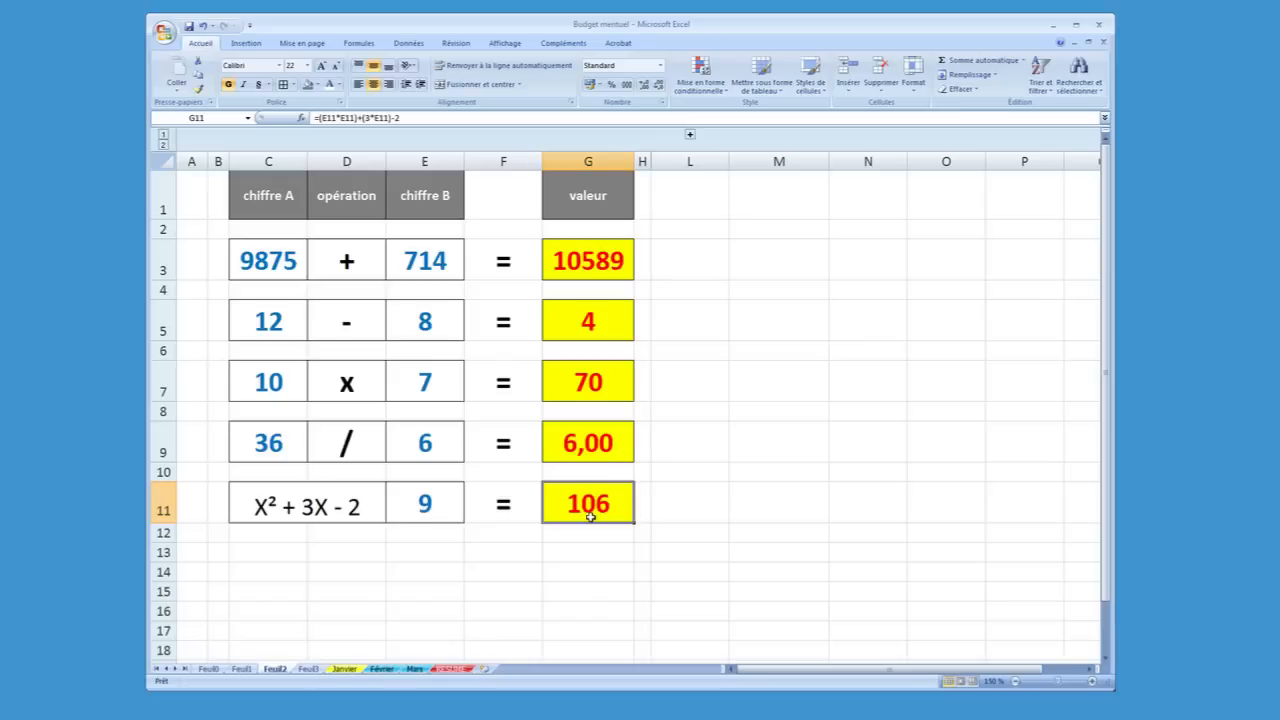
Review the formulas behind the five results, from G3 down to G11
{"action": "left_click", "coordinate": [584, 254]}
{"action": "left_click", "coordinate": [592, 316]}
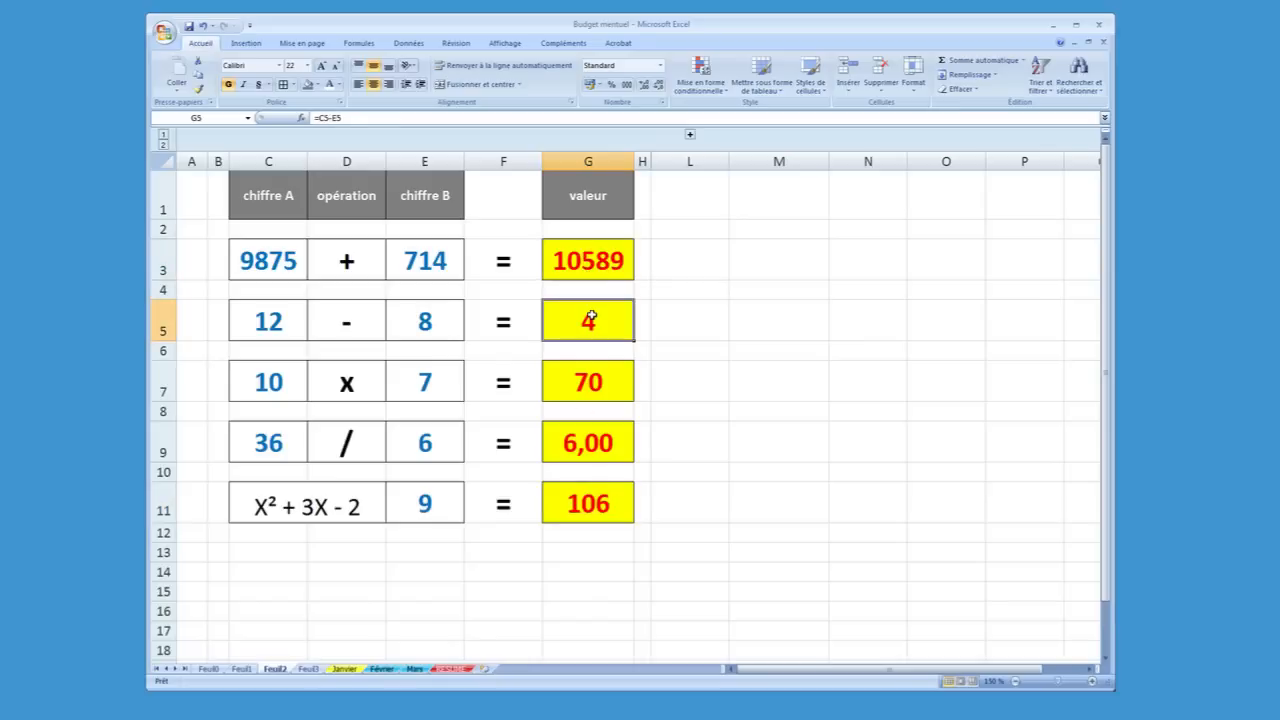
{"action": "left_click", "coordinate": [606, 386]}
{"action": "left_click", "coordinate": [592, 446]}
{"action": "left_click", "coordinate": [580, 484]}
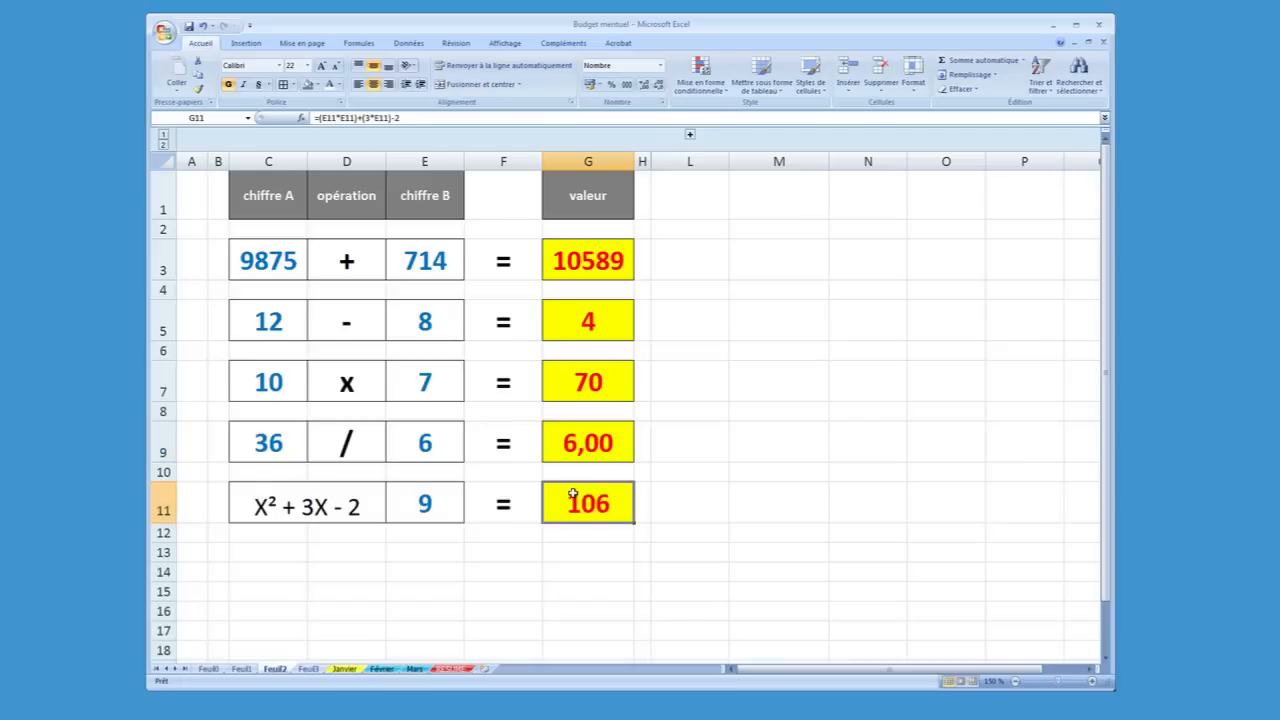
Open the addition formula in G3 to examine its referenced cells C3 and E3, and leave it as it is
{"action": "left_click", "coordinate": [597, 275]}
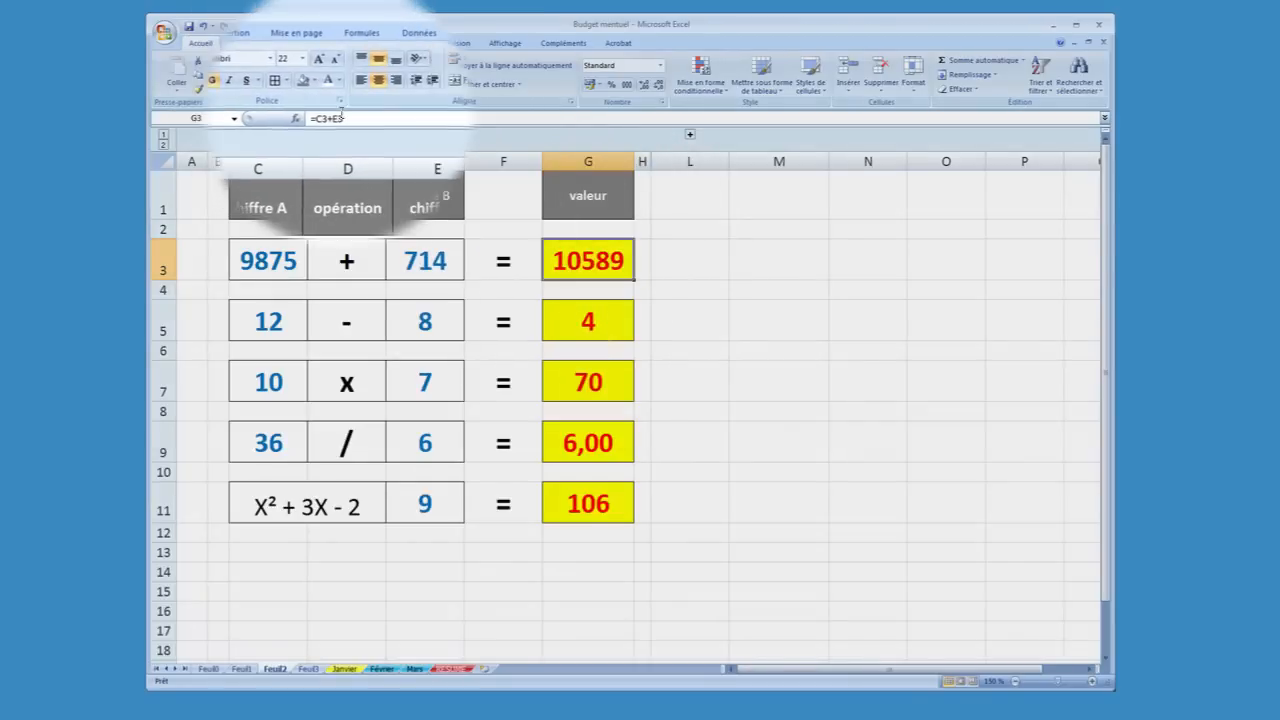
{"action": "left_click", "coordinate": [345, 118]}
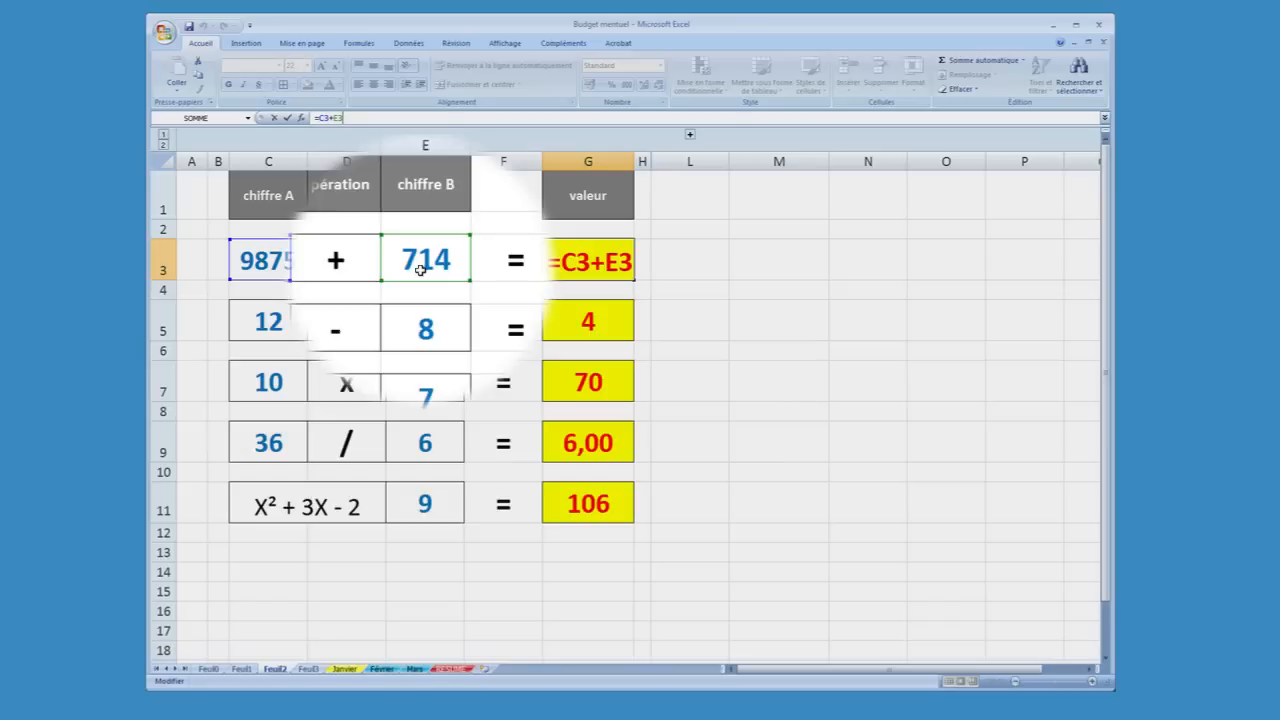
{"action": "key", "text": "Return"}
{"action": "key", "text": "Up"}
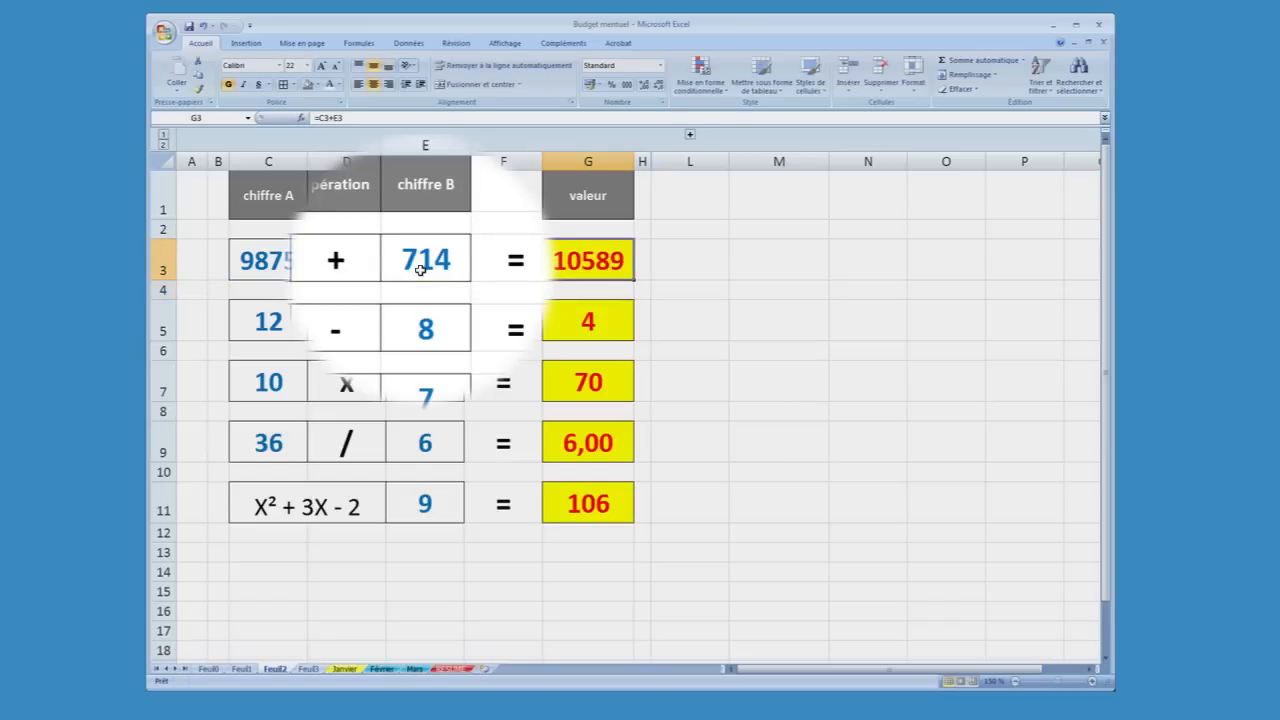
Try adding a reference to cell M3 to the addition formula in G3, and restore the formula to =C3+E3
{"action": "left_click", "coordinate": [346, 119]}
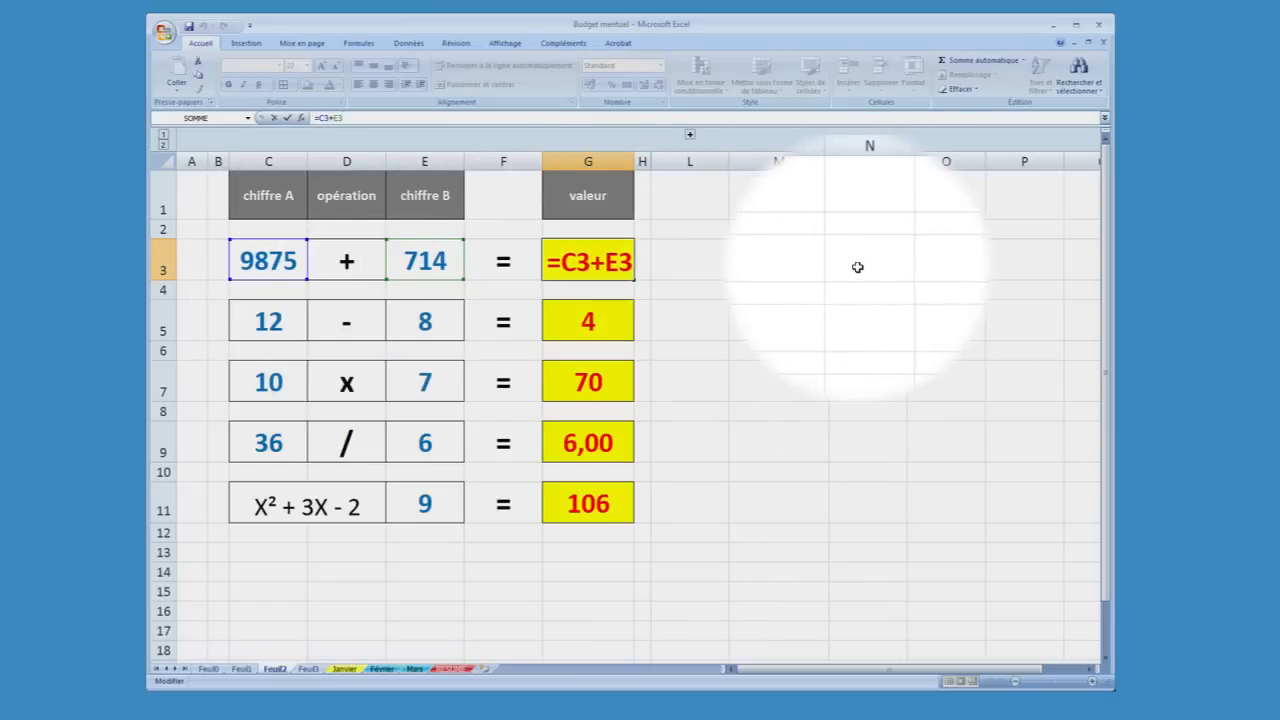
{"action": "left_click", "coordinate": [776, 261]}
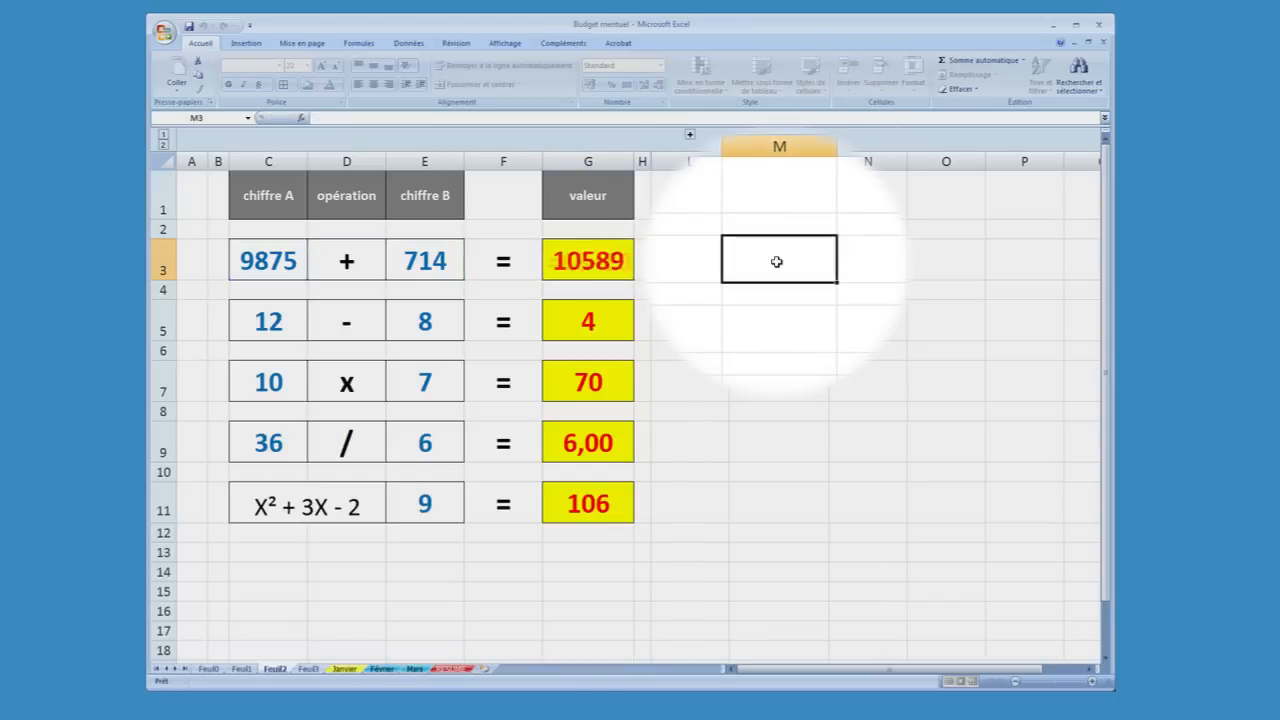
{"action": "left_click", "coordinate": [558, 259]}
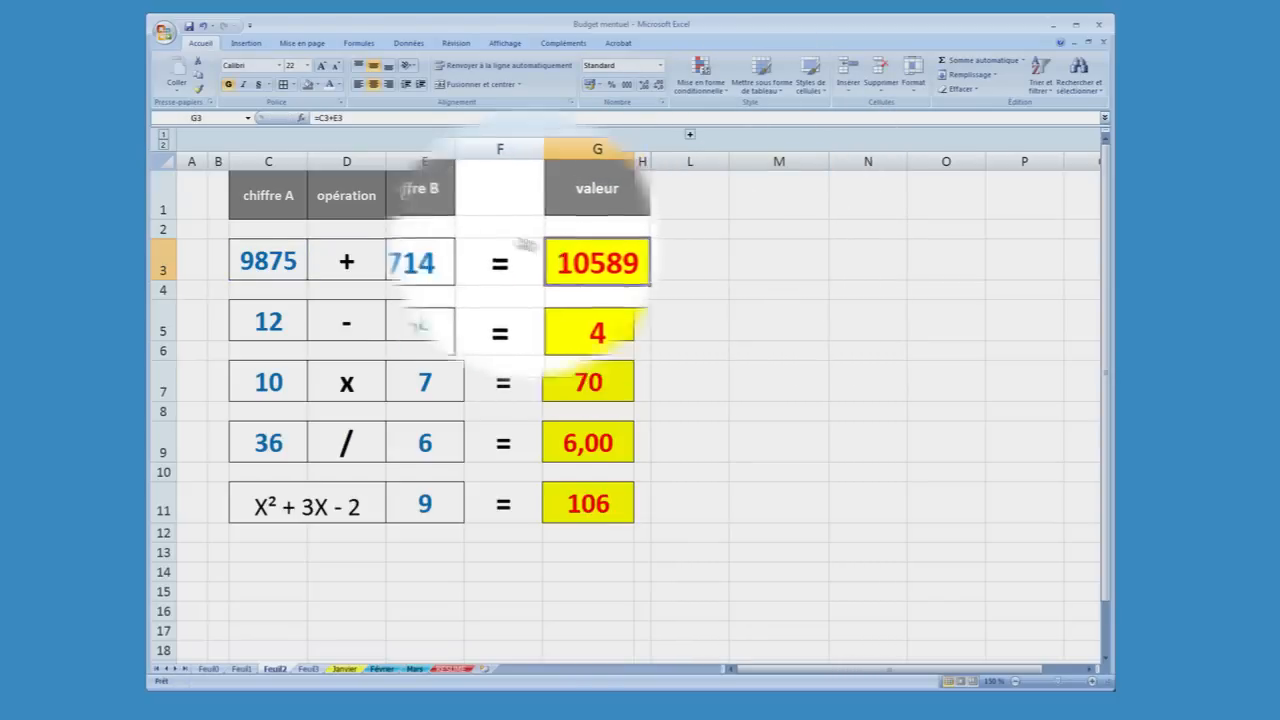
{"action": "left_click", "coordinate": [348, 118]}
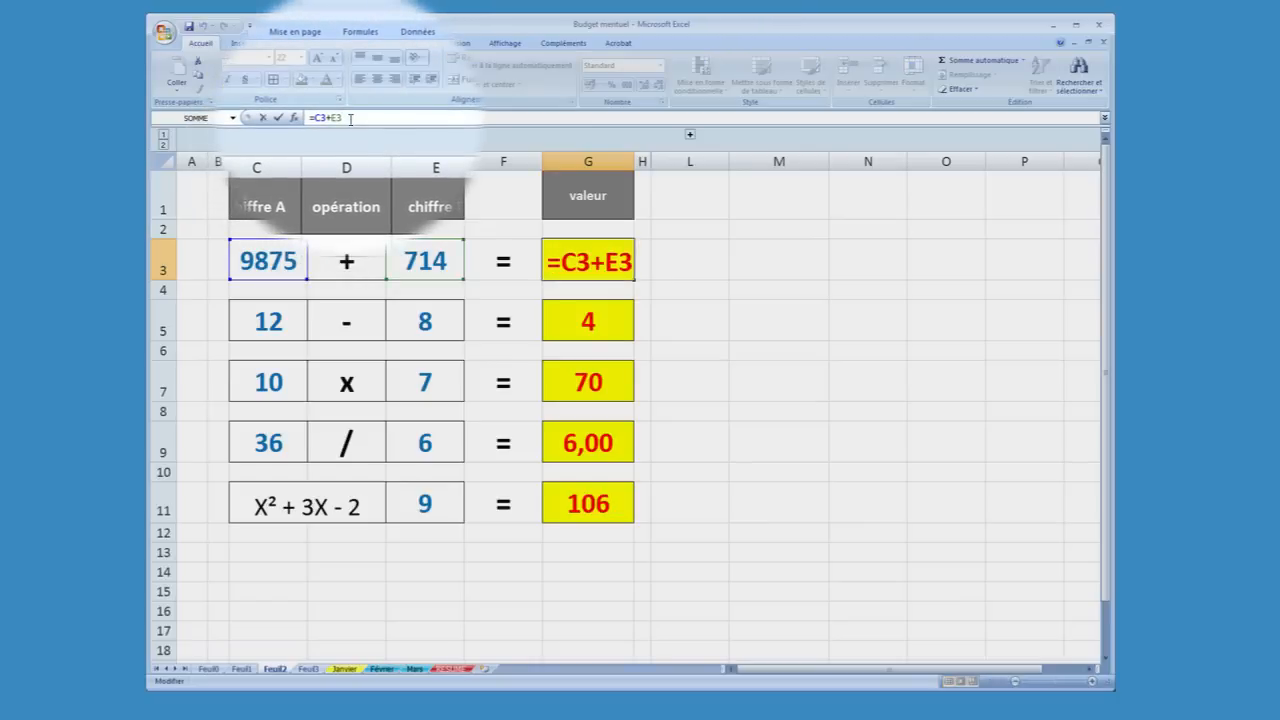
{"action": "type", "text": "+"}
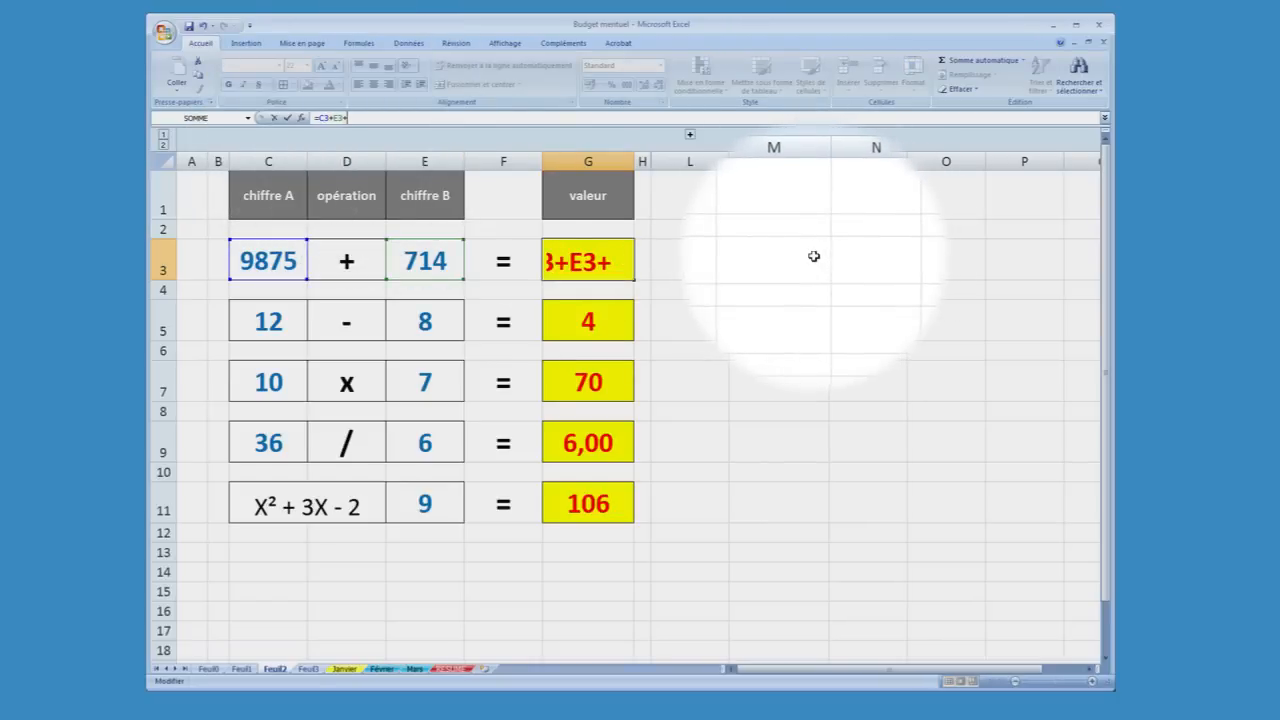
{"action": "left_click", "coordinate": [814, 256]}
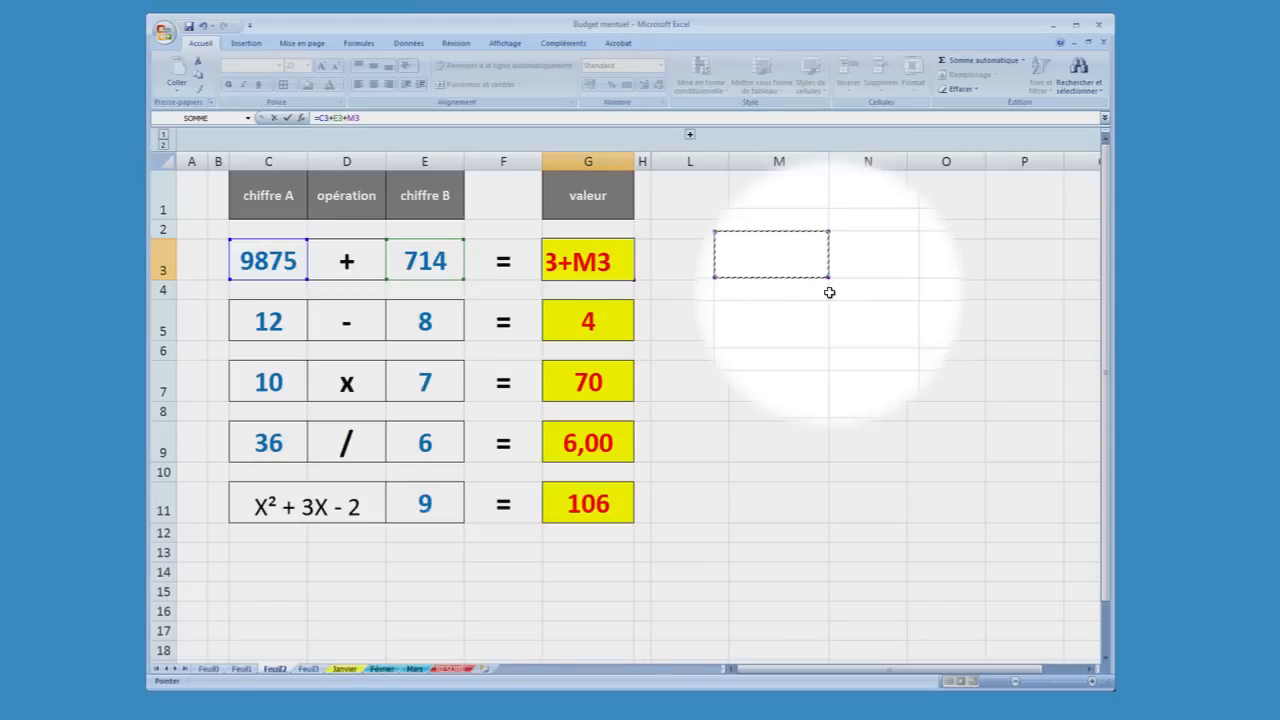
{"action": "key", "text": "BackSpace"}
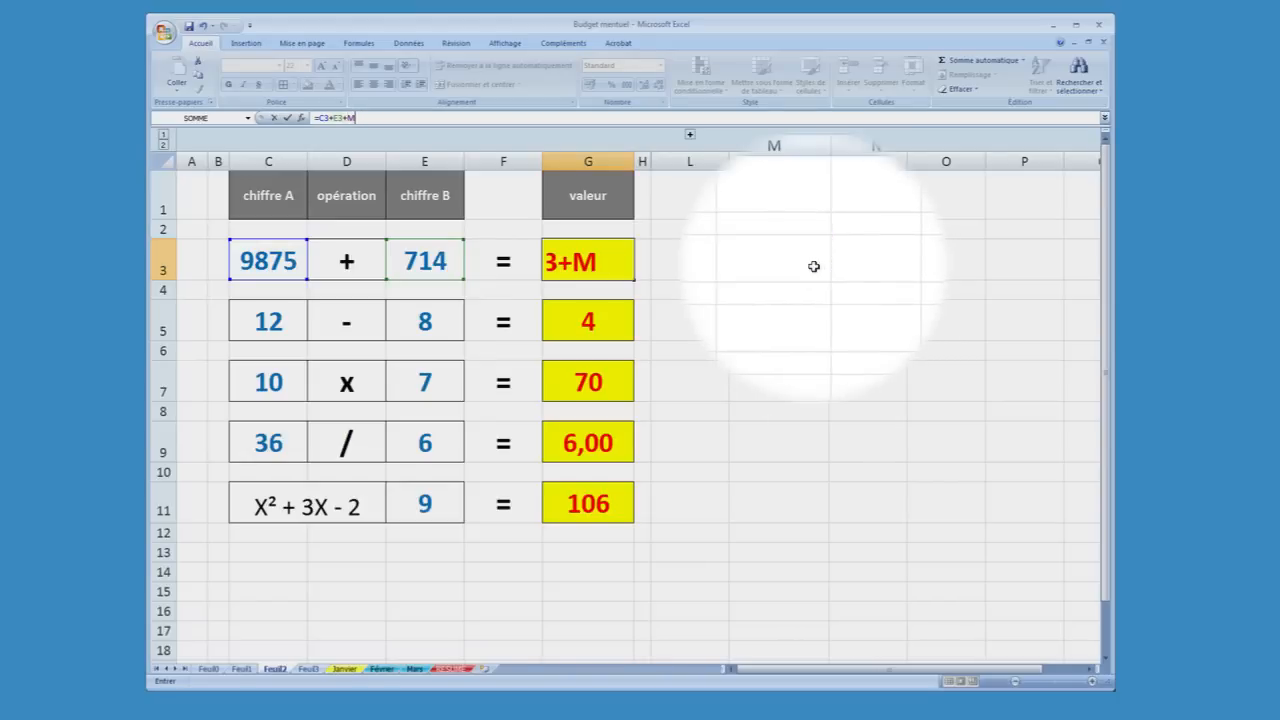
{"action": "key", "text": "BackSpace"}
{"action": "key", "text": "BackSpace"}
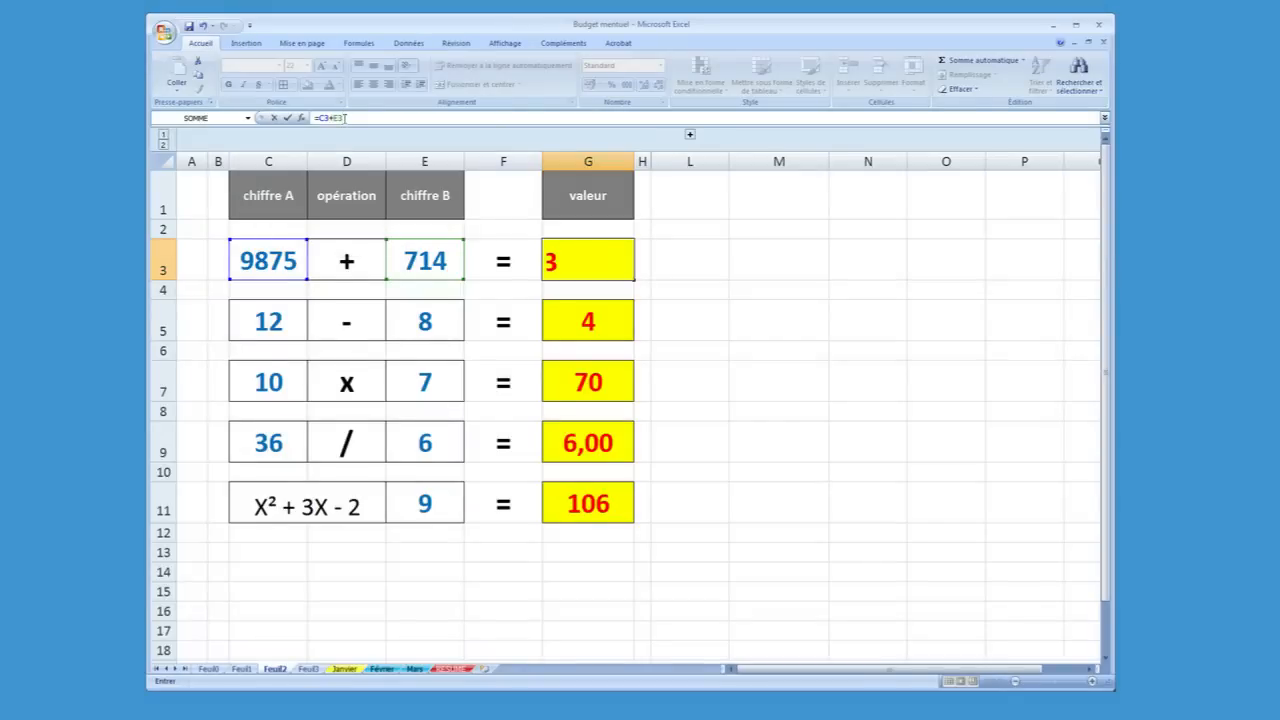
{"action": "key", "text": "Return"}
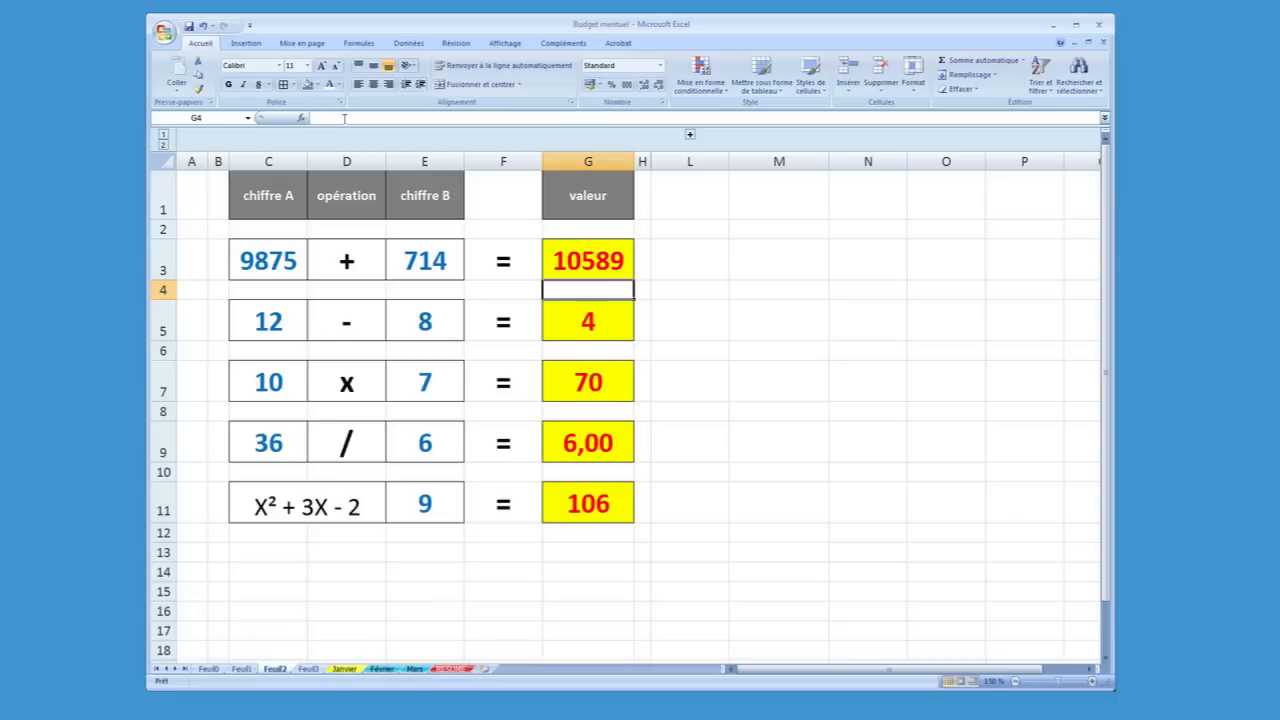
Examine the subtraction formula in G5 together with its numbers in C5 and E5 and the operator in D5
{"action": "left_click", "coordinate": [553, 315]}
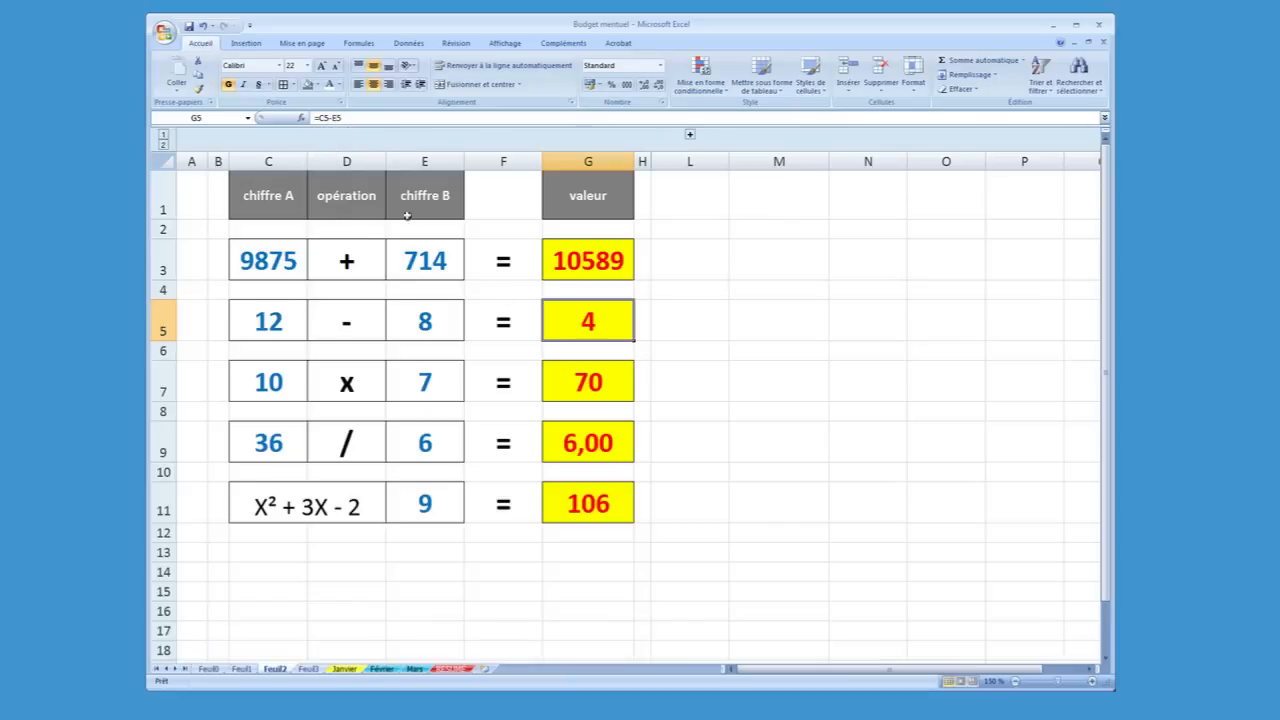
{"action": "left_click", "coordinate": [278, 320]}
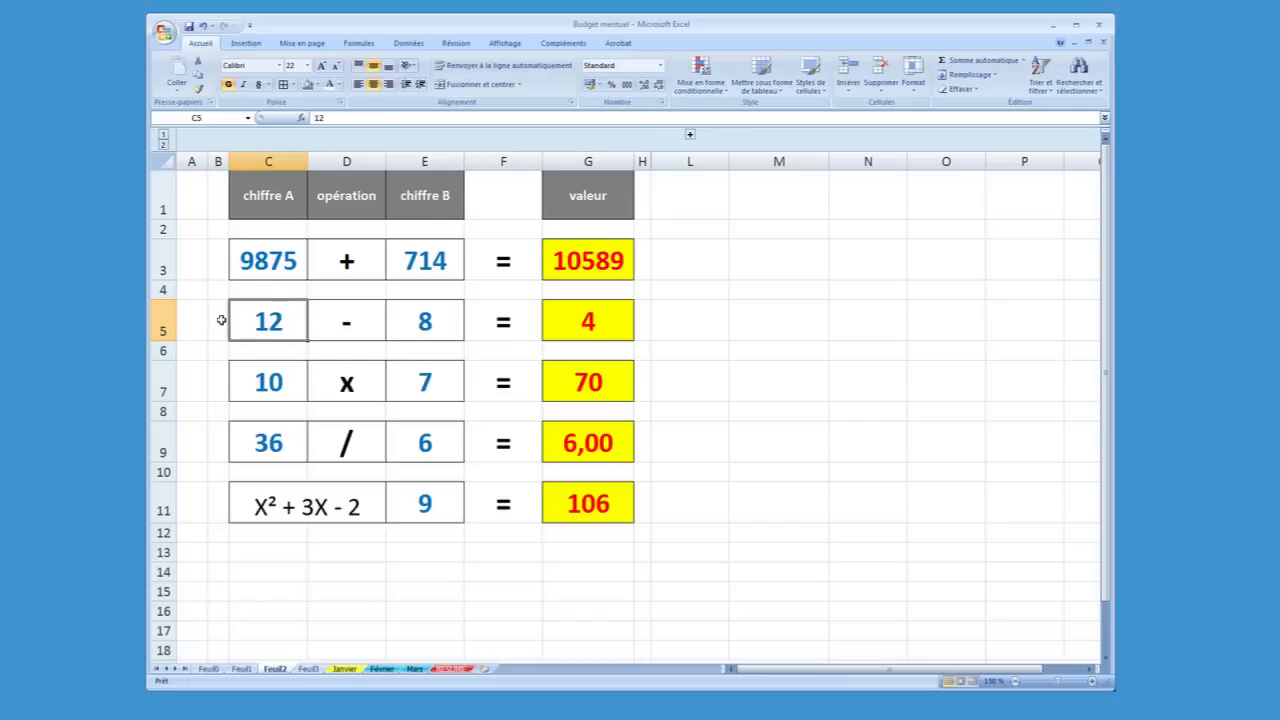
{"action": "left_click", "coordinate": [333, 318]}
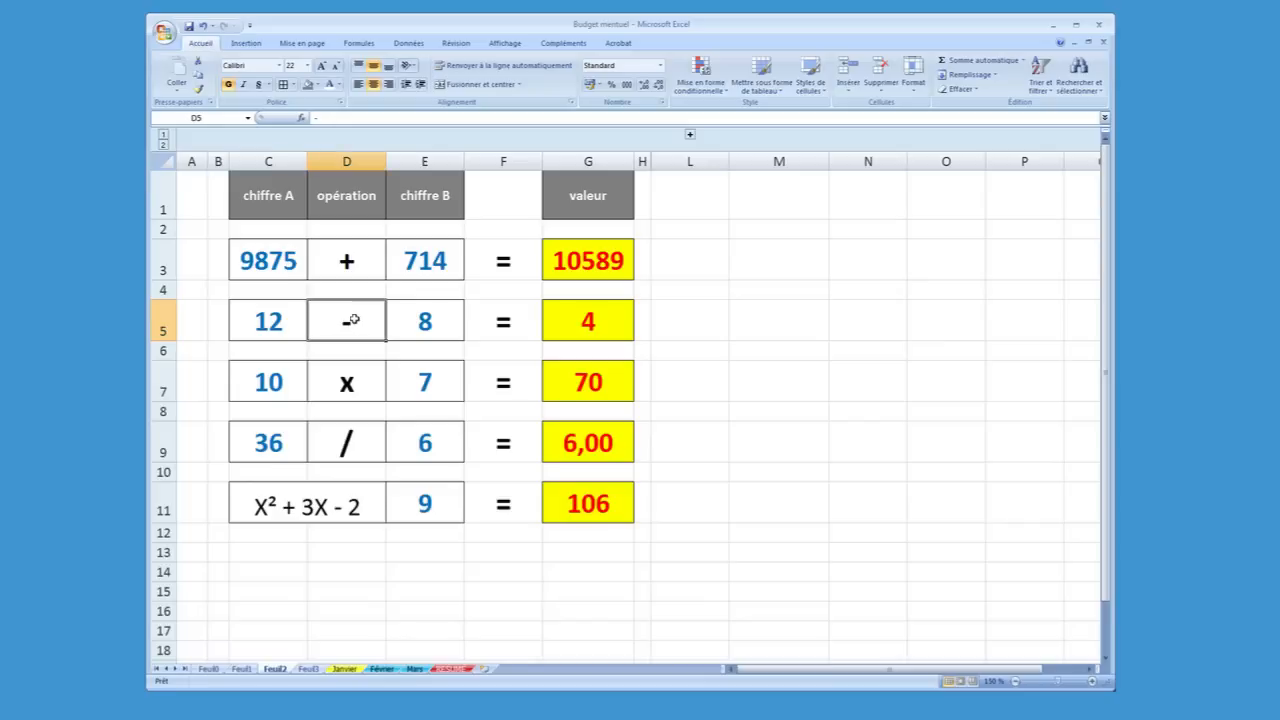
{"action": "left_click", "coordinate": [409, 318]}
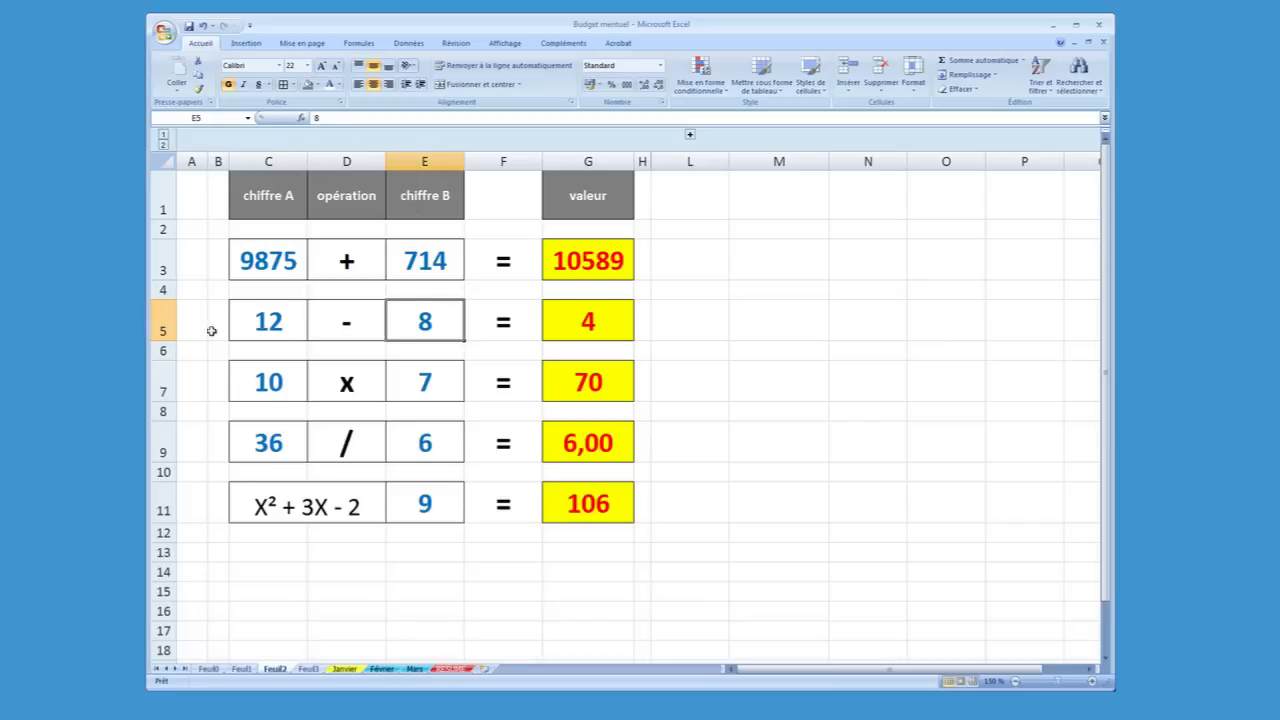
{"action": "left_click", "coordinate": [614, 318]}
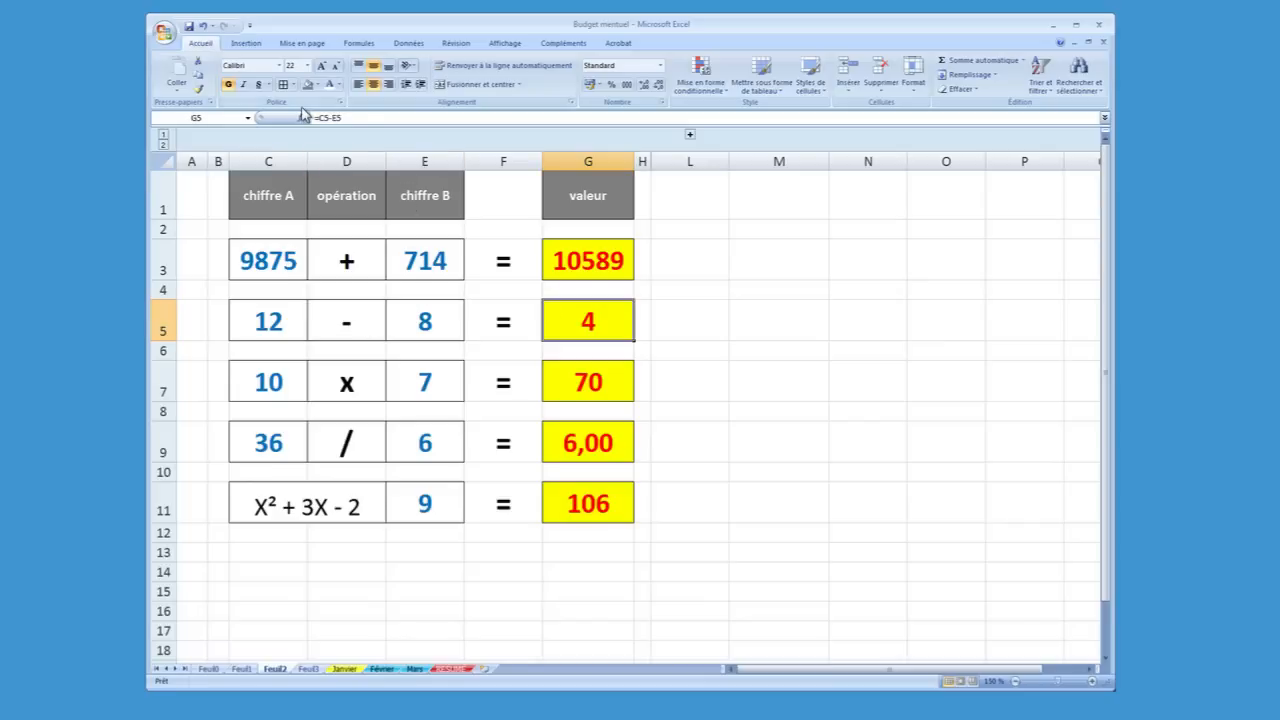
Examine the multiplication, division and X² + 3X - 2 formulas in G7, G9 and G11, and revisit those in G3 and G5
{"action": "left_click", "coordinate": [583, 366]}
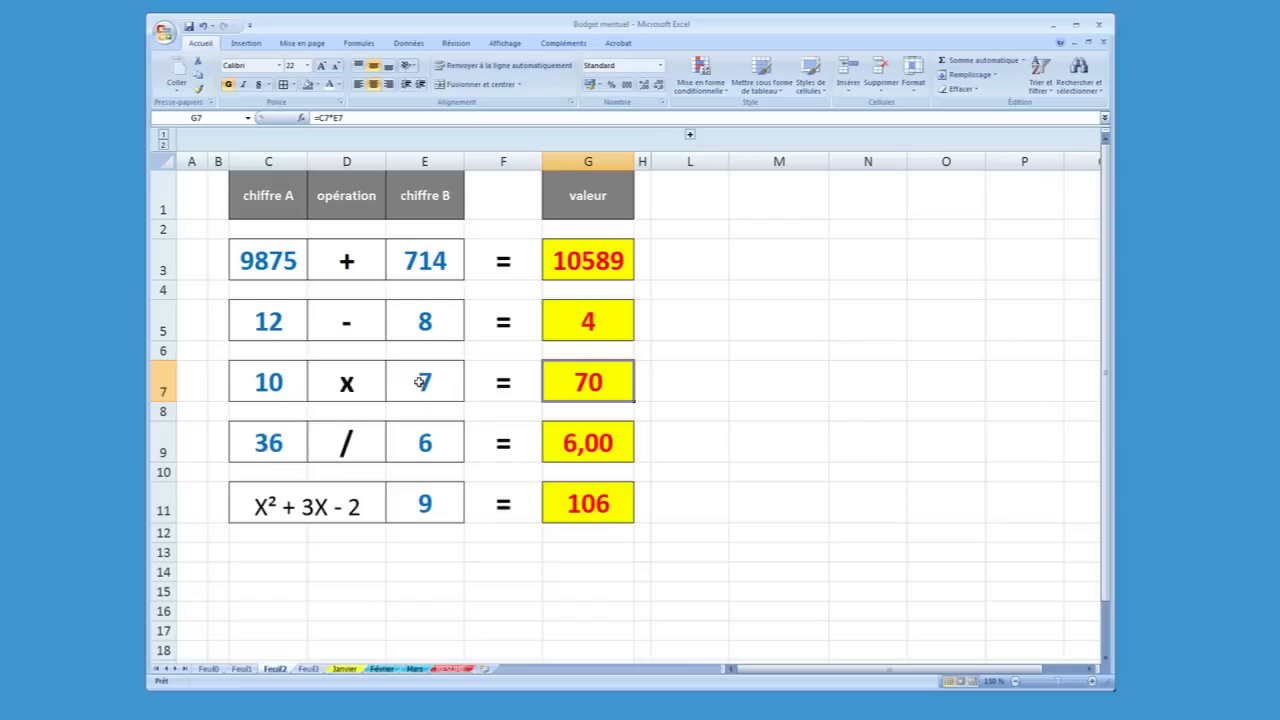
{"action": "left_click", "coordinate": [571, 443]}
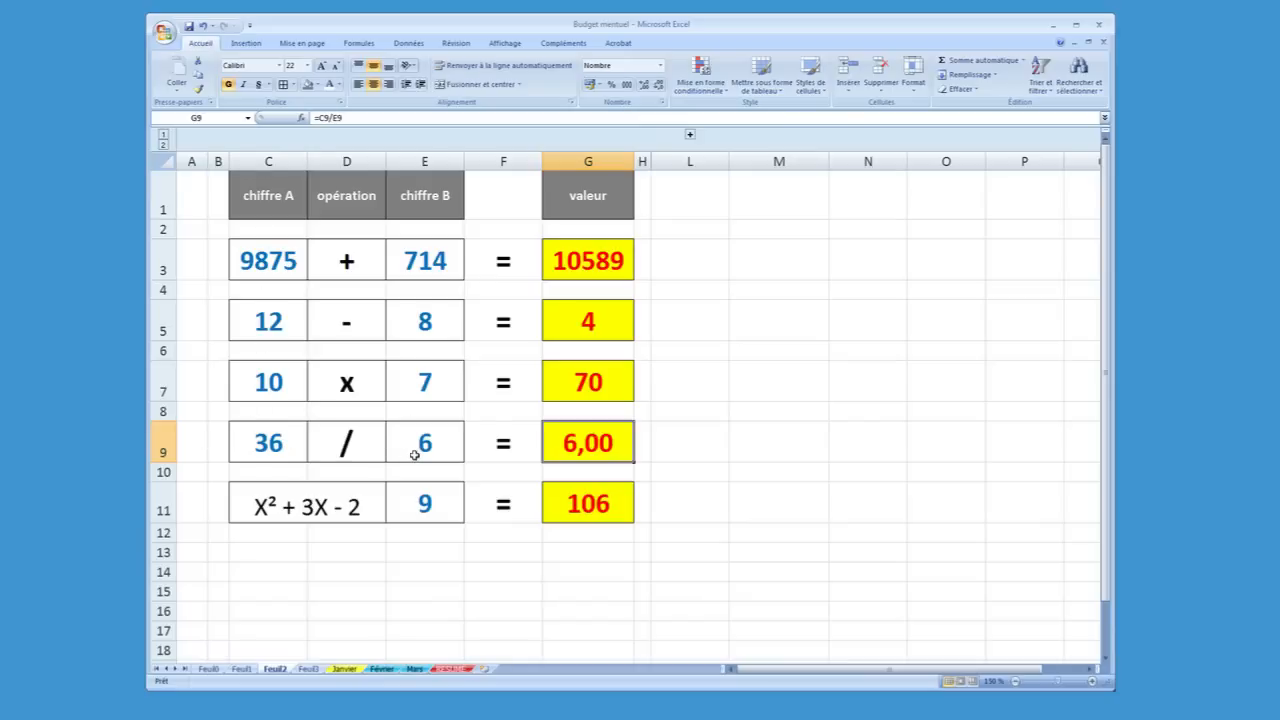
{"action": "left_click", "coordinate": [556, 515]}
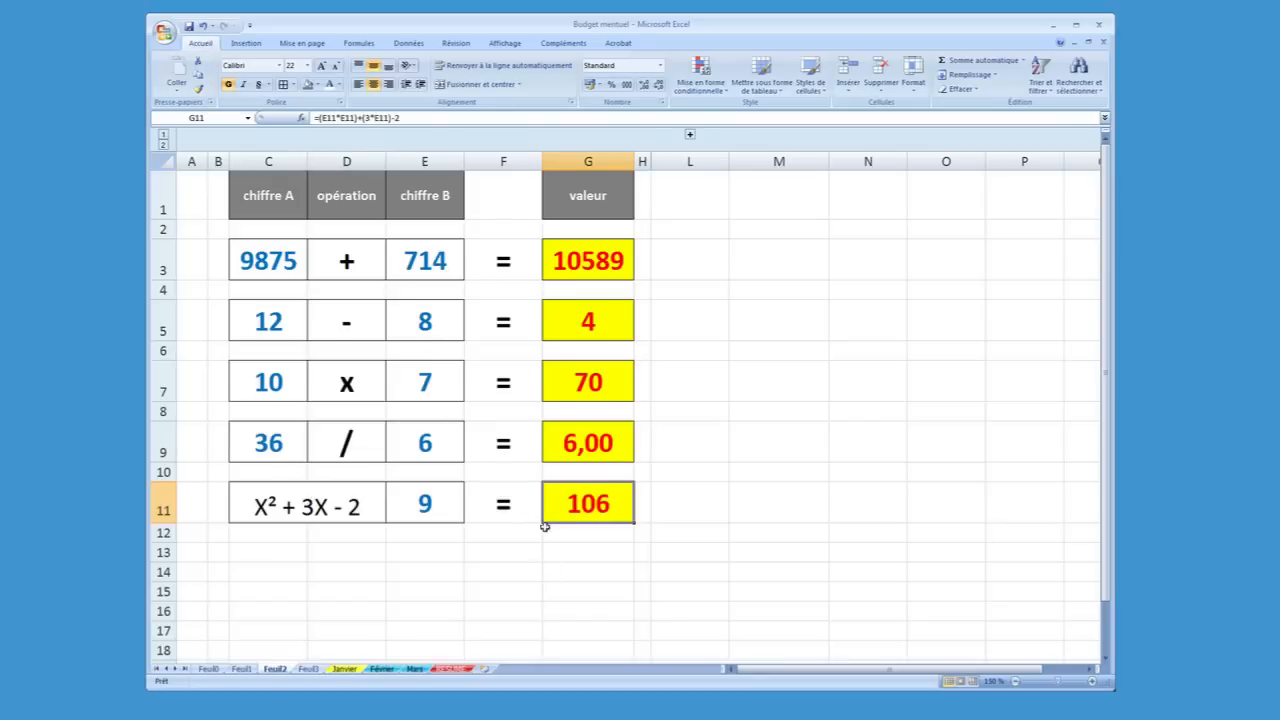
{"action": "left_click", "coordinate": [581, 252]}
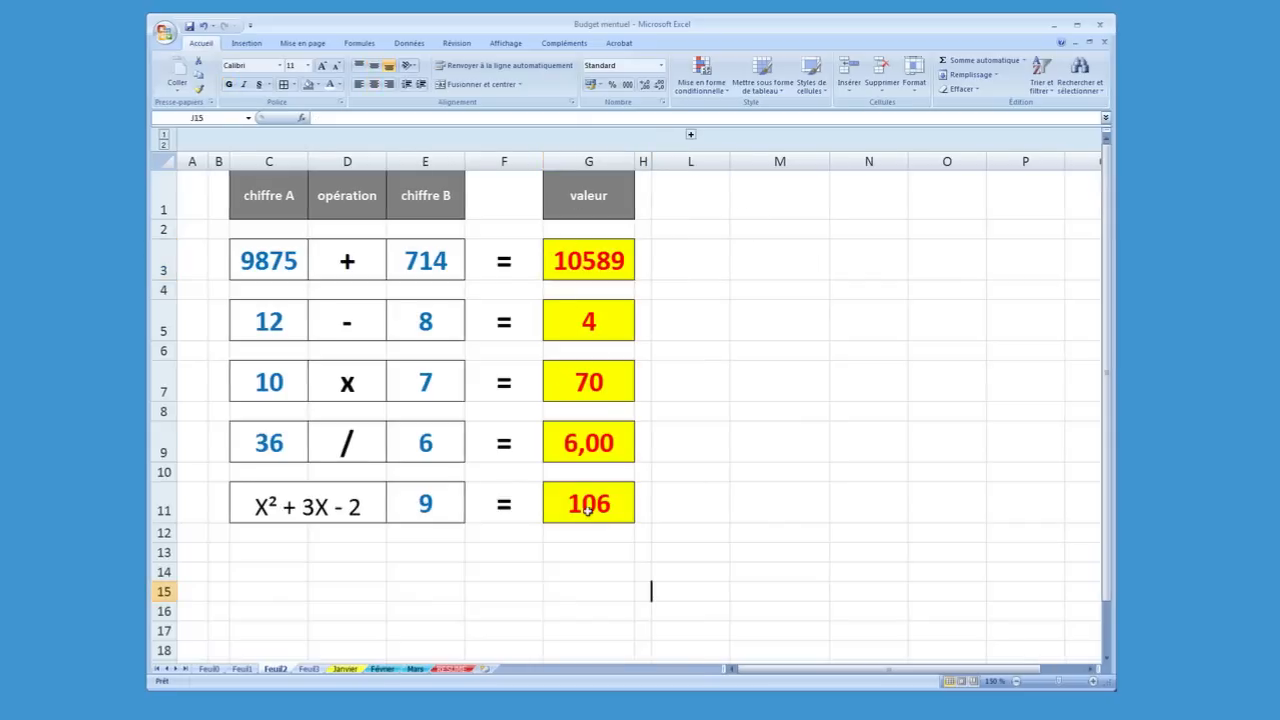
{"action": "left_click", "coordinate": [589, 504]}
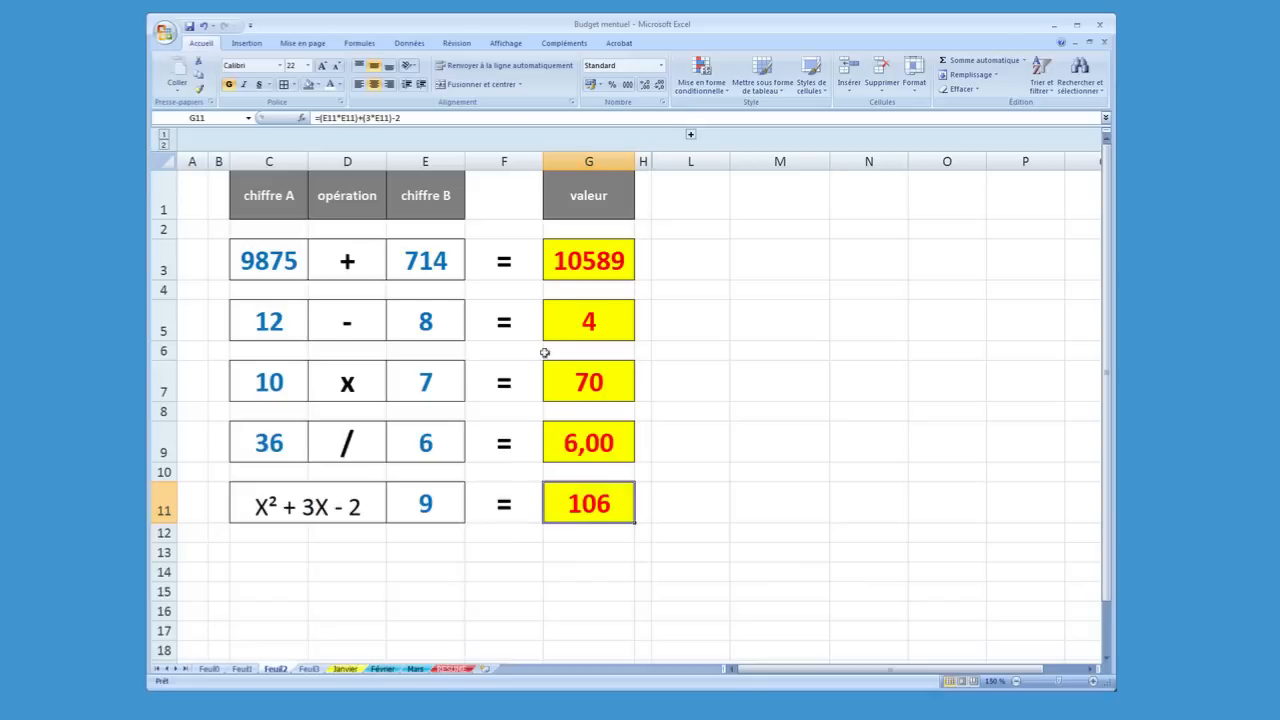
{"action": "left_click", "coordinate": [552, 266]}
{"action": "left_click", "coordinate": [570, 316]}
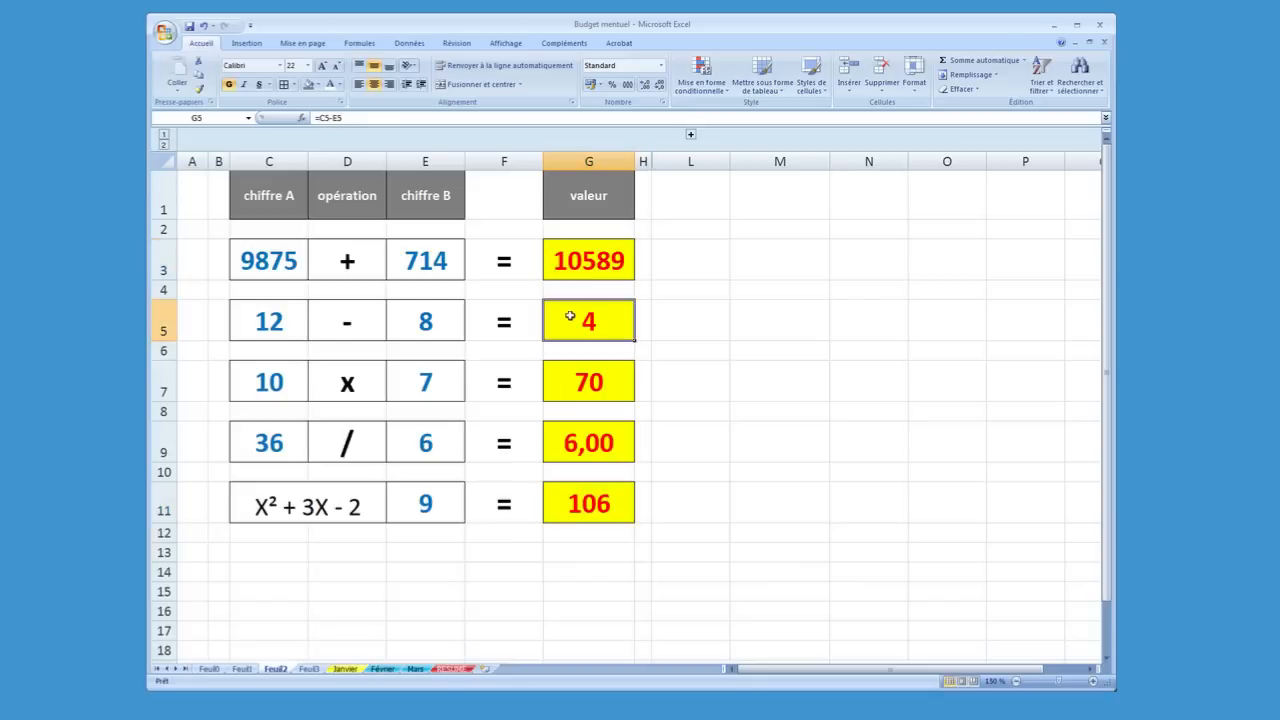
Expand the grouped équation columns I to K, and compare the addition's equation in I3 with cells G3 and C3
{"action": "left_click", "coordinate": [690, 137]}
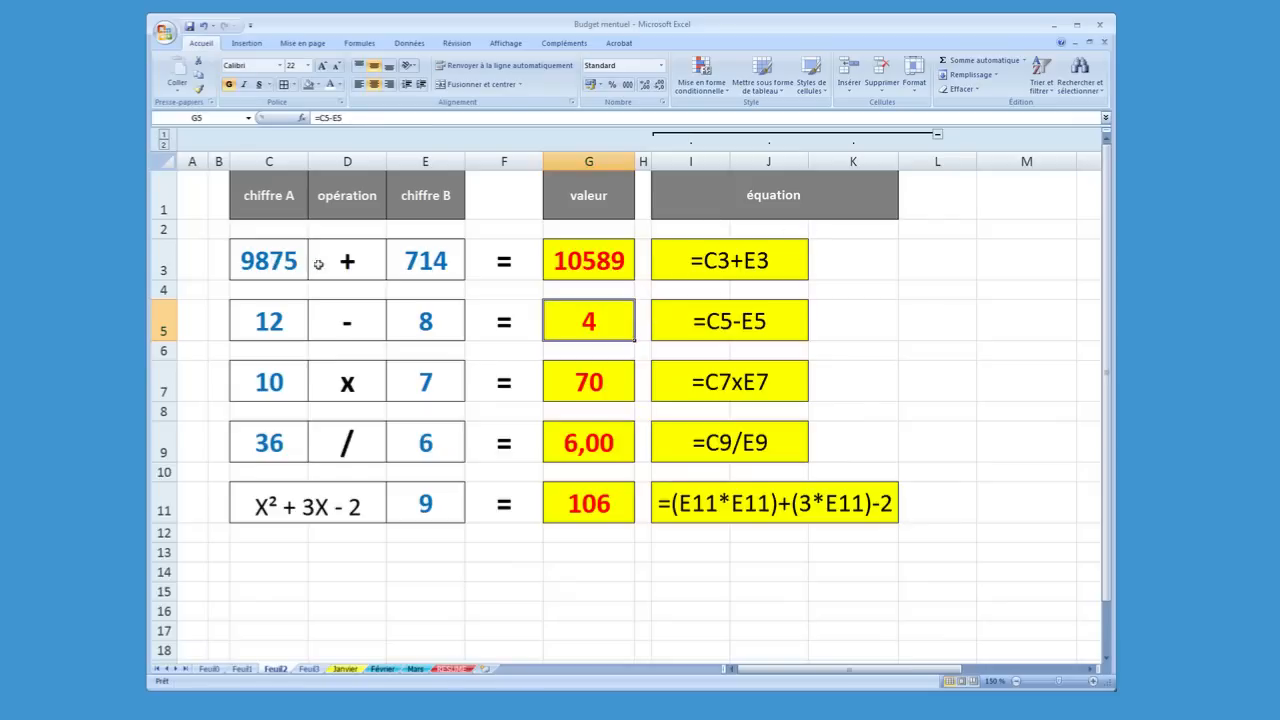
{"action": "left_click", "coordinate": [588, 252]}
{"action": "left_click", "coordinate": [668, 262]}
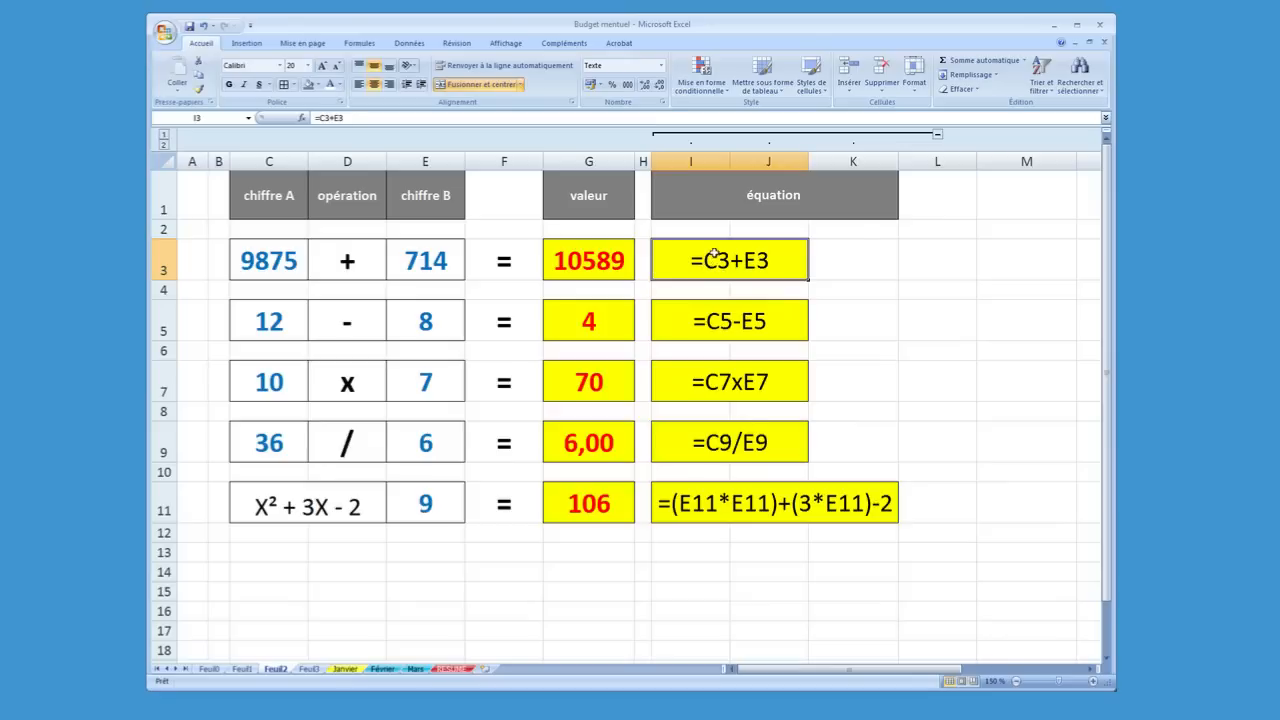
{"action": "left_click", "coordinate": [270, 271]}
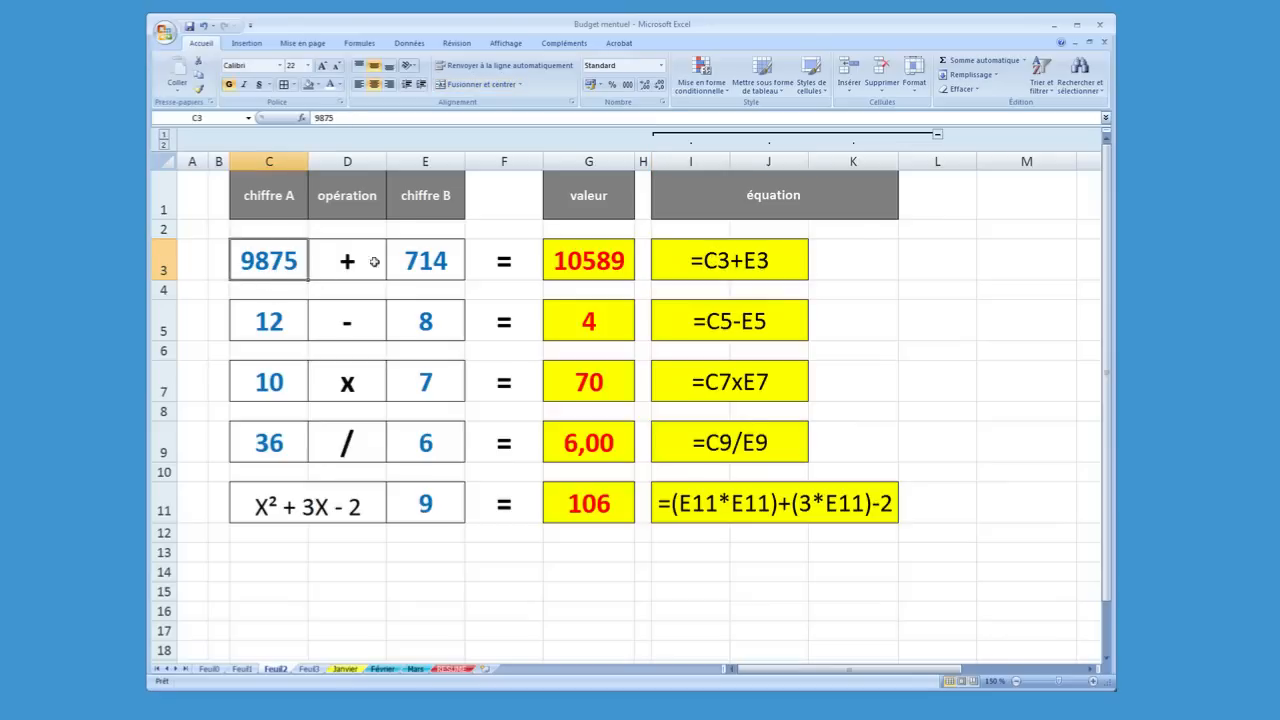
Compare the subtraction's equation in I5 with its operator in D5 and its numbers in C5 and E5
{"action": "left_click", "coordinate": [341, 335]}
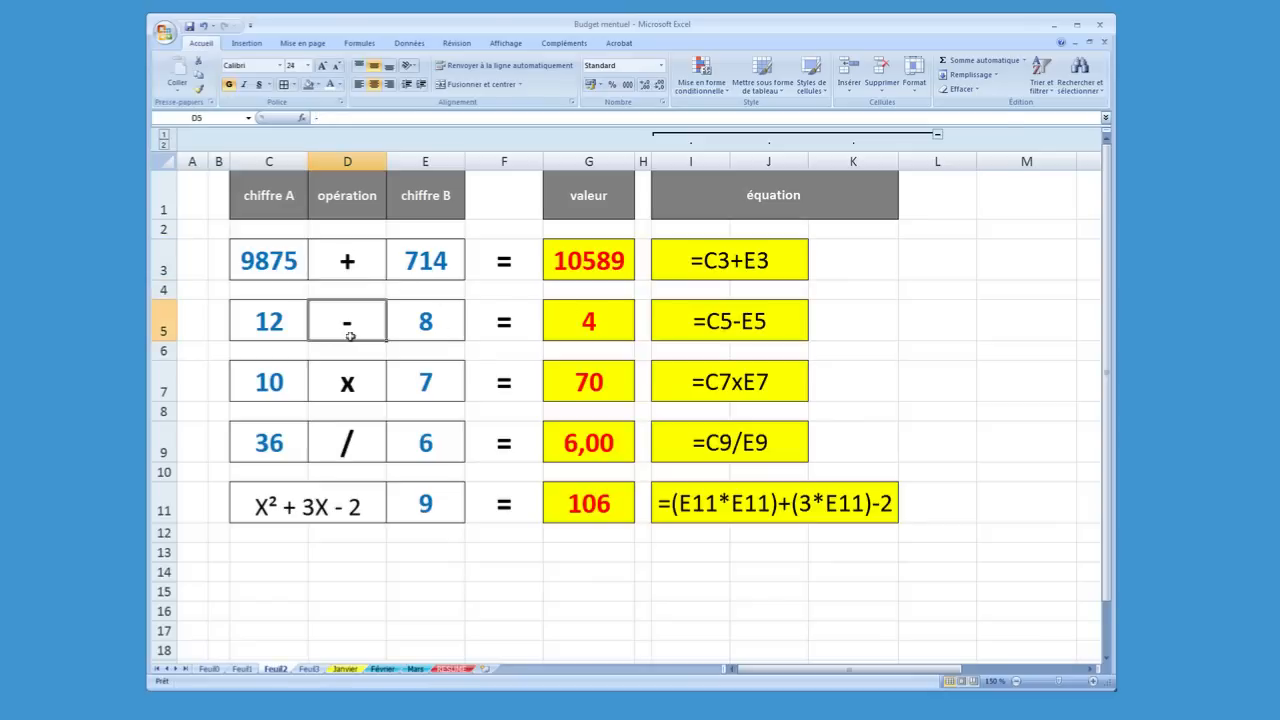
{"action": "left_click", "coordinate": [718, 324]}
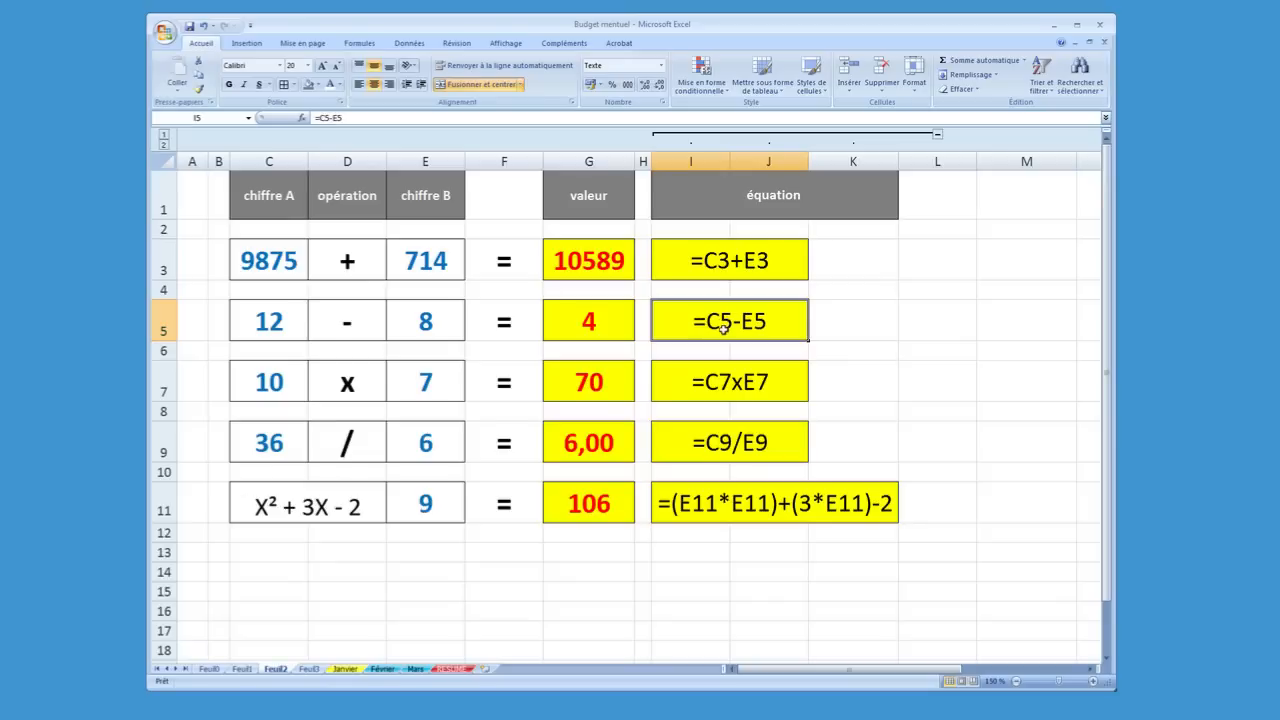
{"action": "left_click", "coordinate": [282, 322]}
{"action": "left_click", "coordinate": [435, 320]}
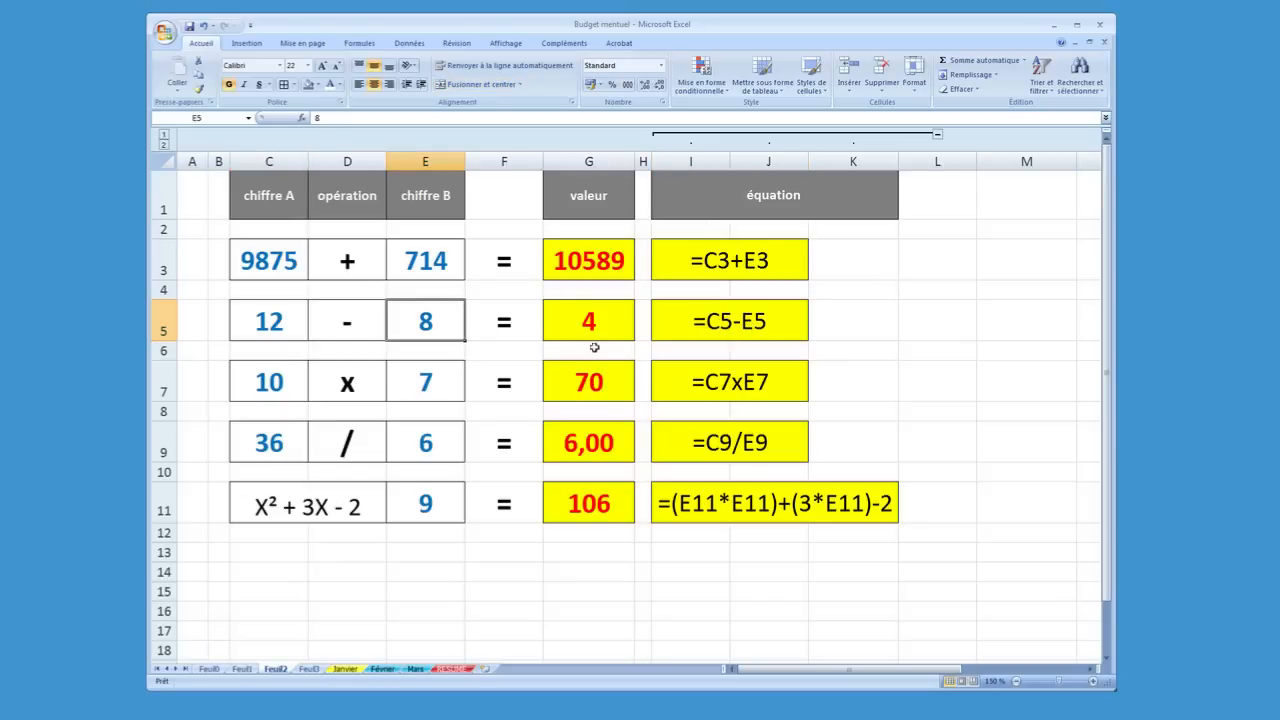
Examine the multiplication formula in G7 together with its numbers in C7 and E7
{"action": "left_click", "coordinate": [571, 391]}
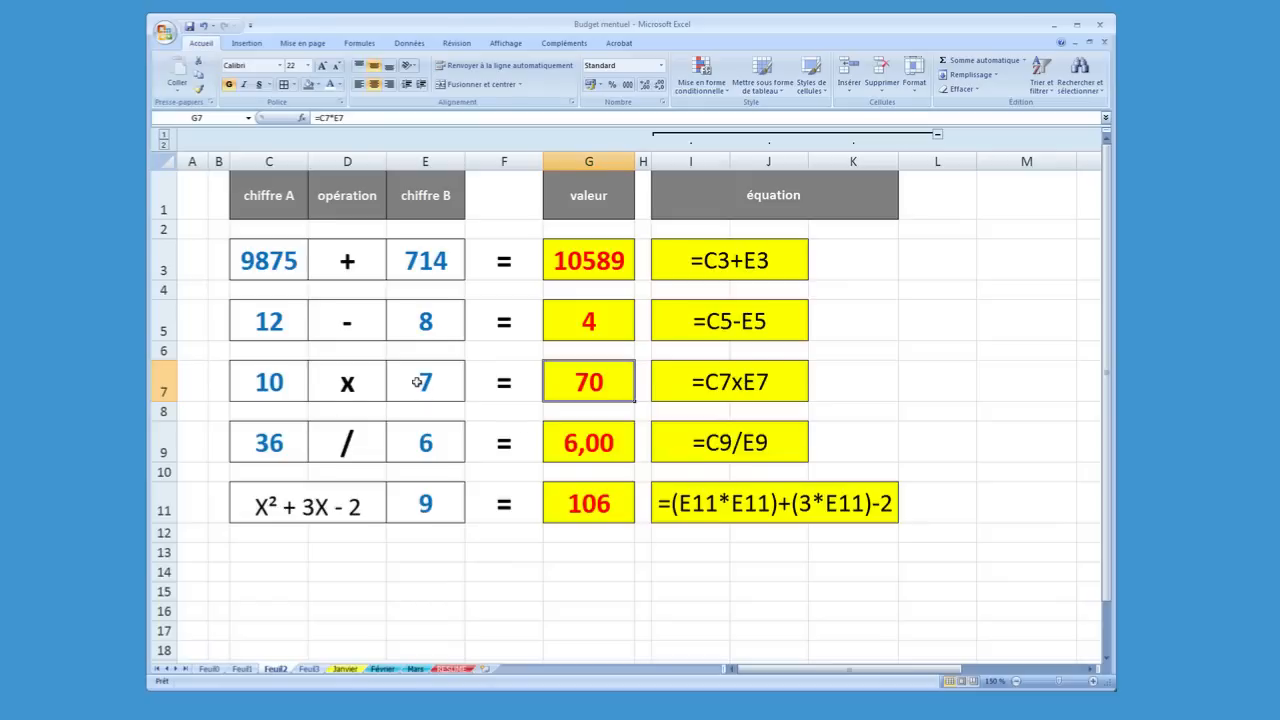
{"action": "left_click", "coordinate": [271, 383]}
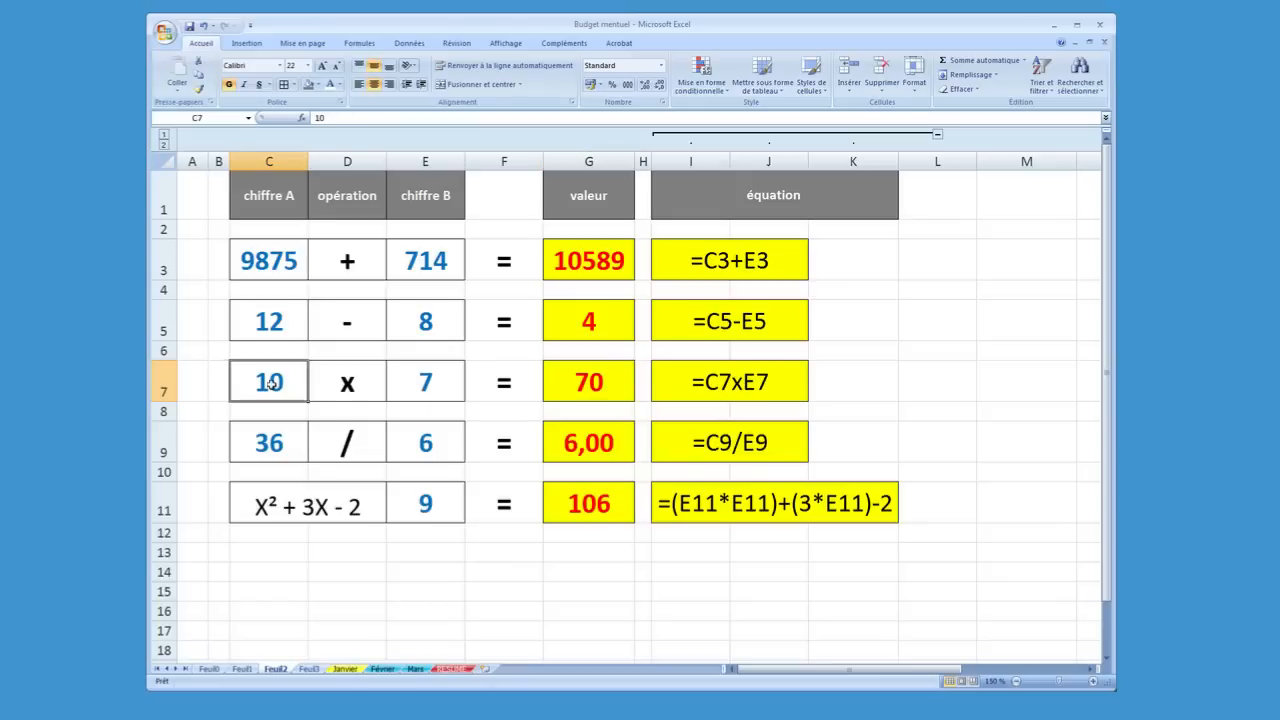
{"action": "left_click", "coordinate": [404, 378]}
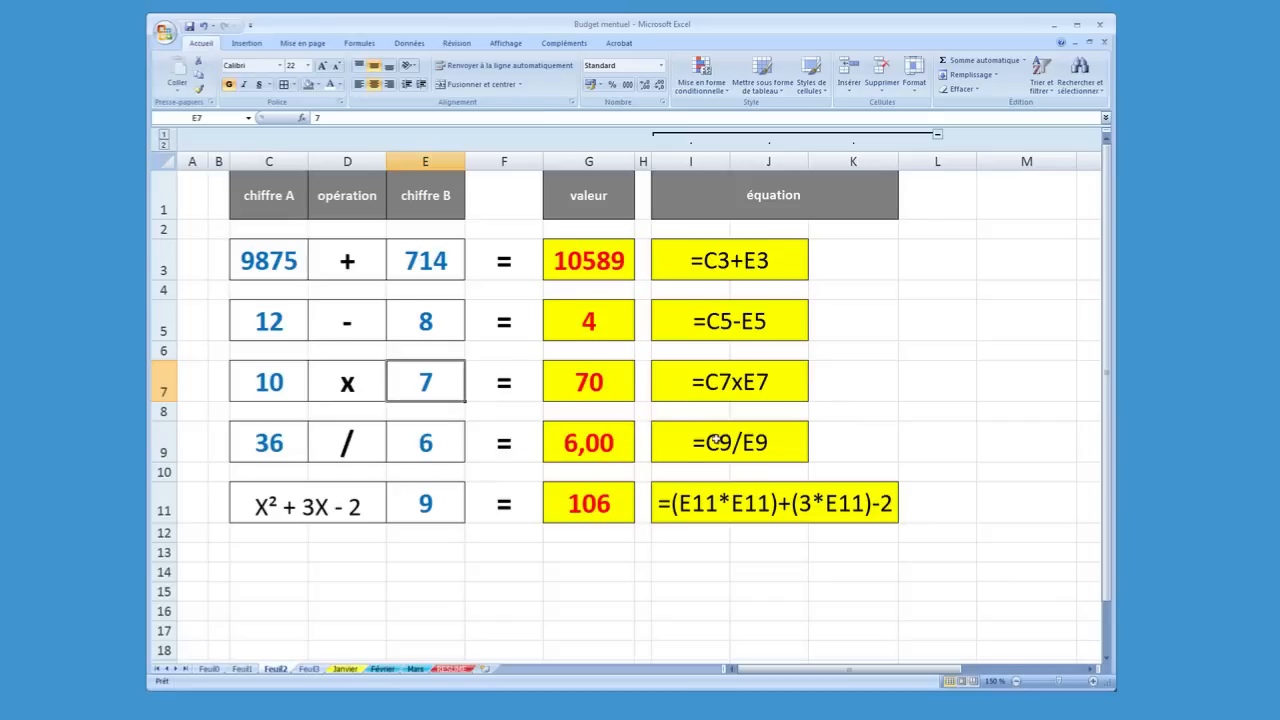
Review the X² + 3X - 2 expression in C11 and set its X value in E11 to 3
{"action": "left_click", "coordinate": [292, 510]}
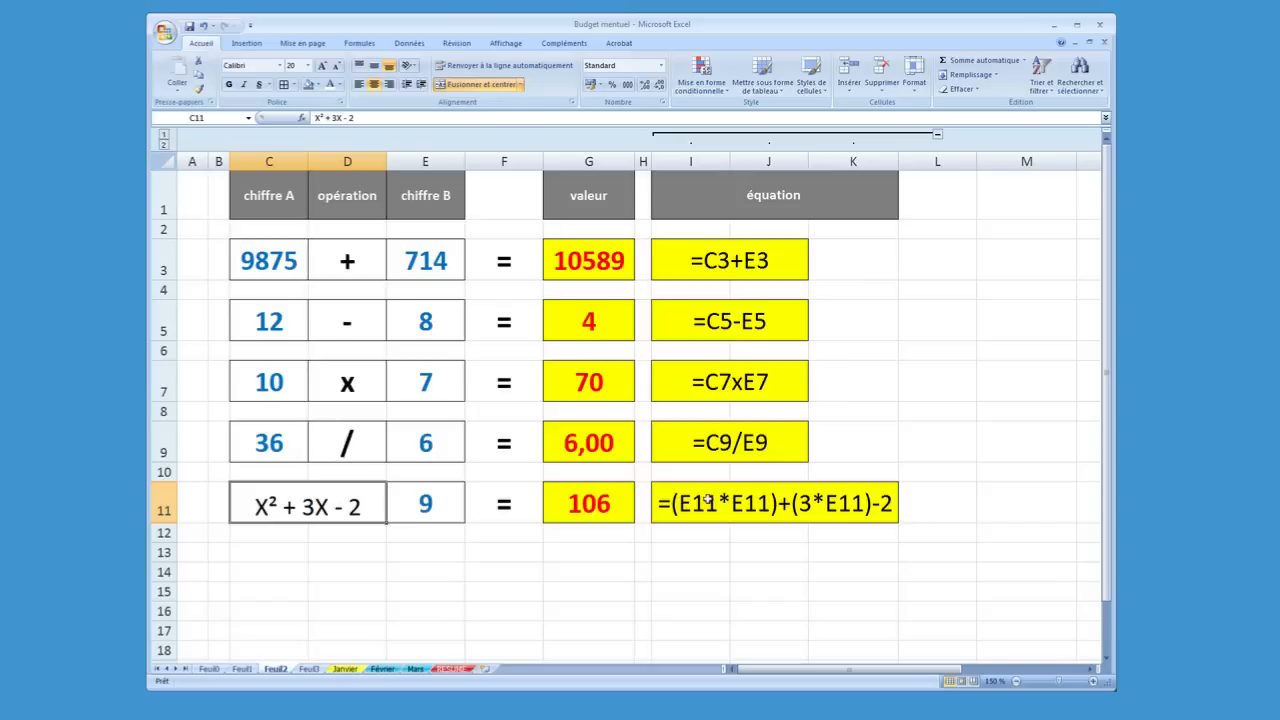
{"action": "left_click", "coordinate": [426, 517]}
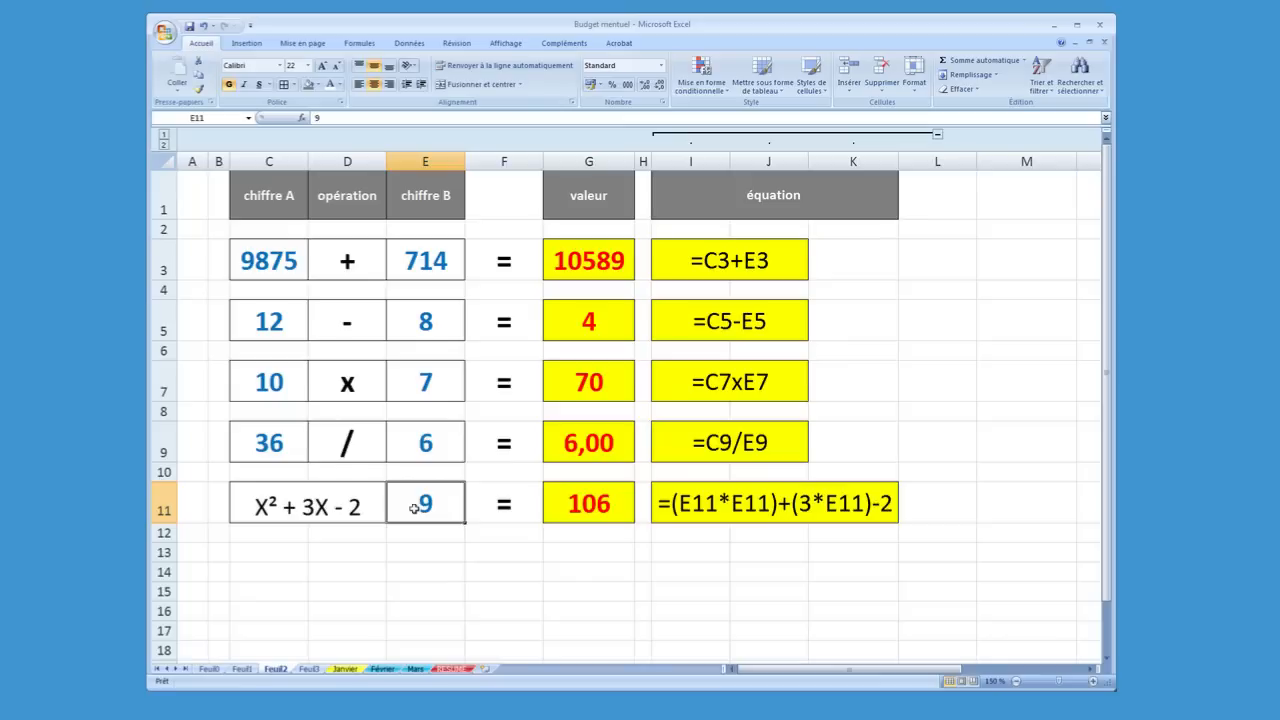
{"action": "type", "text": "3"}
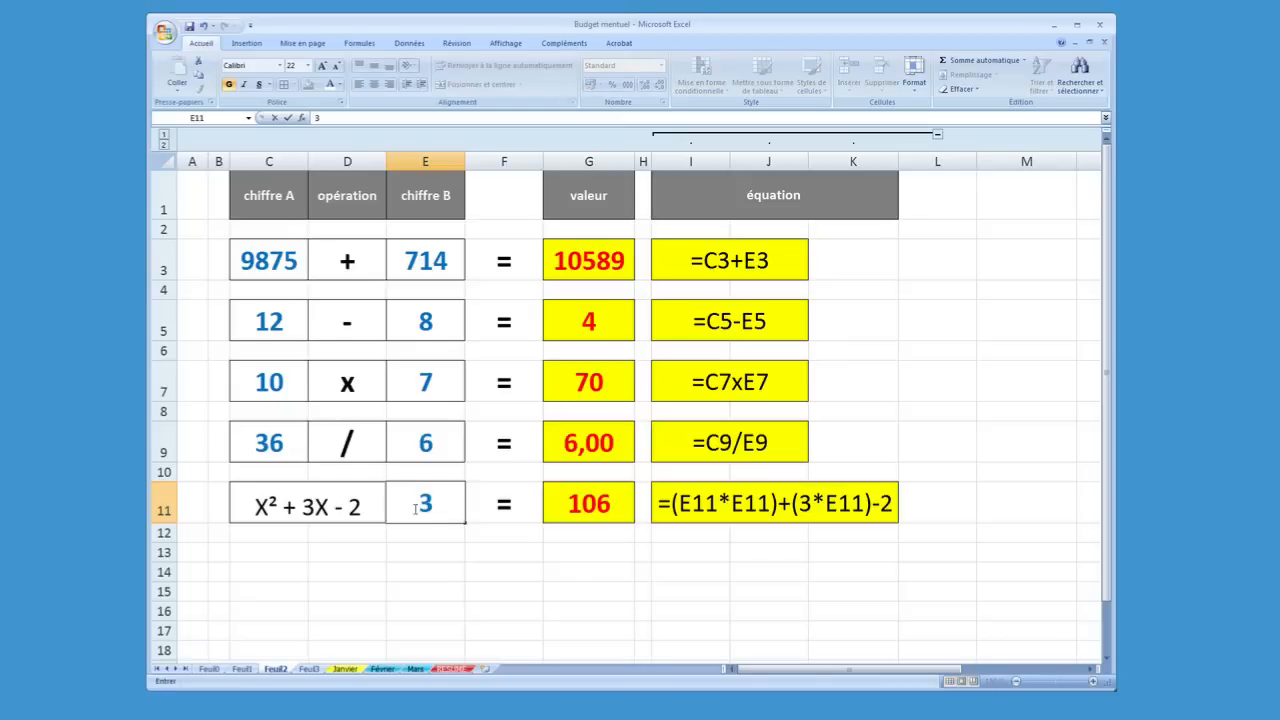
{"action": "left_click", "coordinate": [415, 508]}
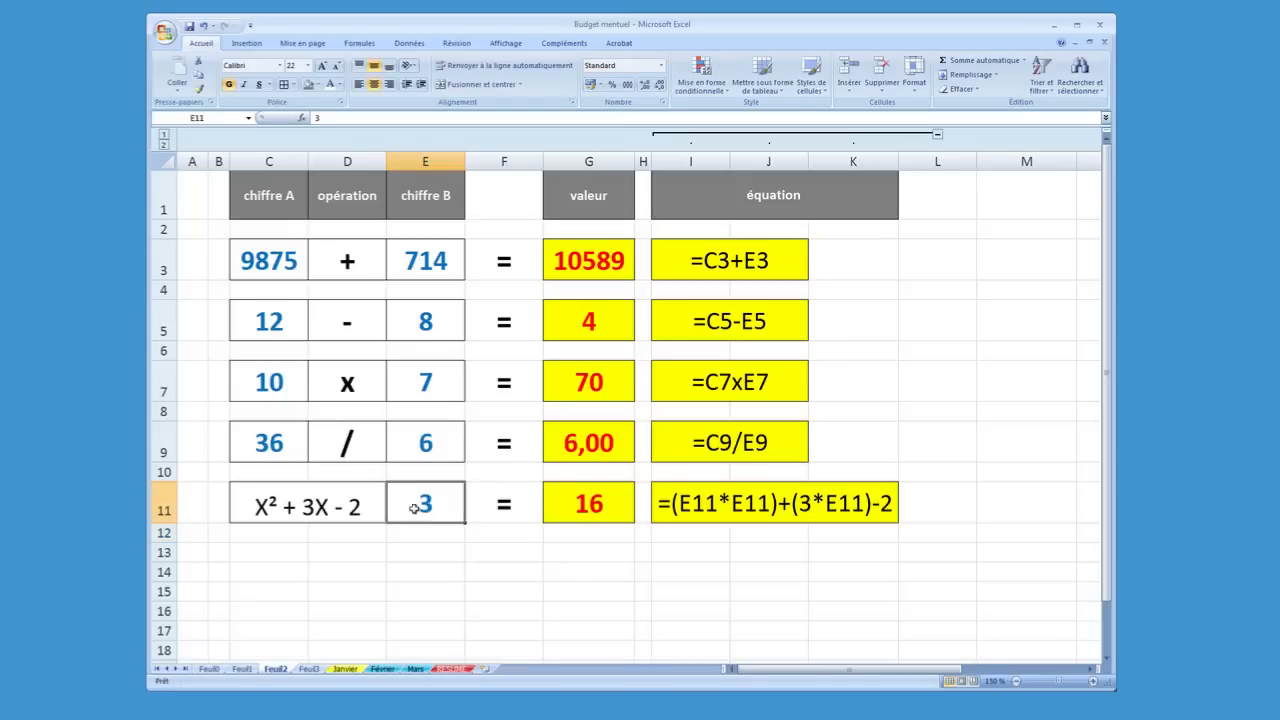
Compare the polynomial's formula in G11 with its written equation in I11 and the X value in E11
{"action": "left_click", "coordinate": [564, 504]}
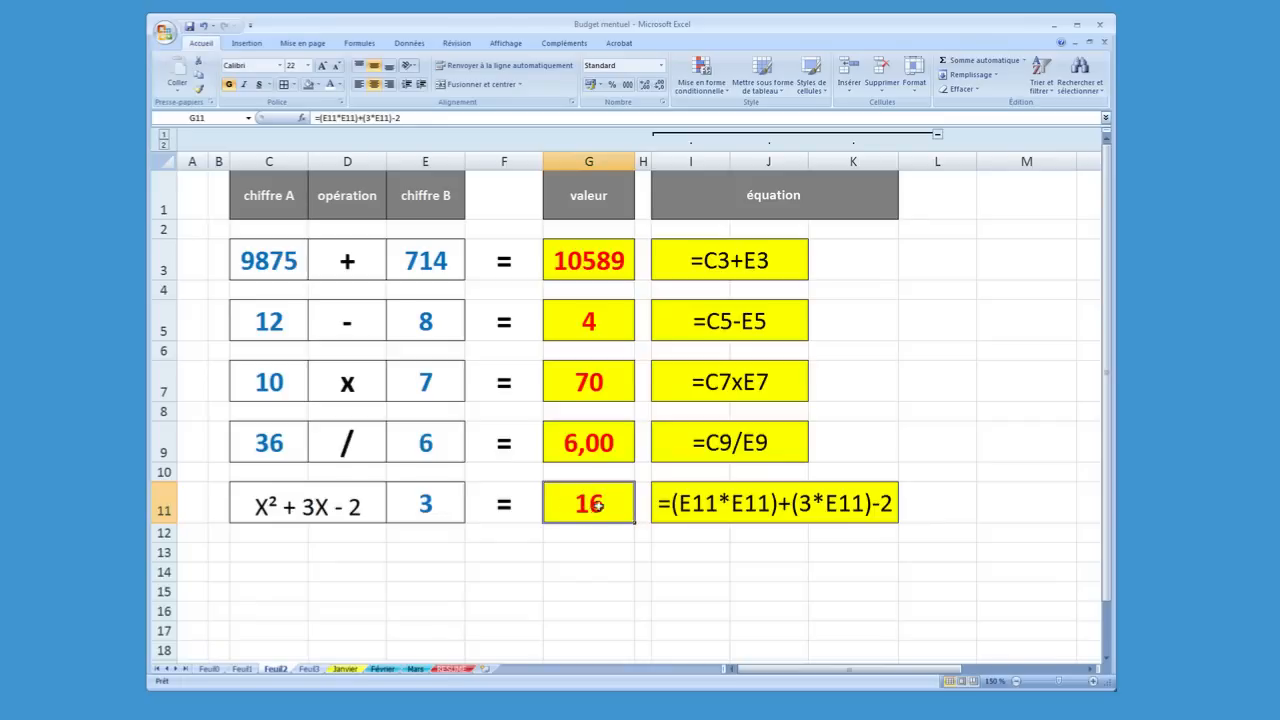
{"action": "left_click", "coordinate": [746, 507]}
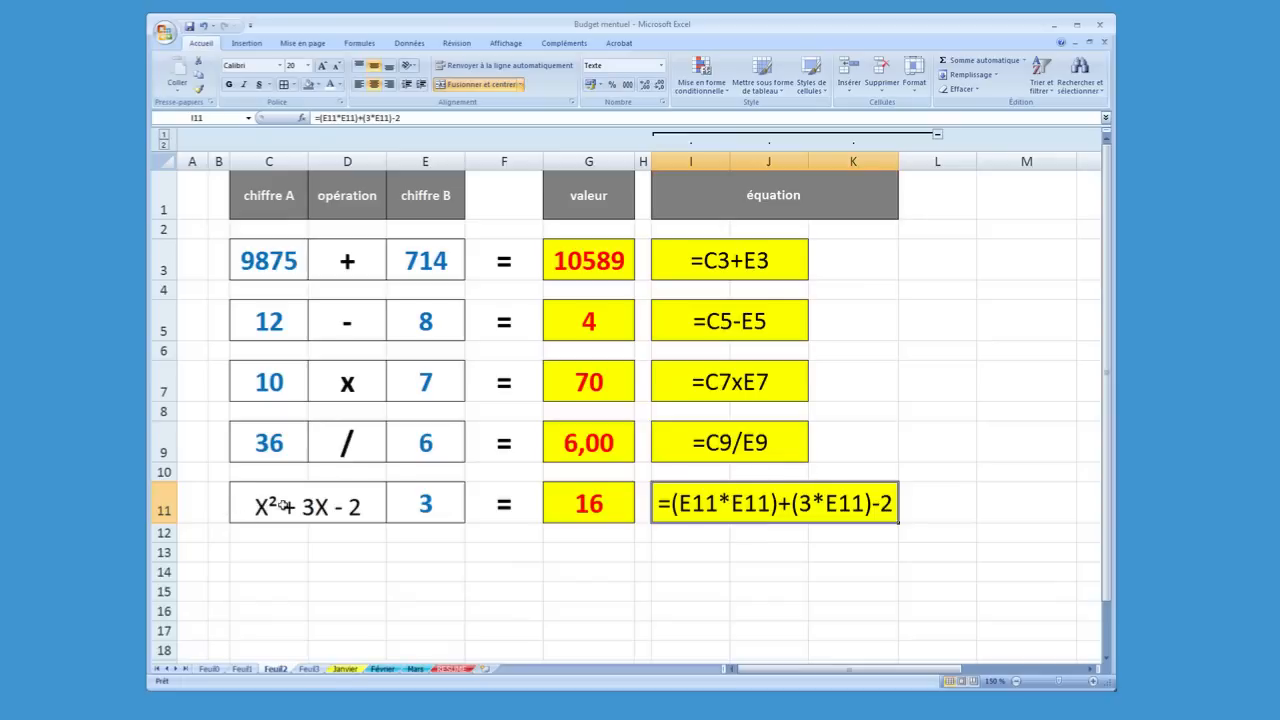
{"action": "left_click", "coordinate": [425, 507]}
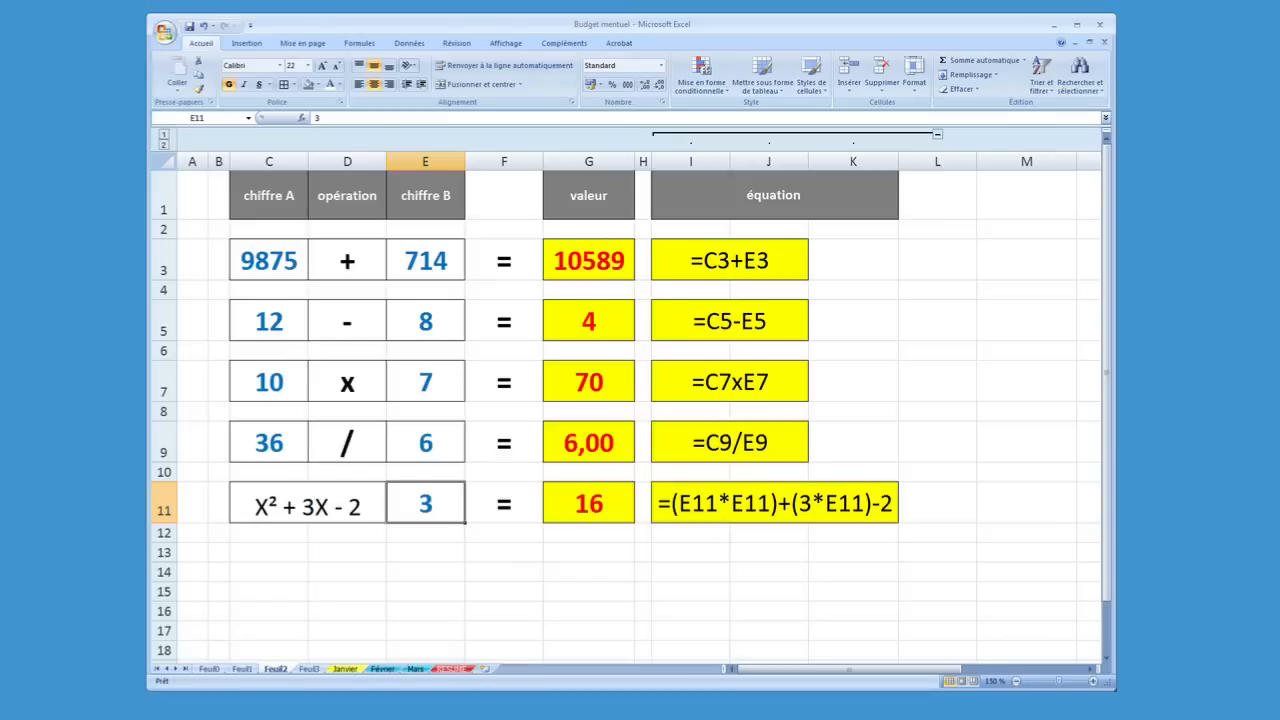
Switch to the Feuil3 sheet with the multiplication table and enter 1 in cell N1
{"action": "left_click", "coordinate": [308, 669]}
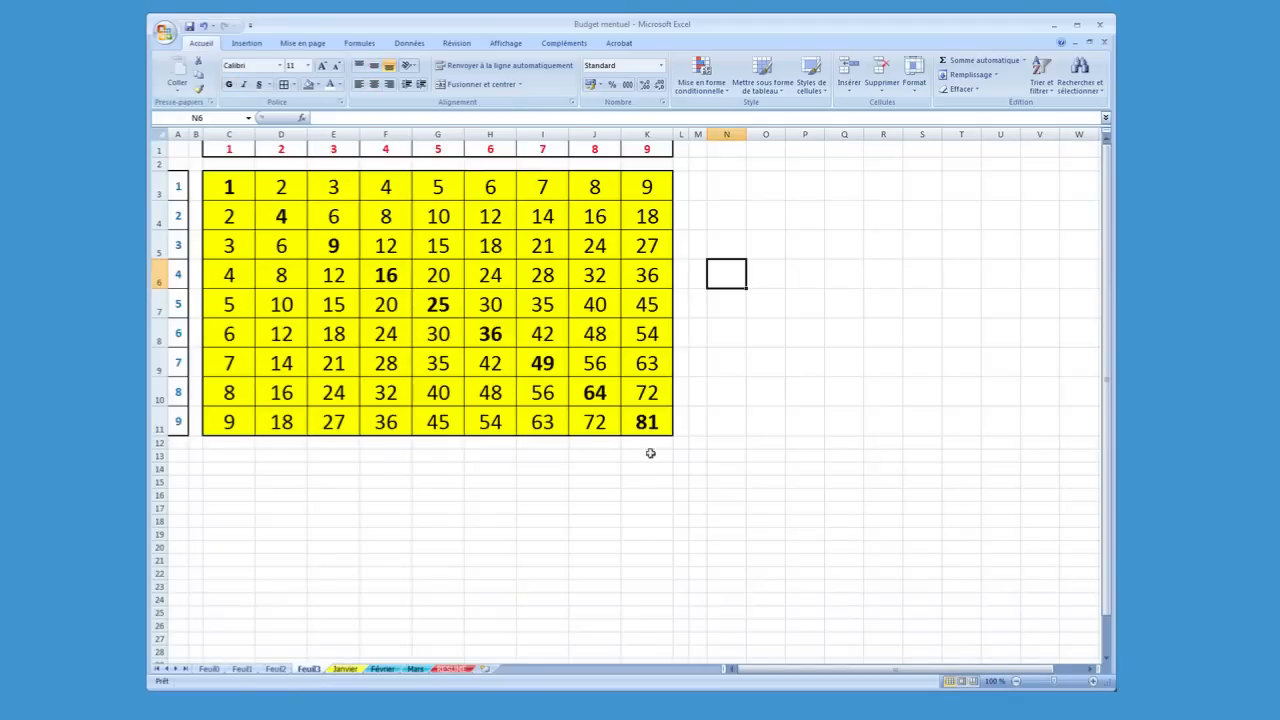
{"action": "left_click", "coordinate": [618, 521]}
{"action": "left_click", "coordinate": [548, 456]}
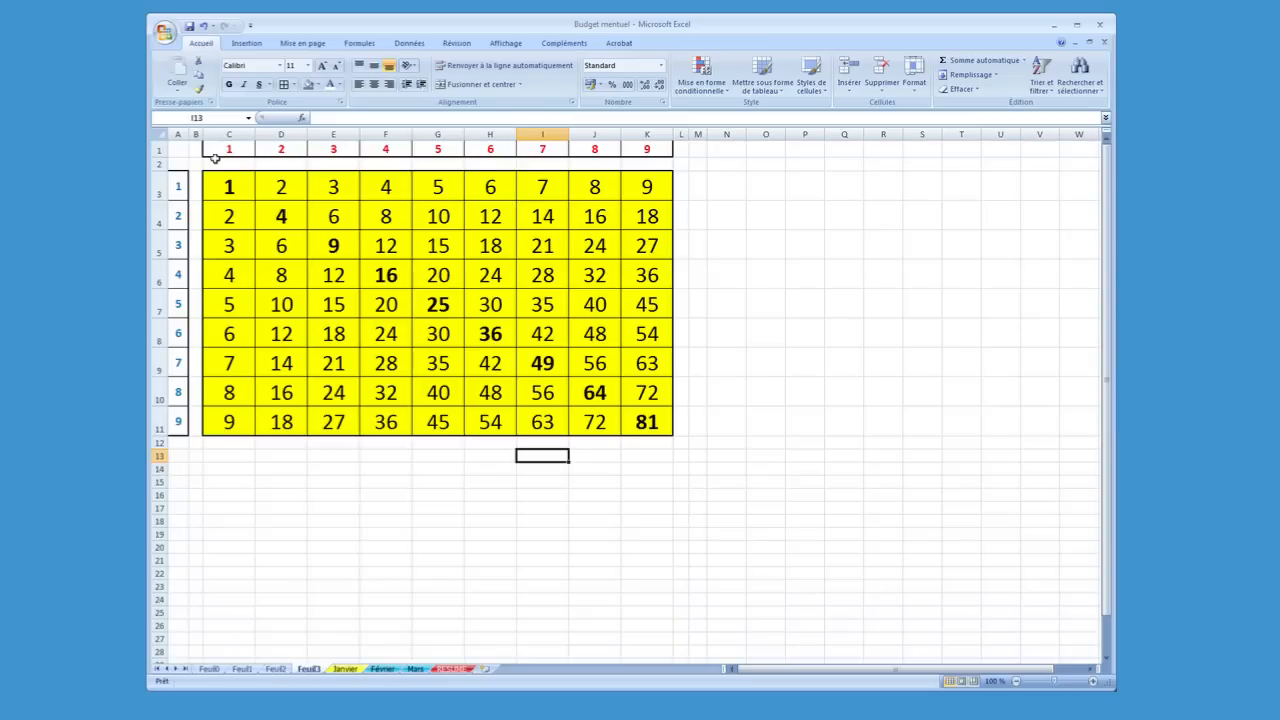
{"action": "left_click", "coordinate": [714, 147]}
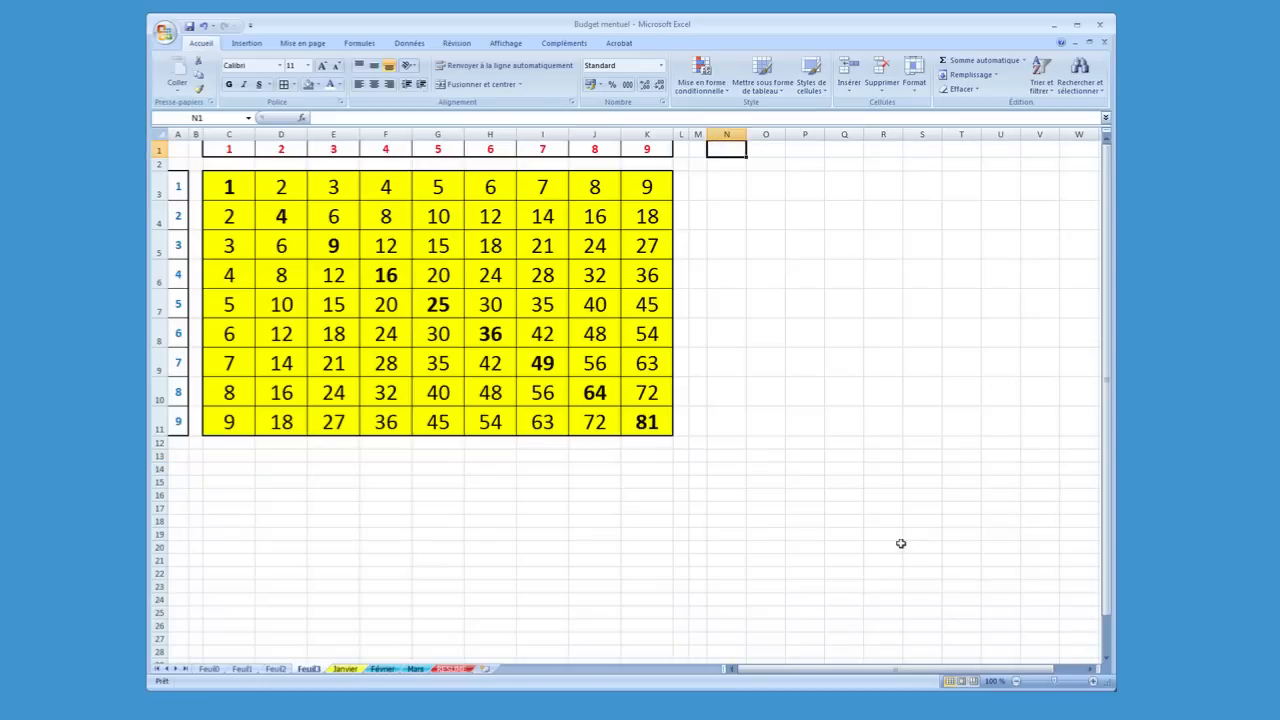
{"action": "type", "text": "1"}
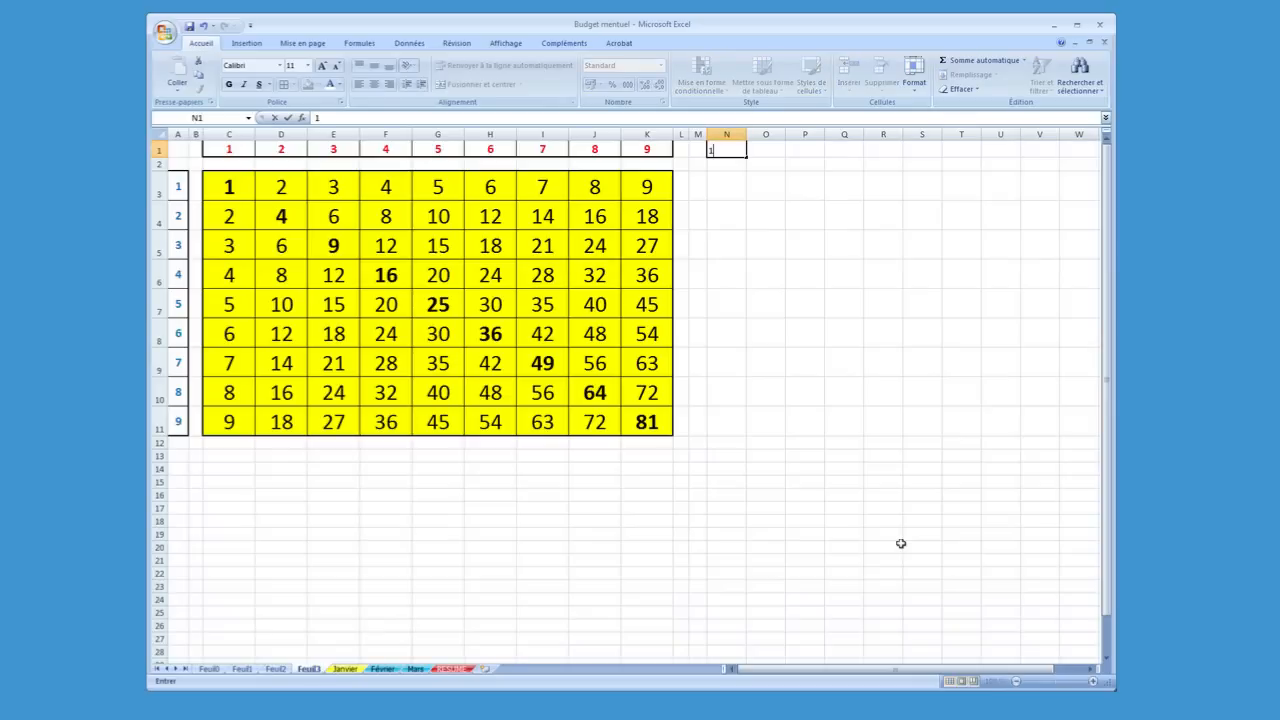
{"action": "key", "text": "Tab"}
Enter 2, 3 and 4 one by one in cells O1, P1 and Q1
{"action": "type", "text": "2"}
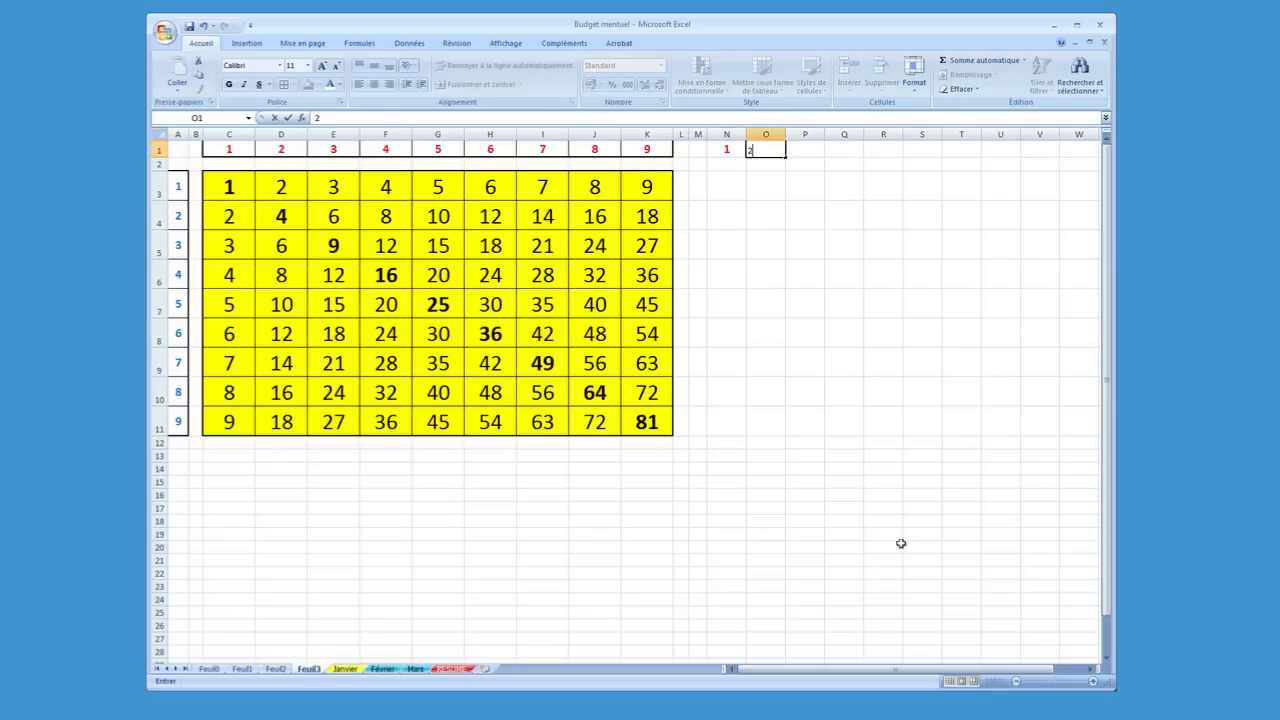
{"action": "key", "text": "Tab"}
{"action": "type", "text": "3"}
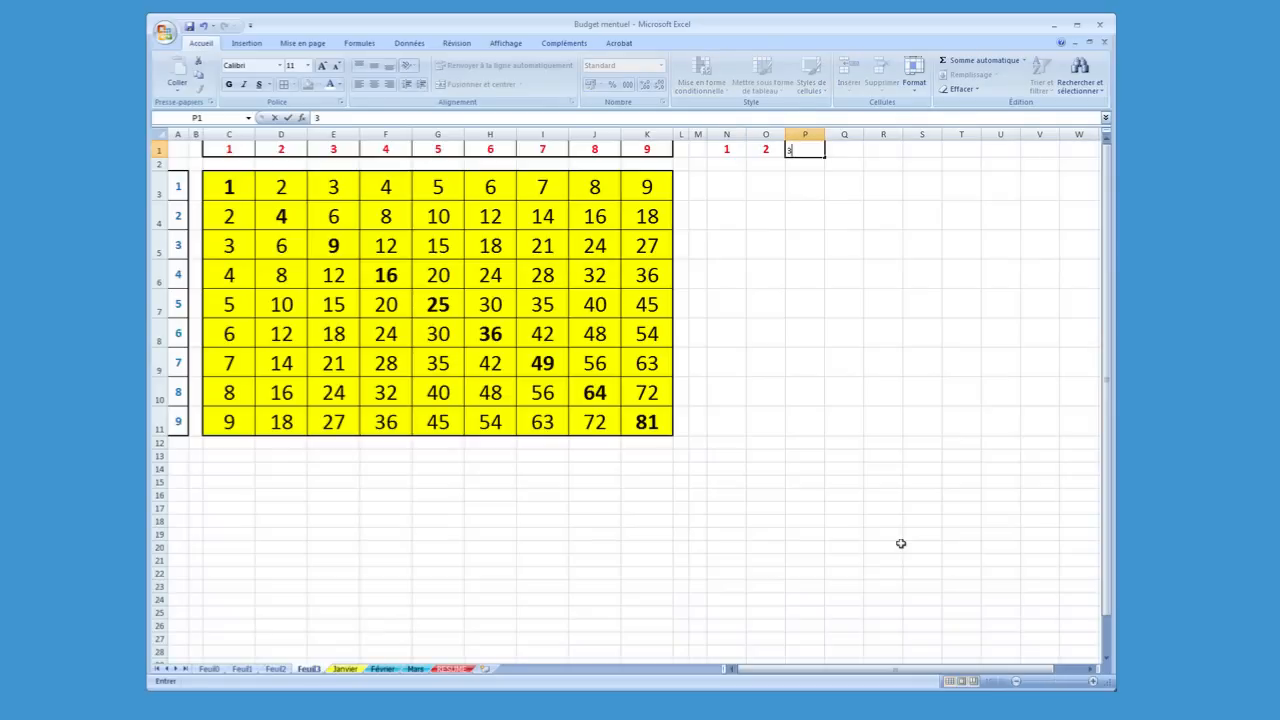
{"action": "key", "text": "Tab"}
{"action": "type", "text": "4"}
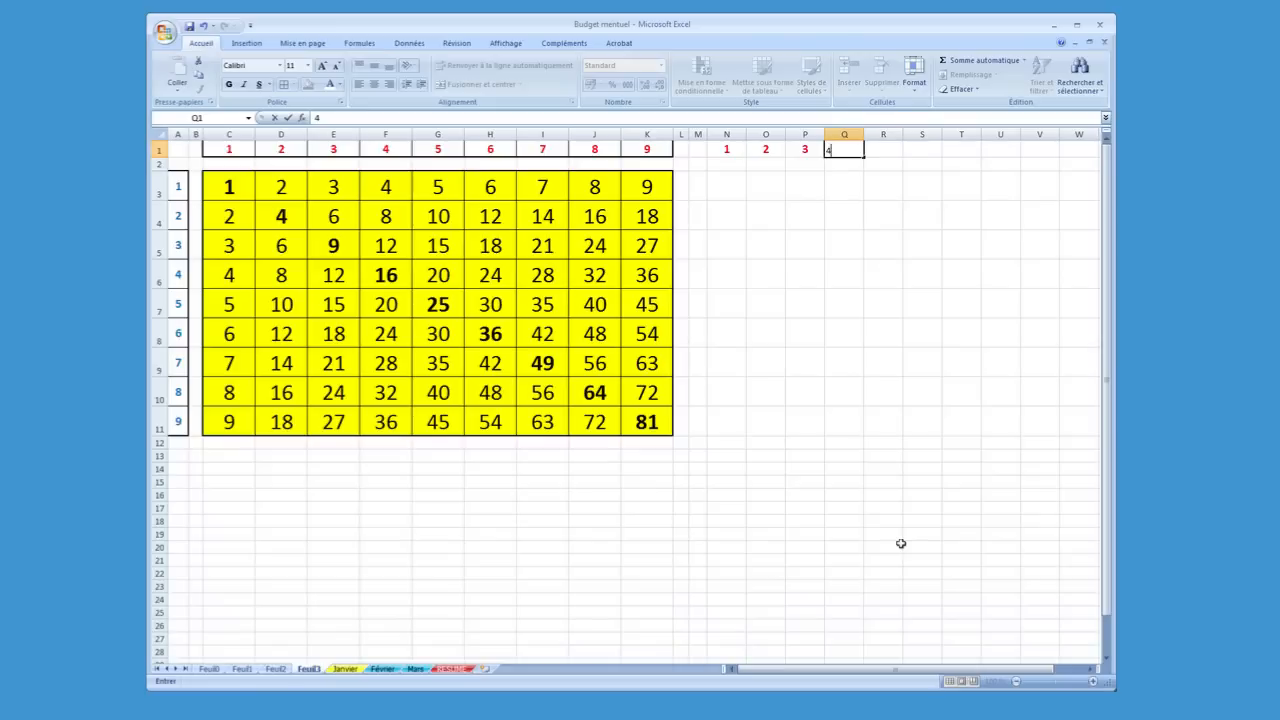
{"action": "key", "text": "Tab"}
{"action": "key", "text": "Left"}
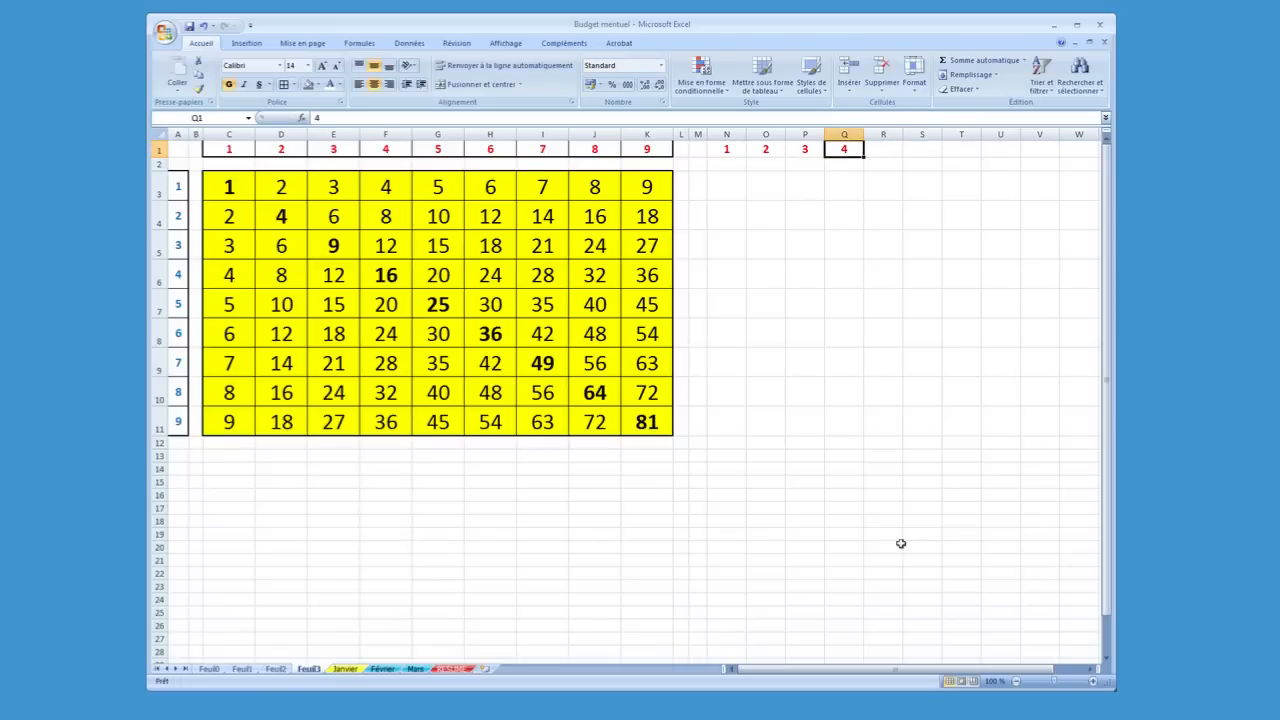
Clear the numbers from O1 to Q1, keeping only the 1 in N1
{"action": "key", "text": "Left"}
{"action": "key", "text": "Delete"}
{"action": "key", "text": "Left"}
{"action": "key", "text": "Delete"}
{"action": "key", "text": "Left"}
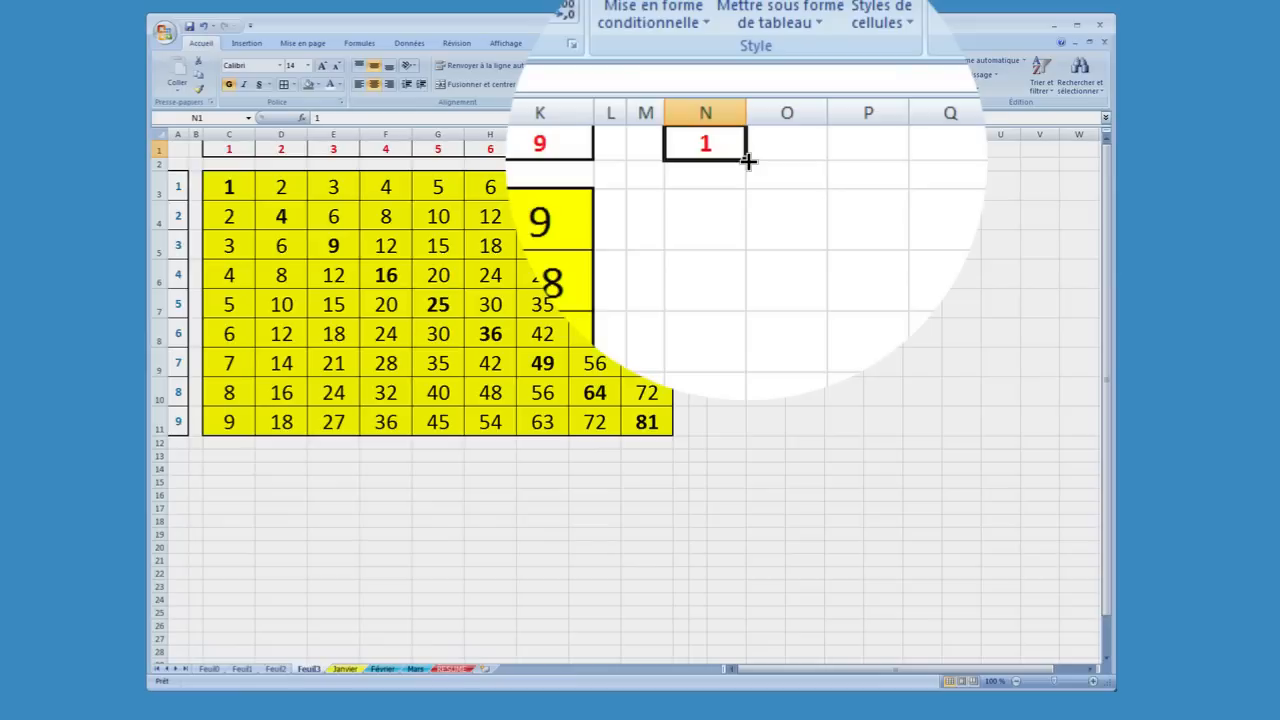
Fill N1 across to V1 and convert the copied cells to an incremented series from 1 to 9
{"action": "left_click_drag", "start_coordinate": [748, 161], "coordinate": [870, 161]}
{"action": "left_click_drag", "start_coordinate": [874, 161], "coordinate": [1041, 160]}
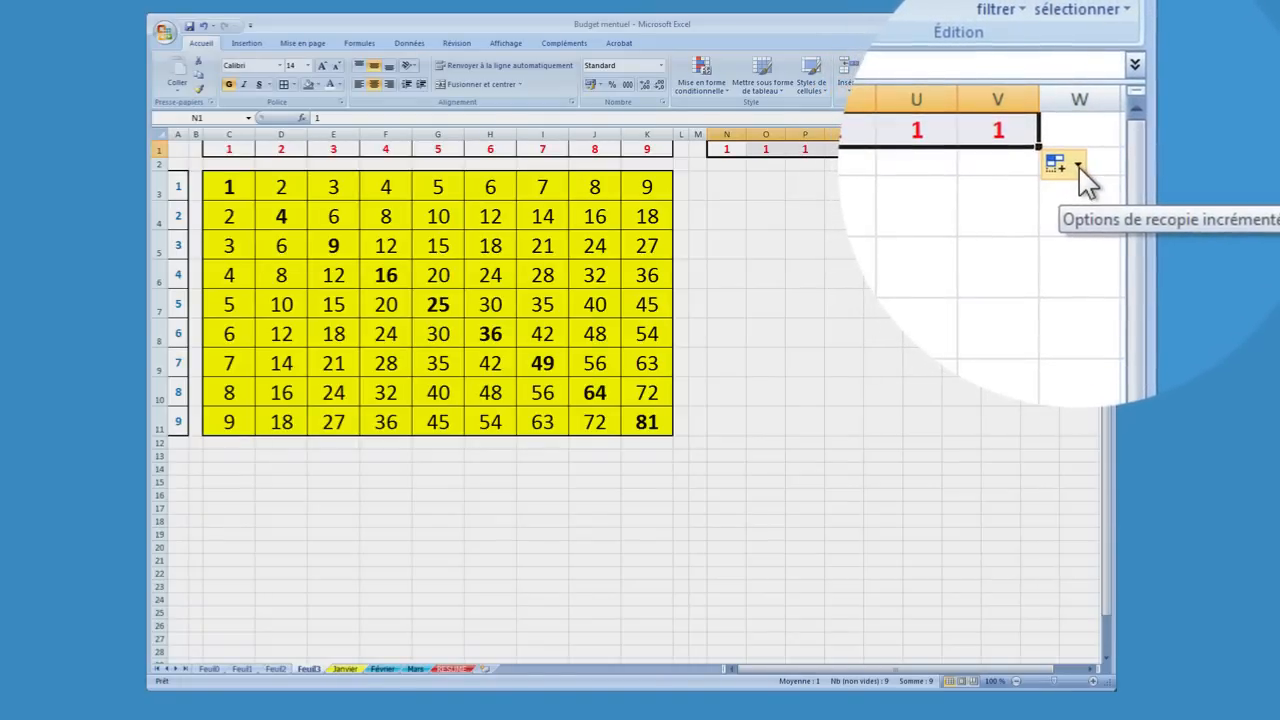
{"action": "left_click", "coordinate": [1079, 168]}
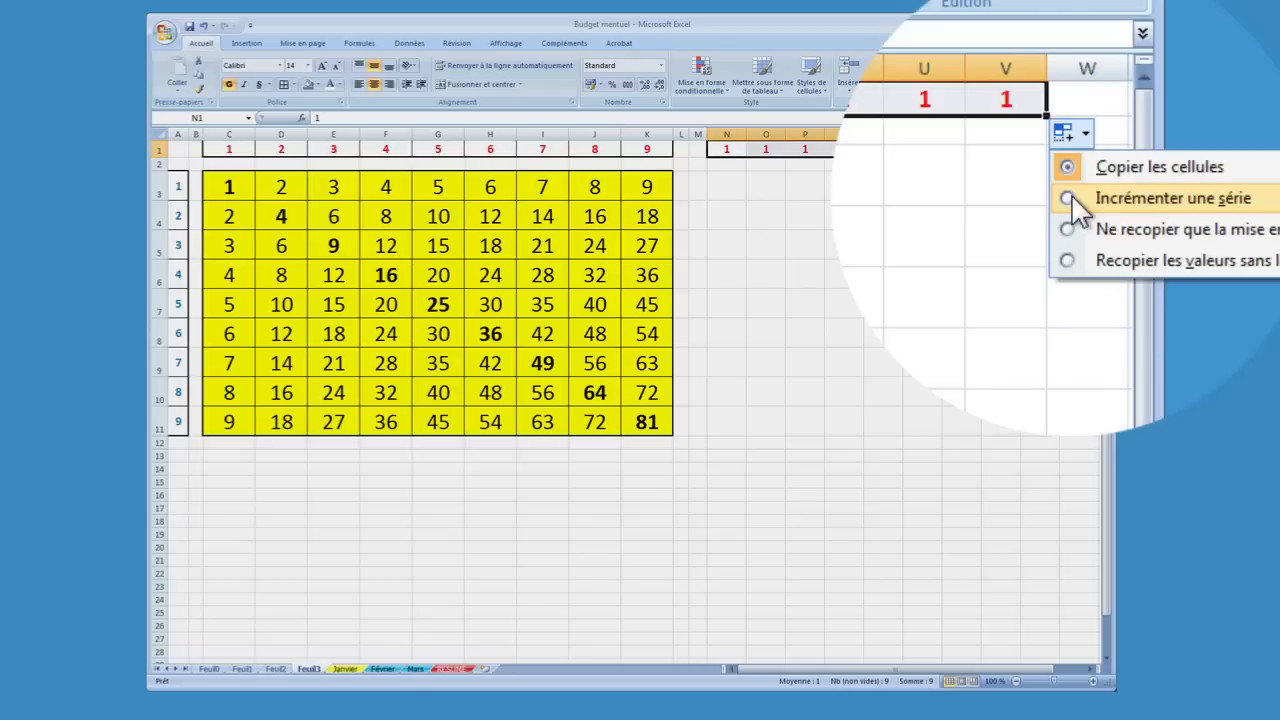
{"action": "left_click", "coordinate": [1071, 194]}
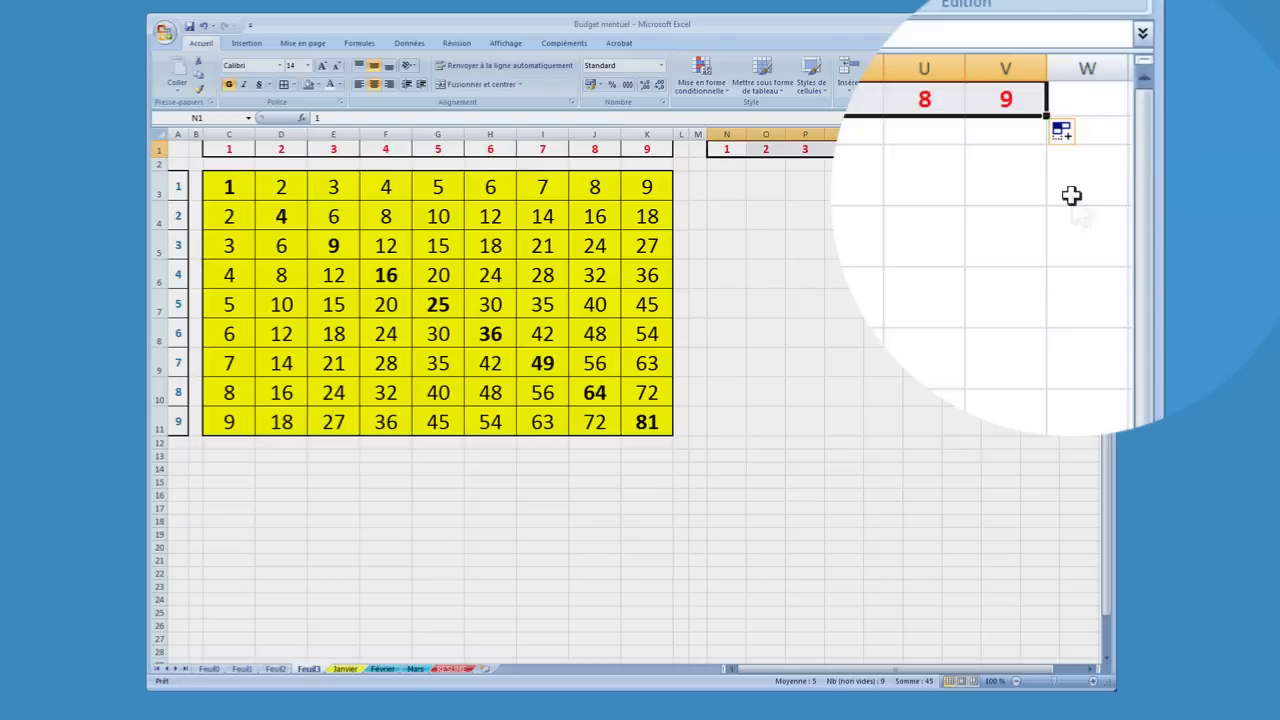
{"action": "left_click", "coordinate": [947, 212]}
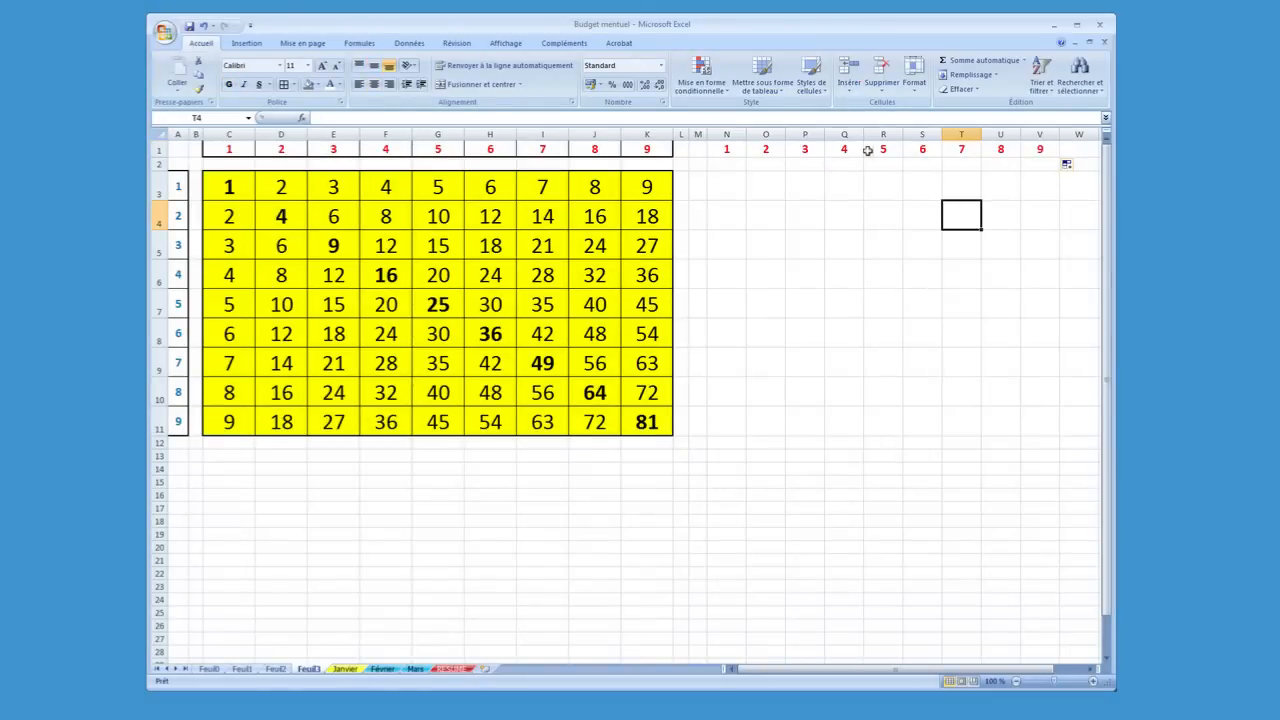
Enter 1 in cell M3 and apply the formatting of N1 to it with the format painter
{"action": "left_click", "coordinate": [697, 180]}
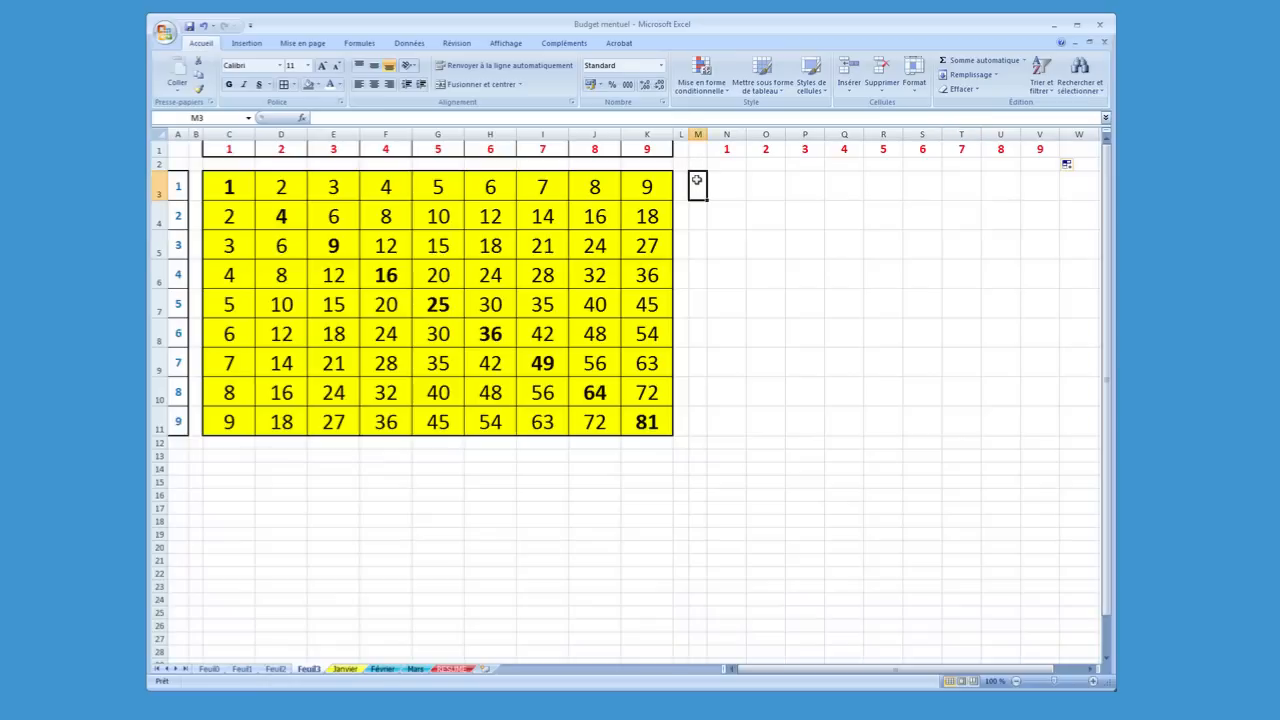
{"action": "type", "text": "1"}
{"action": "left_click", "coordinate": [718, 149]}
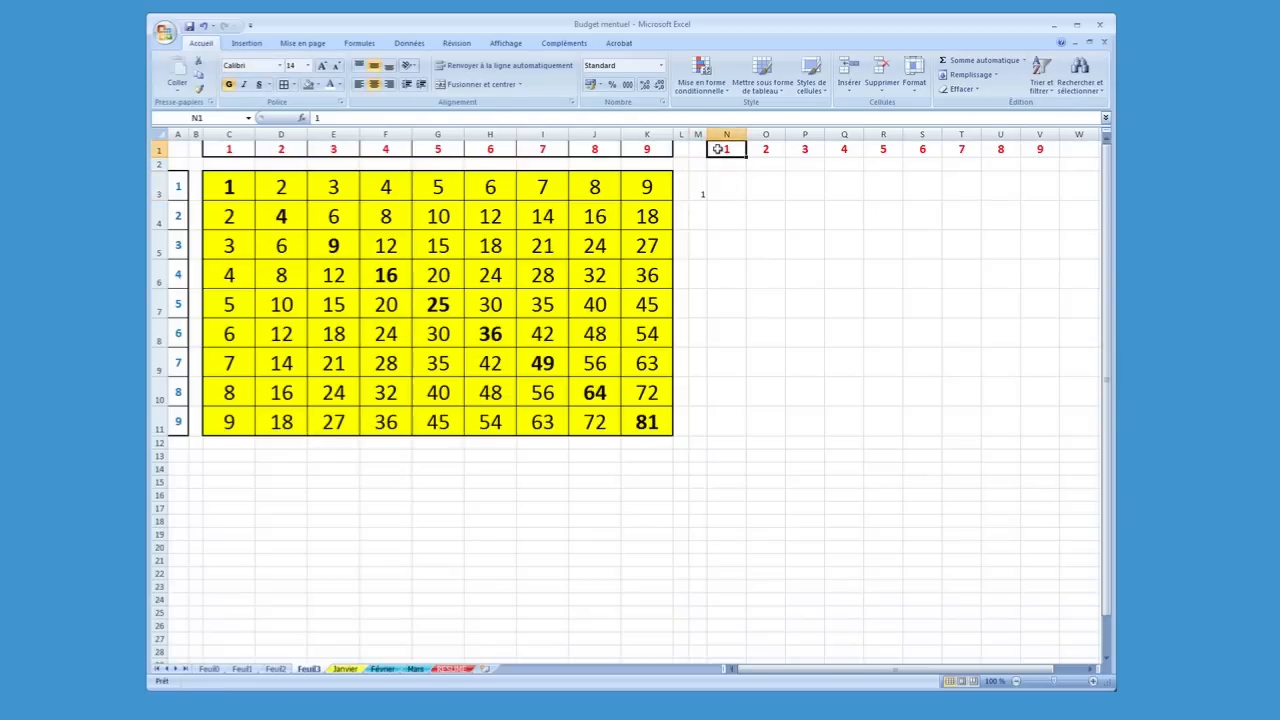
{"action": "left_click", "coordinate": [199, 92]}
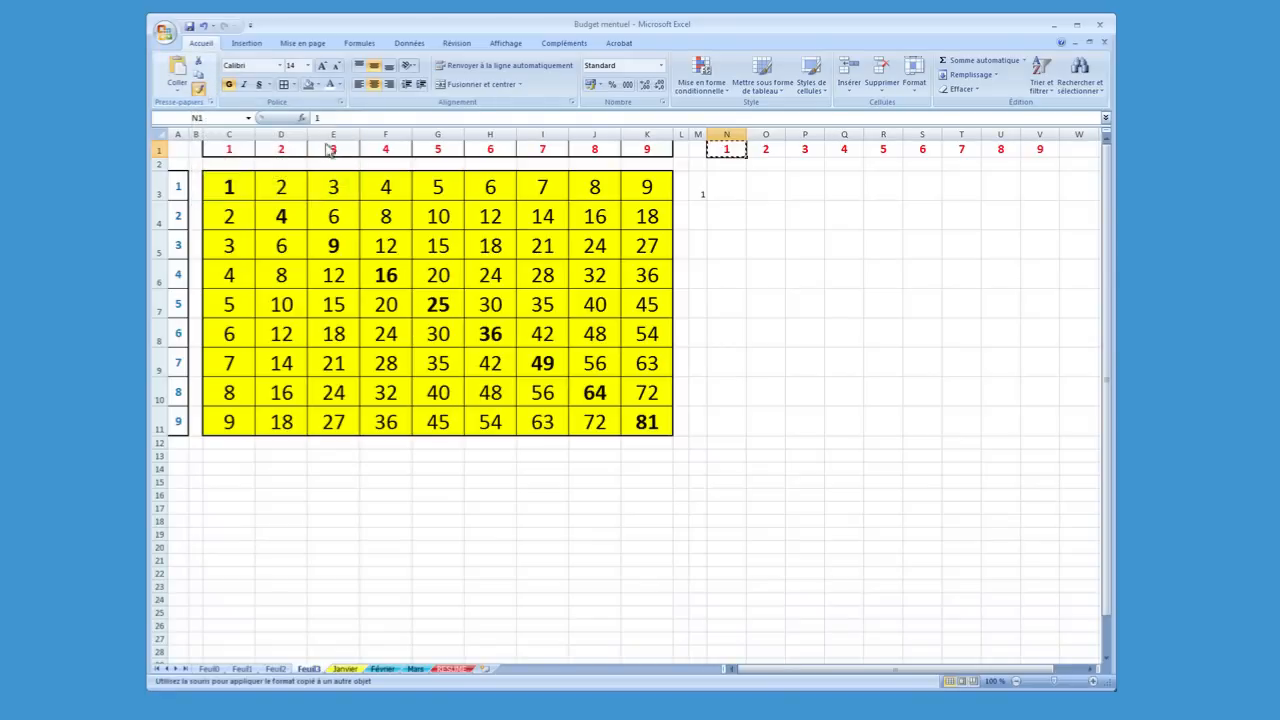
{"action": "left_click", "coordinate": [698, 188]}
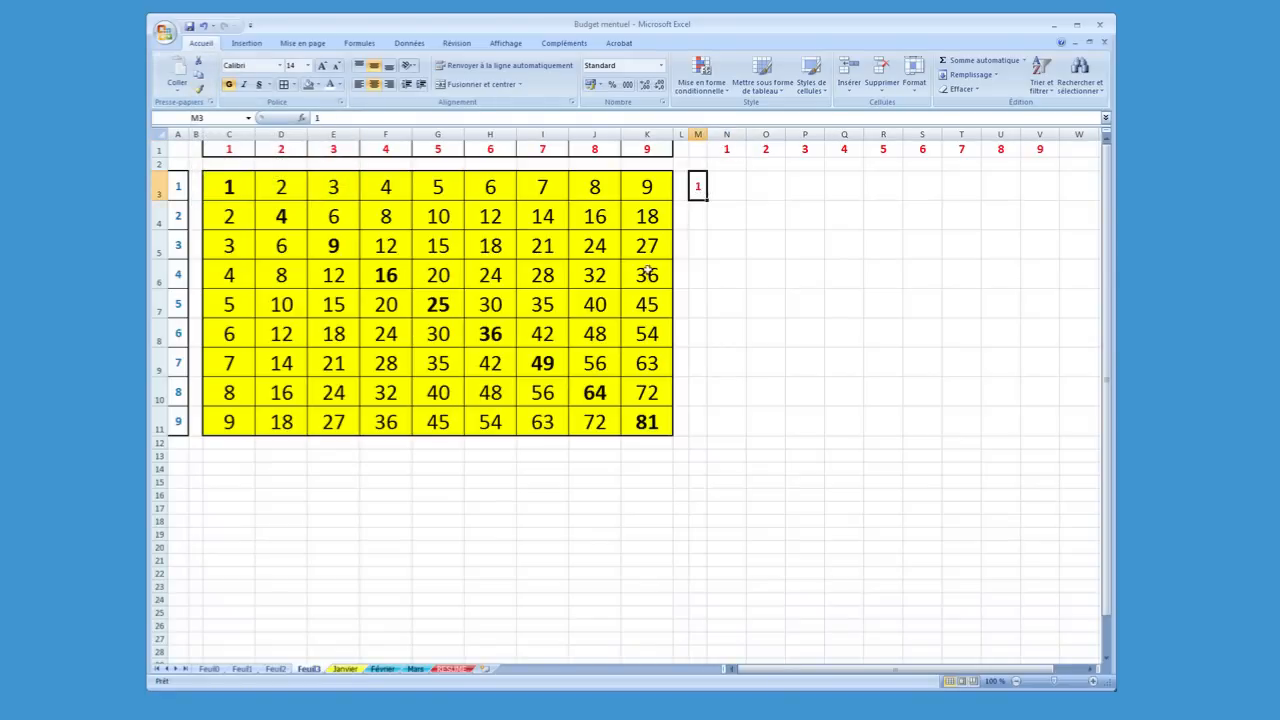
{"action": "left_click", "coordinate": [718, 222]}
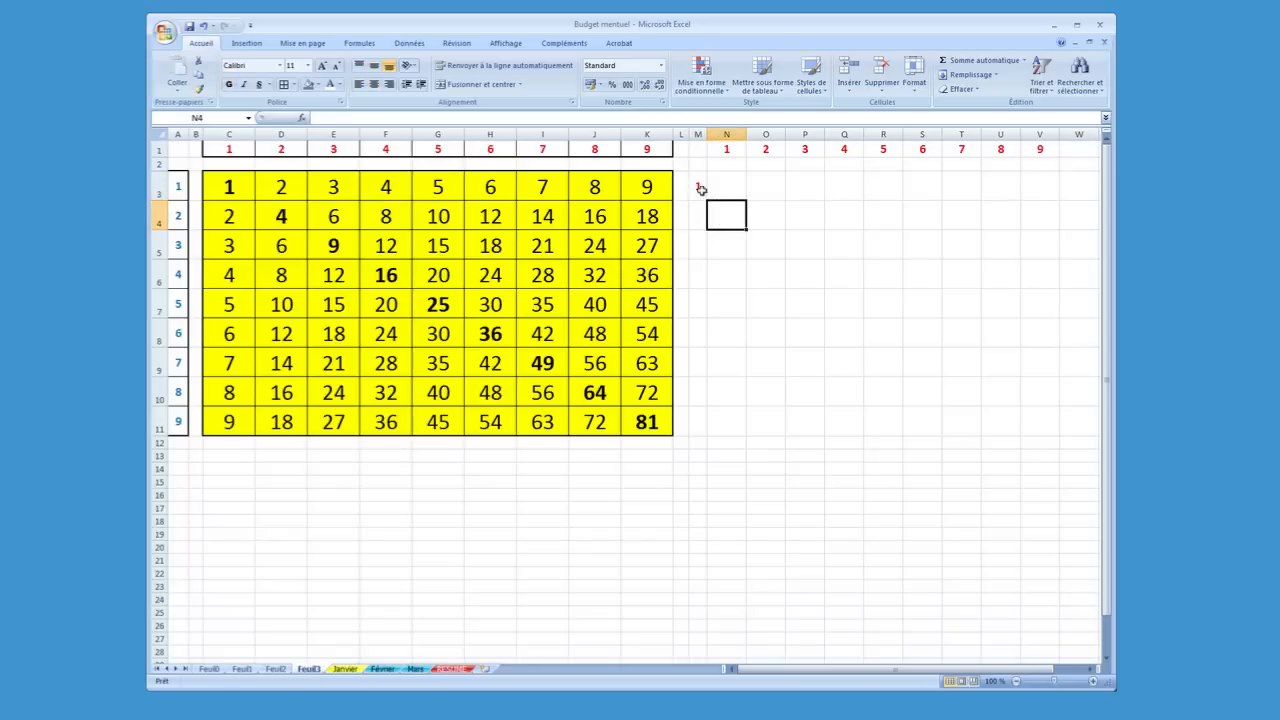
Fill M3 down to M22 and convert the copied cells to an incremented series from 1 to 20
{"action": "left_click", "coordinate": [700, 190]}
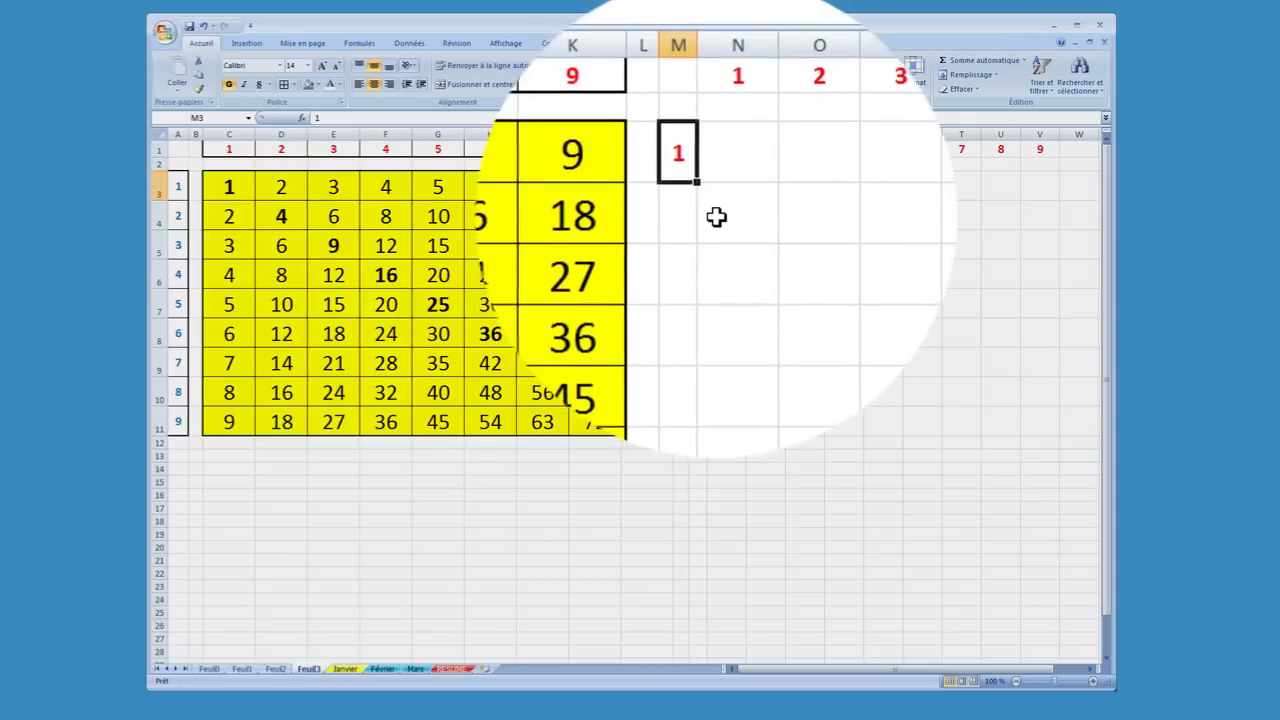
{"action": "left_click", "coordinate": [725, 187]}
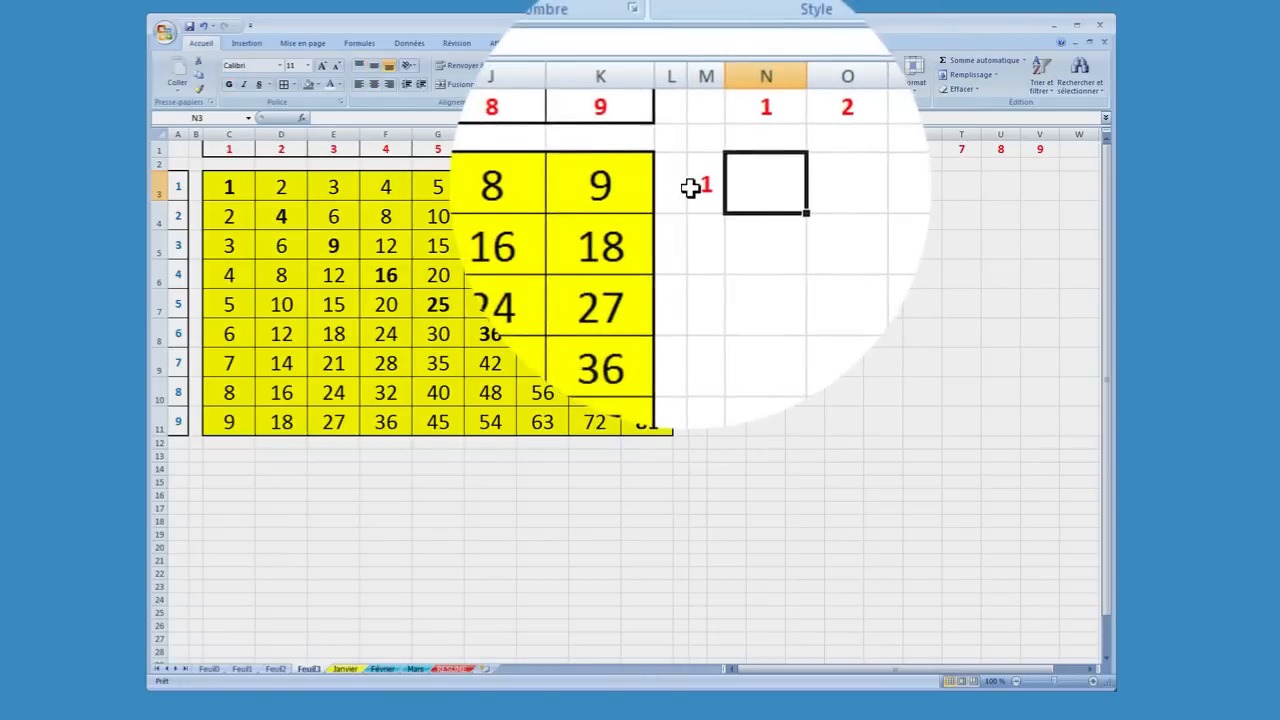
{"action": "left_click", "coordinate": [694, 185]}
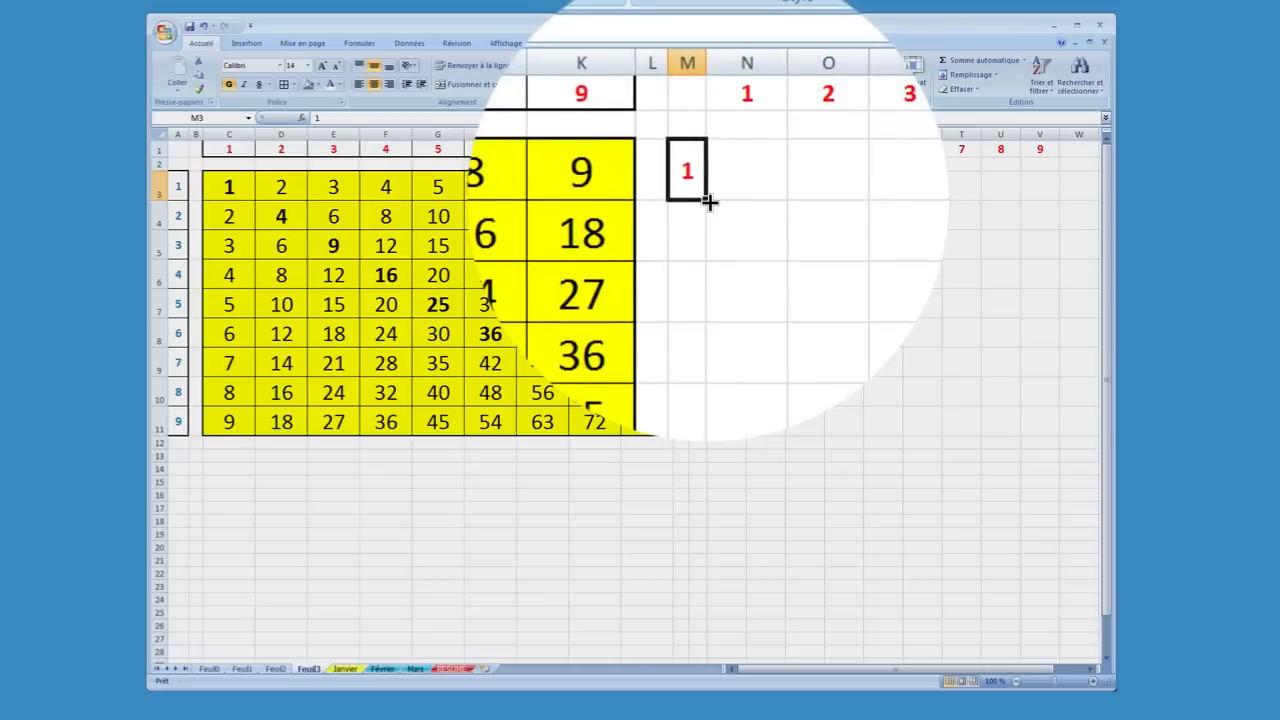
{"action": "left_click_drag", "start_coordinate": [709, 202], "coordinate": [669, 580]}
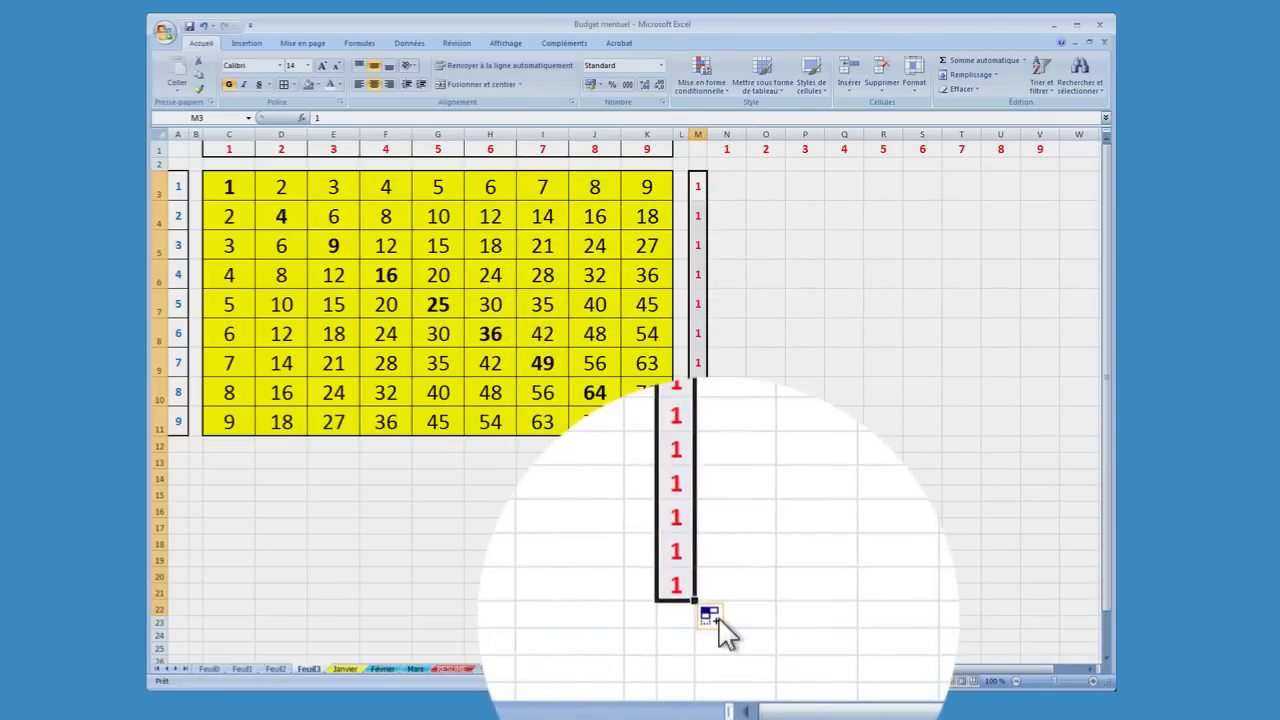
{"action": "left_click", "coordinate": [724, 615]}
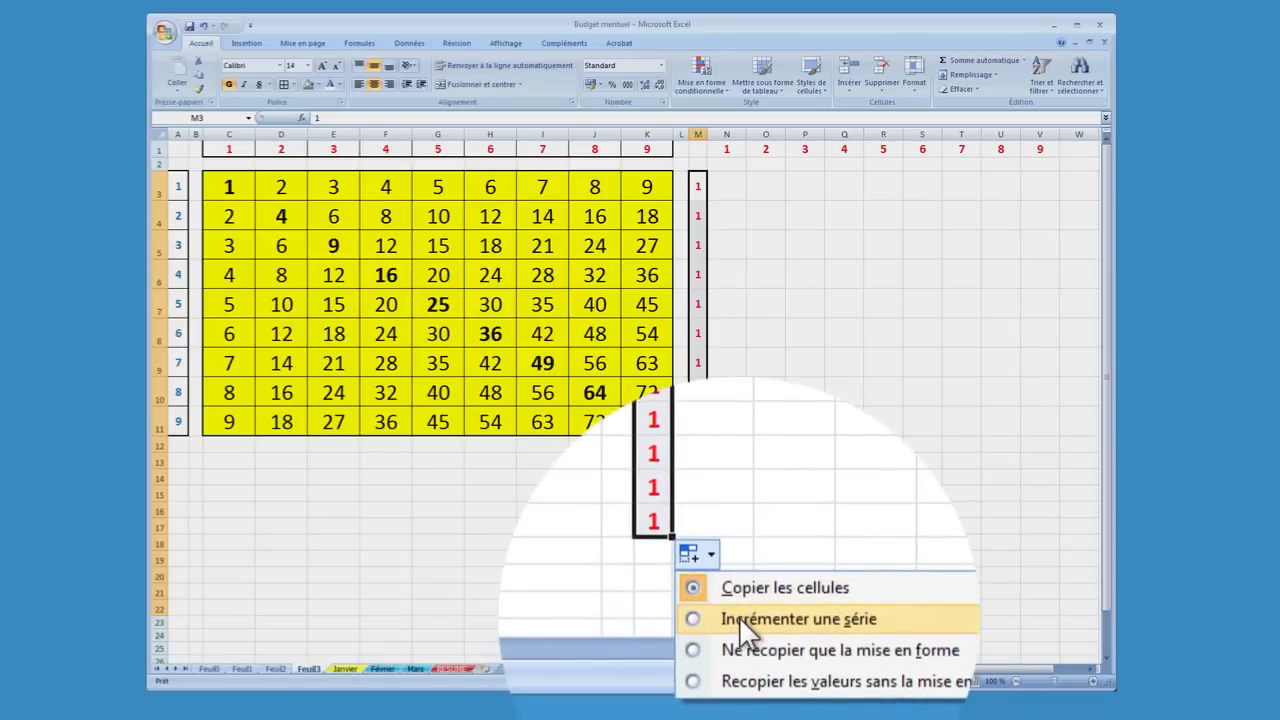
{"action": "left_click", "coordinate": [739, 616]}
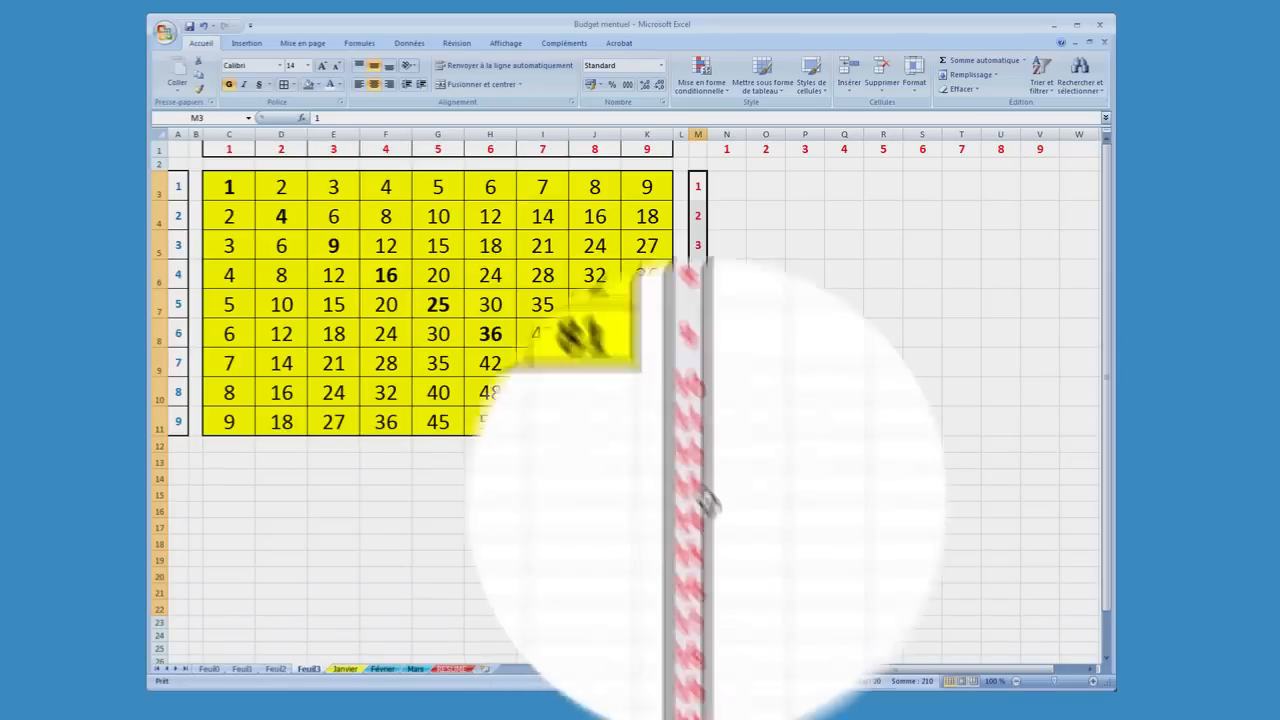
{"action": "left_click", "coordinate": [772, 426]}
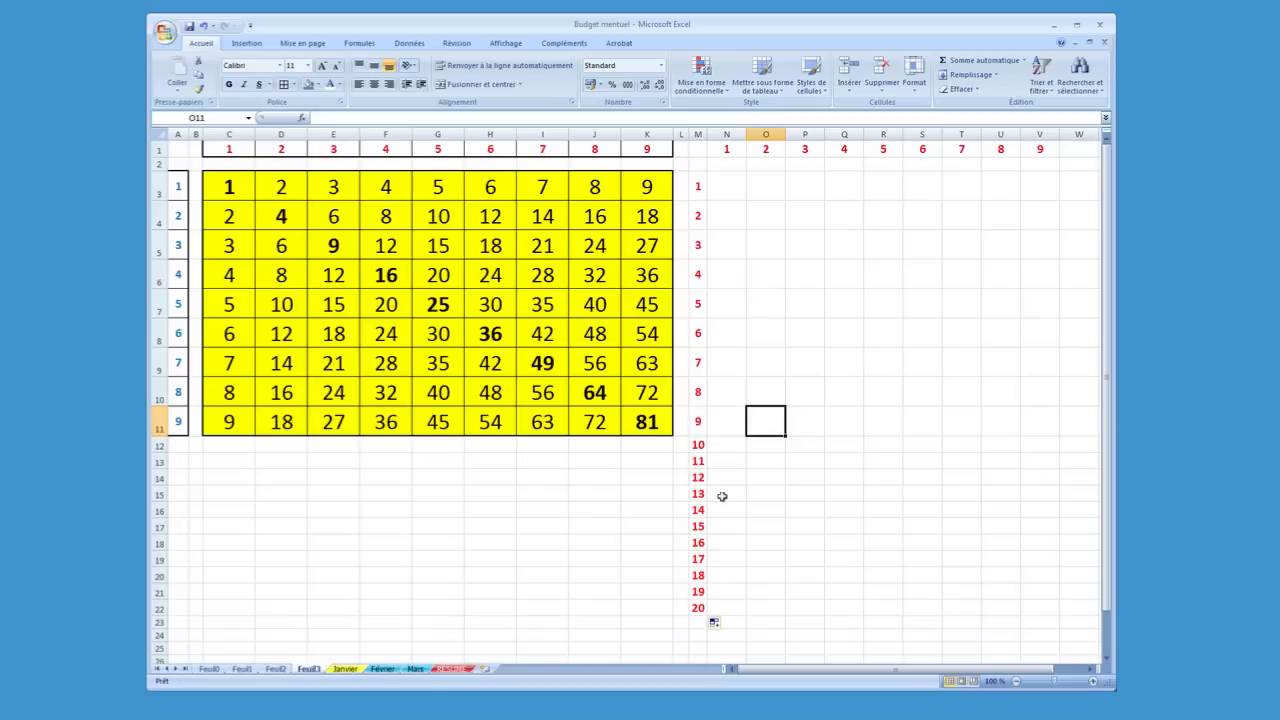
Clear the numbers 10 to 20 from M12 to M22 so the column header stops at 9
{"action": "left_click", "coordinate": [697, 447]}
{"action": "left_click_drag", "start_coordinate": [697, 449], "coordinate": [698, 603]}
{"action": "key", "text": "Delete"}
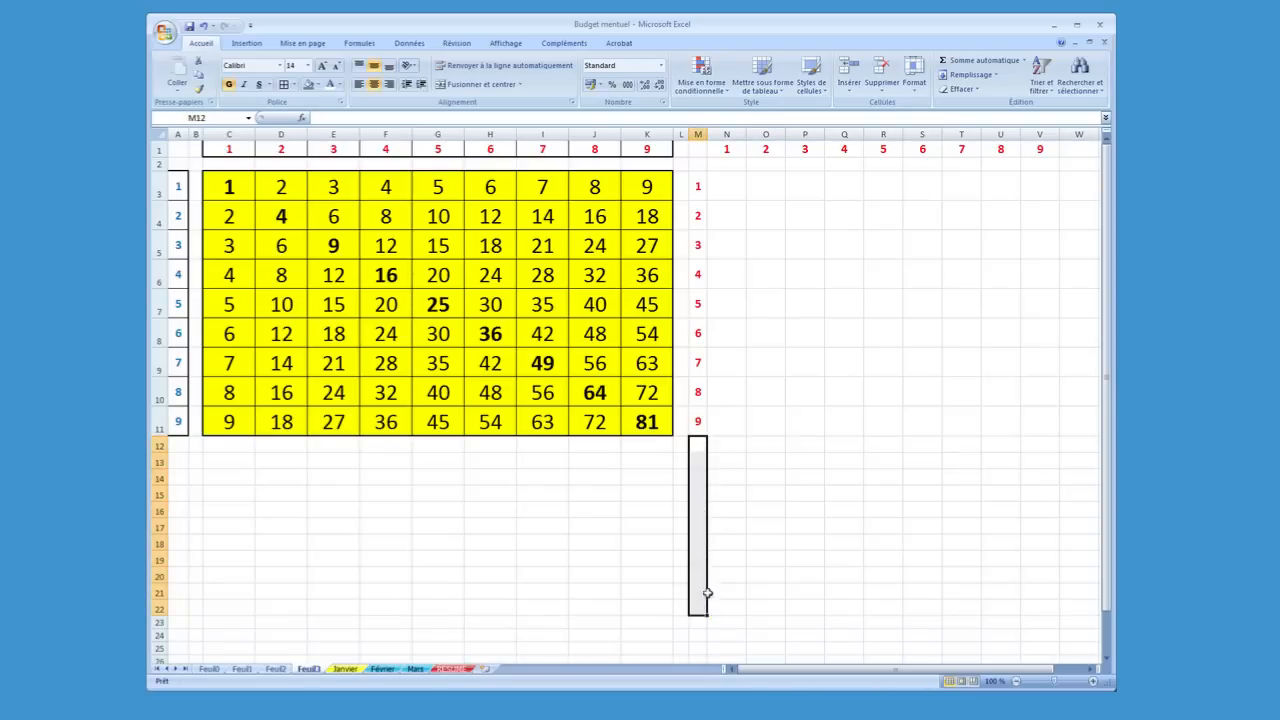
{"action": "left_click", "coordinate": [718, 507]}
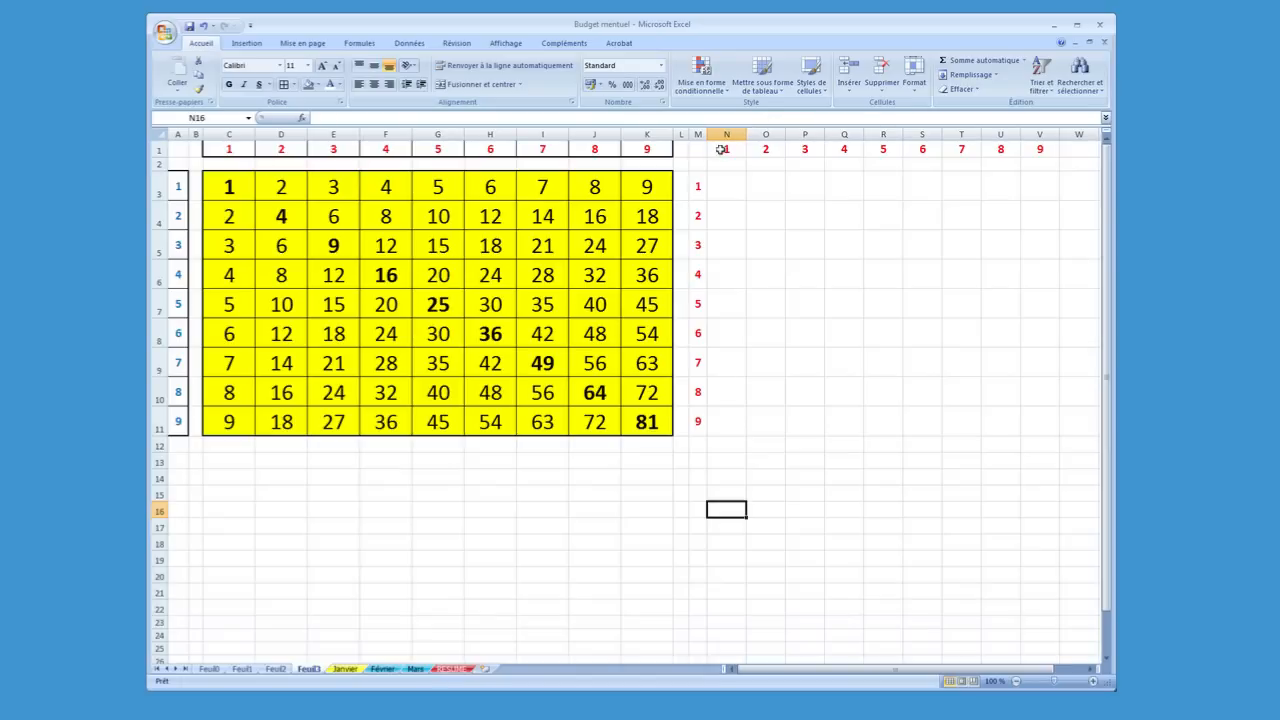
Apply cell borders to the header numbers in N1 to V1 and in M3 to M11
{"action": "left_click_drag", "start_coordinate": [724, 152], "coordinate": [1036, 152]}
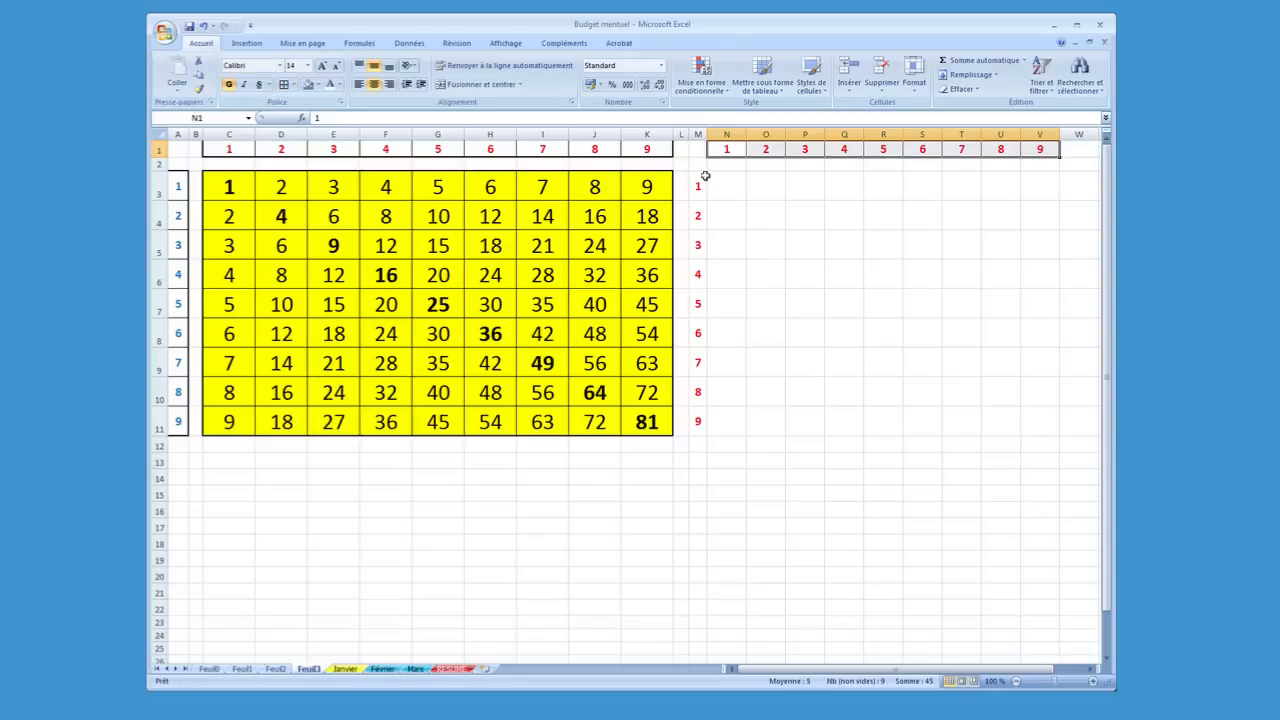
{"action": "left_click_drag", "start_coordinate": [700, 180], "coordinate": [700, 425]}
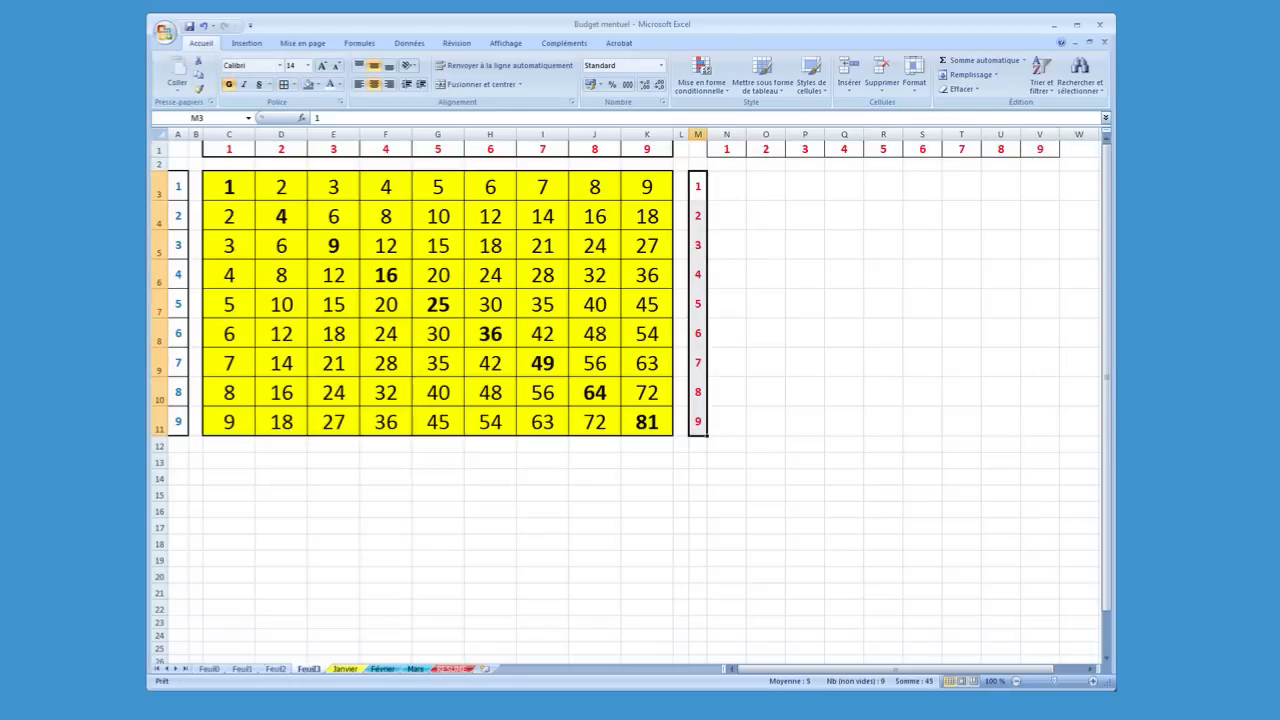
{"action": "left_click", "coordinate": [286, 85]}
{"action": "left_click", "coordinate": [950, 540]}
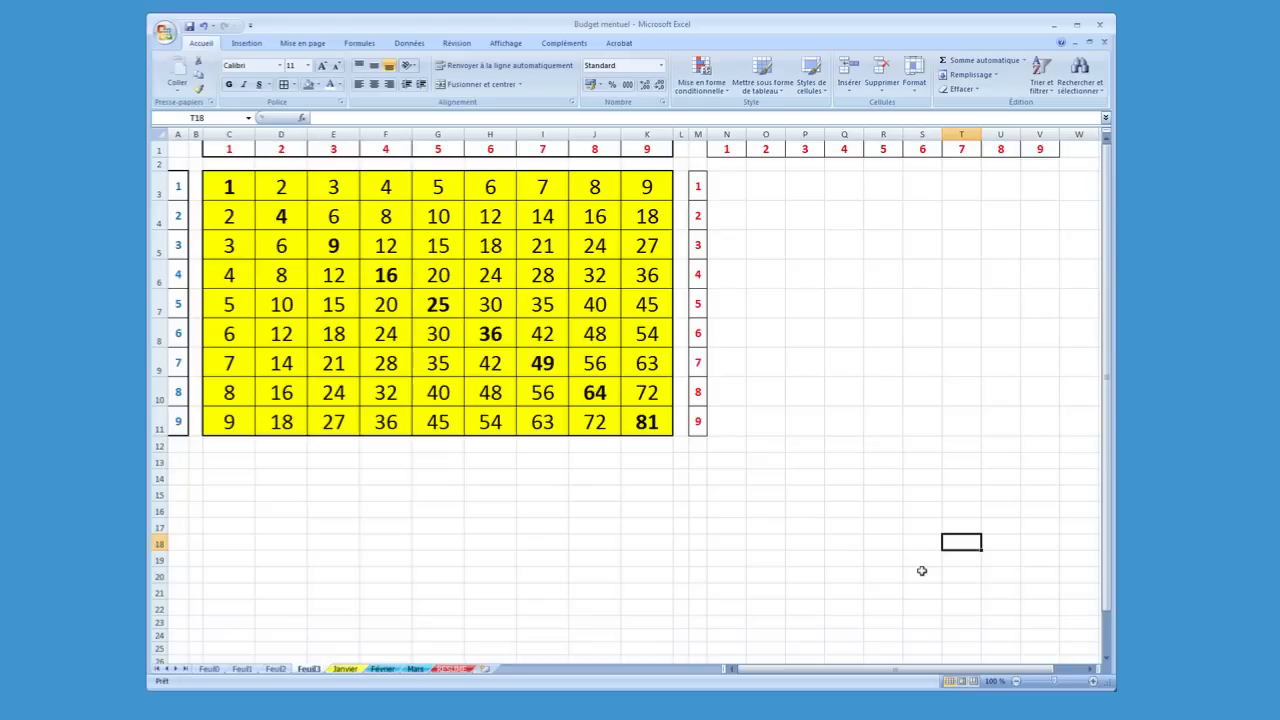
Enter 22 in O3, fill it down to O18 and convert the copied cells to an incremented series
{"action": "left_click", "coordinate": [773, 185]}
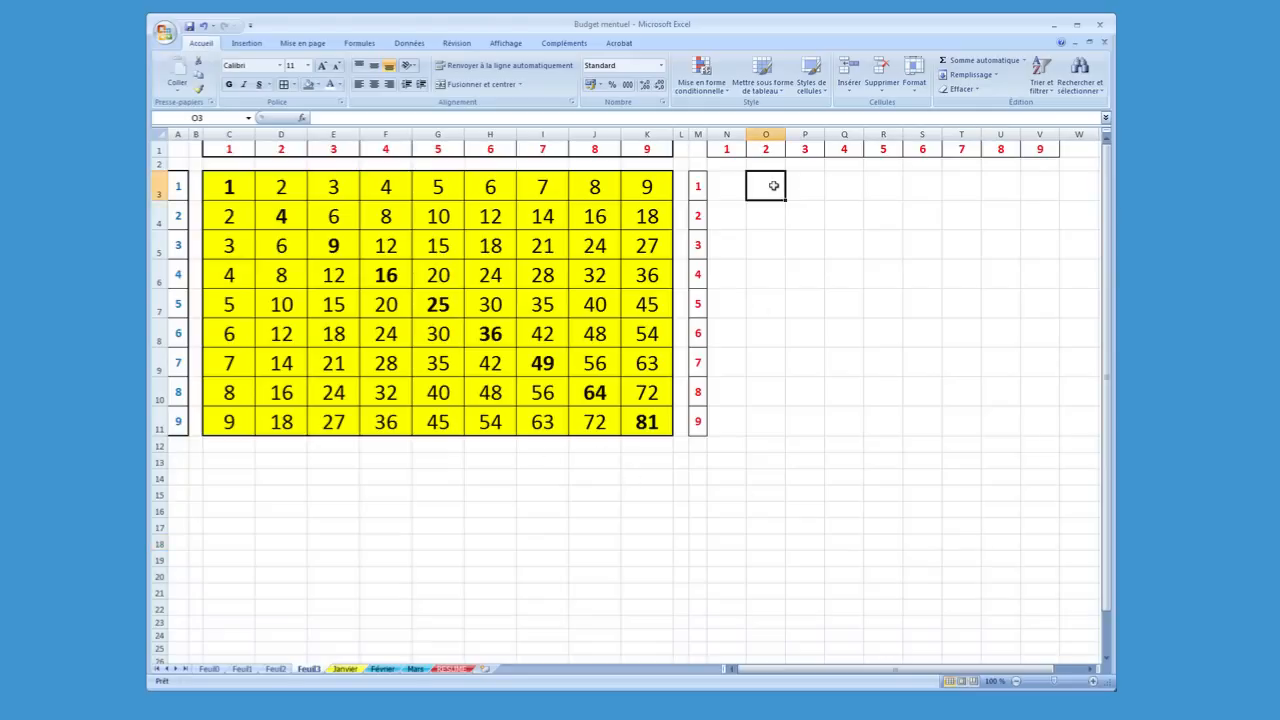
{"action": "type", "text": "22"}
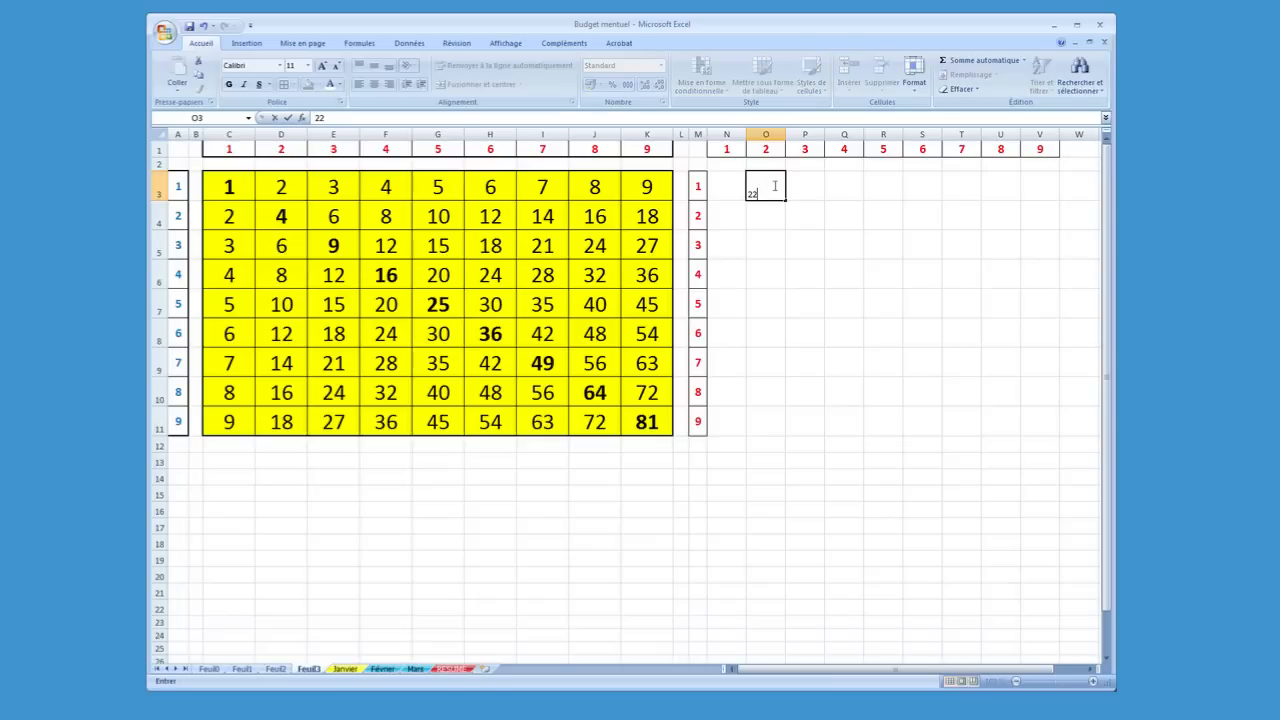
{"action": "key", "text": "Return"}
{"action": "left_click", "coordinate": [773, 185]}
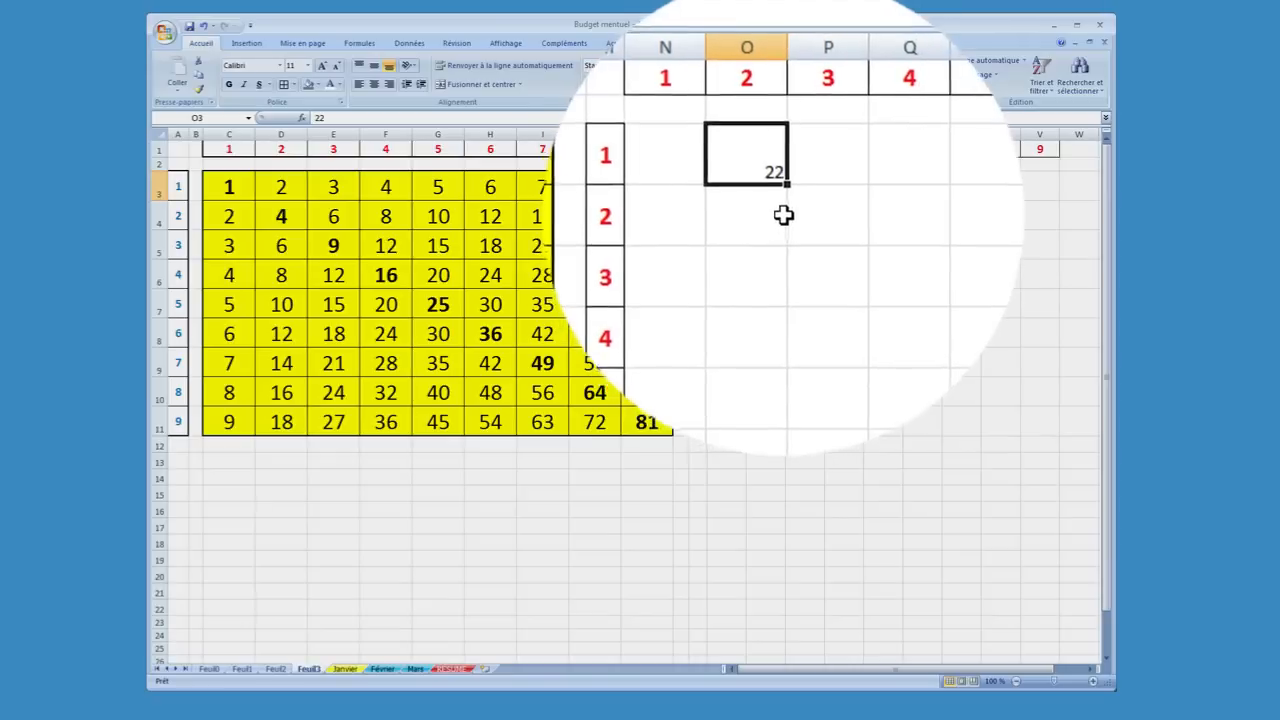
{"action": "left_click_drag", "start_coordinate": [786, 201], "coordinate": [777, 537]}
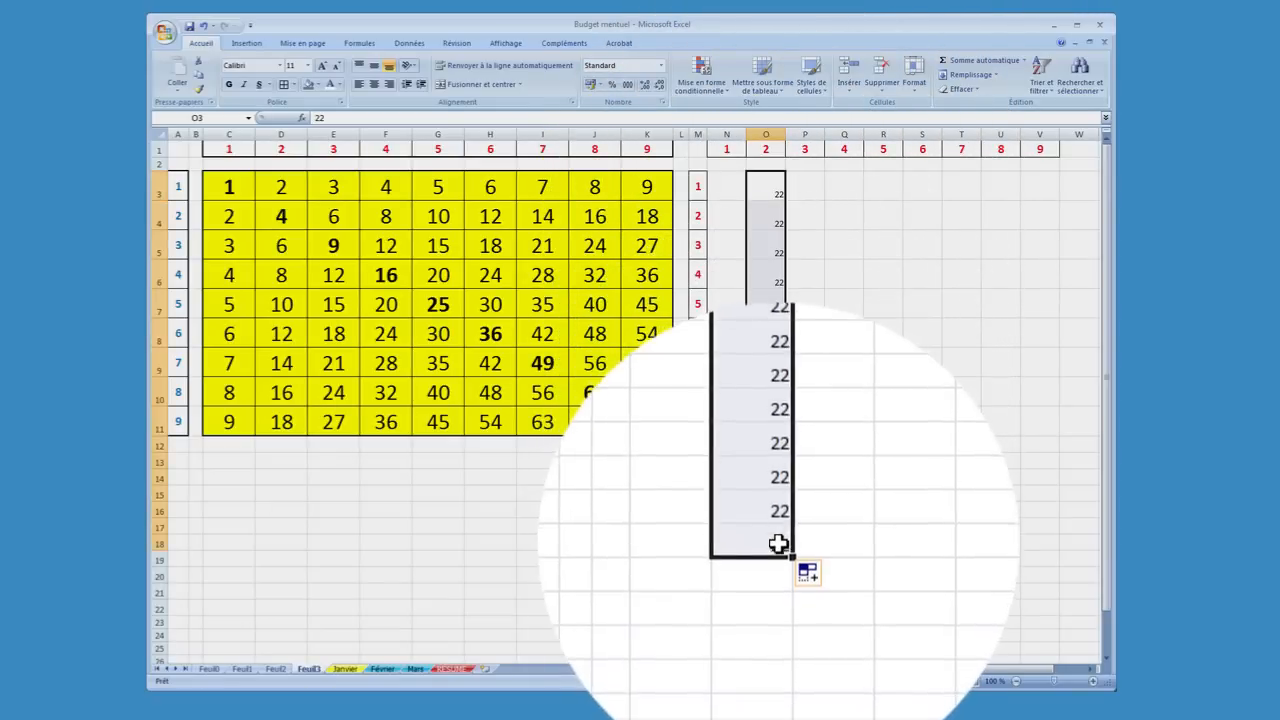
{"action": "left_click", "coordinate": [793, 560]}
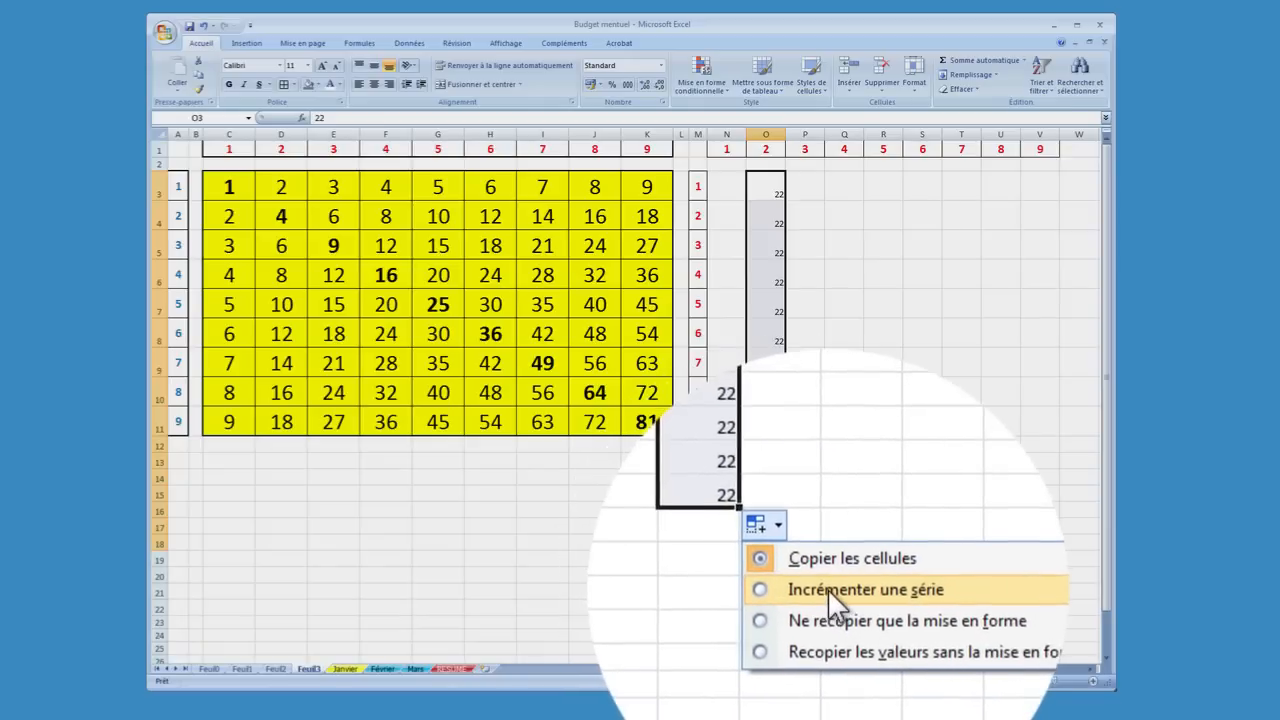
{"action": "left_click", "coordinate": [828, 589]}
Clear the trial number series from O3 to O18
{"action": "left_click", "coordinate": [780, 233]}
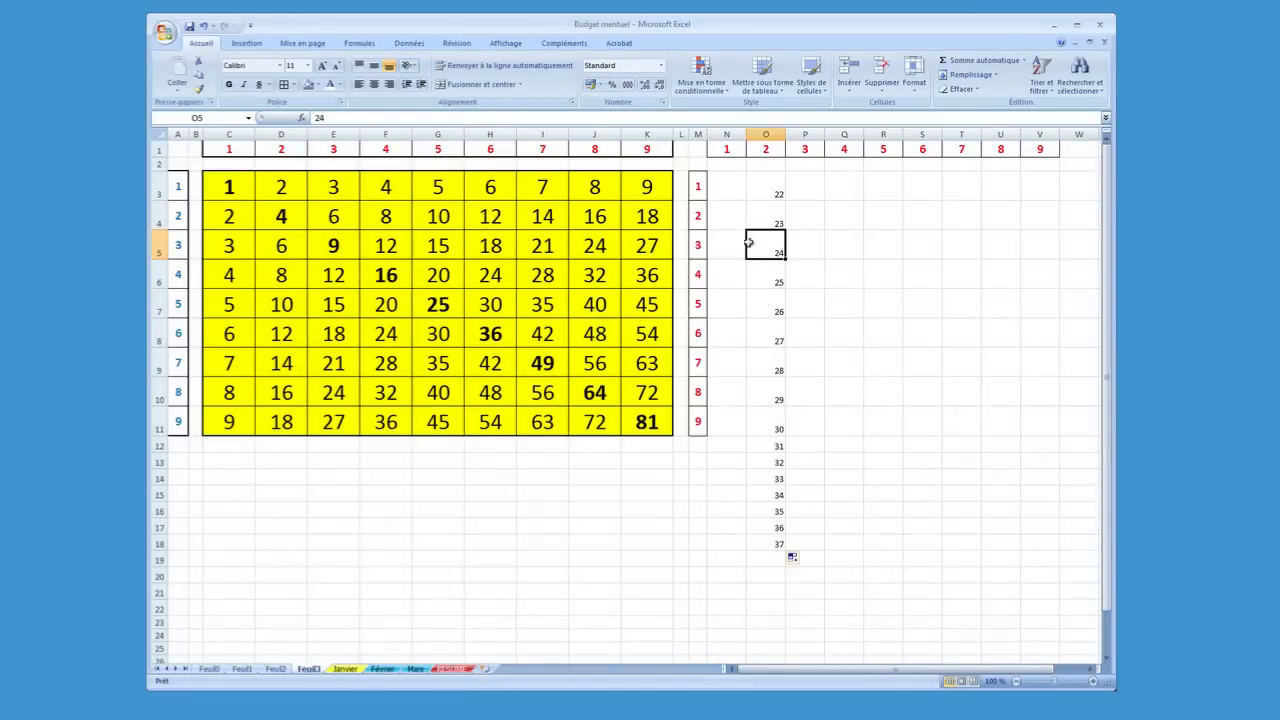
{"action": "left_click_drag", "start_coordinate": [750, 184], "coordinate": [754, 538]}
{"action": "key", "text": "Delete"}
{"action": "left_click", "coordinate": [731, 213]}
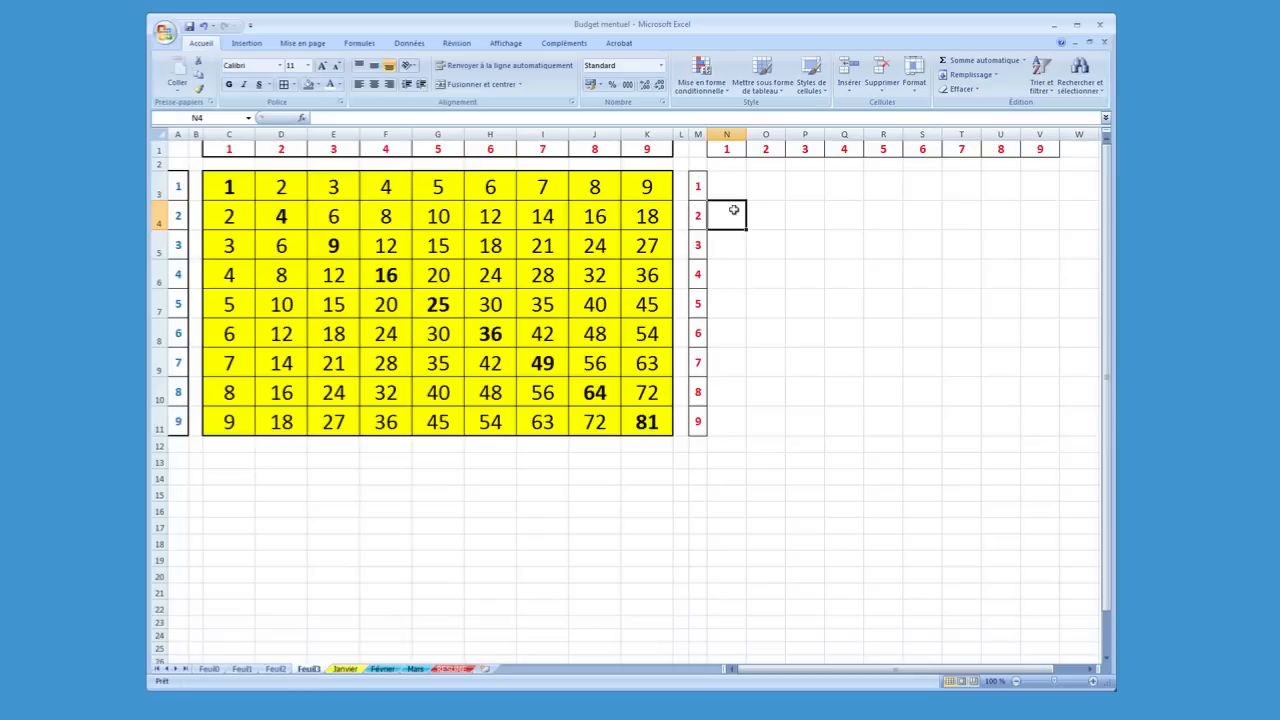
{"action": "left_click", "coordinate": [773, 234]}
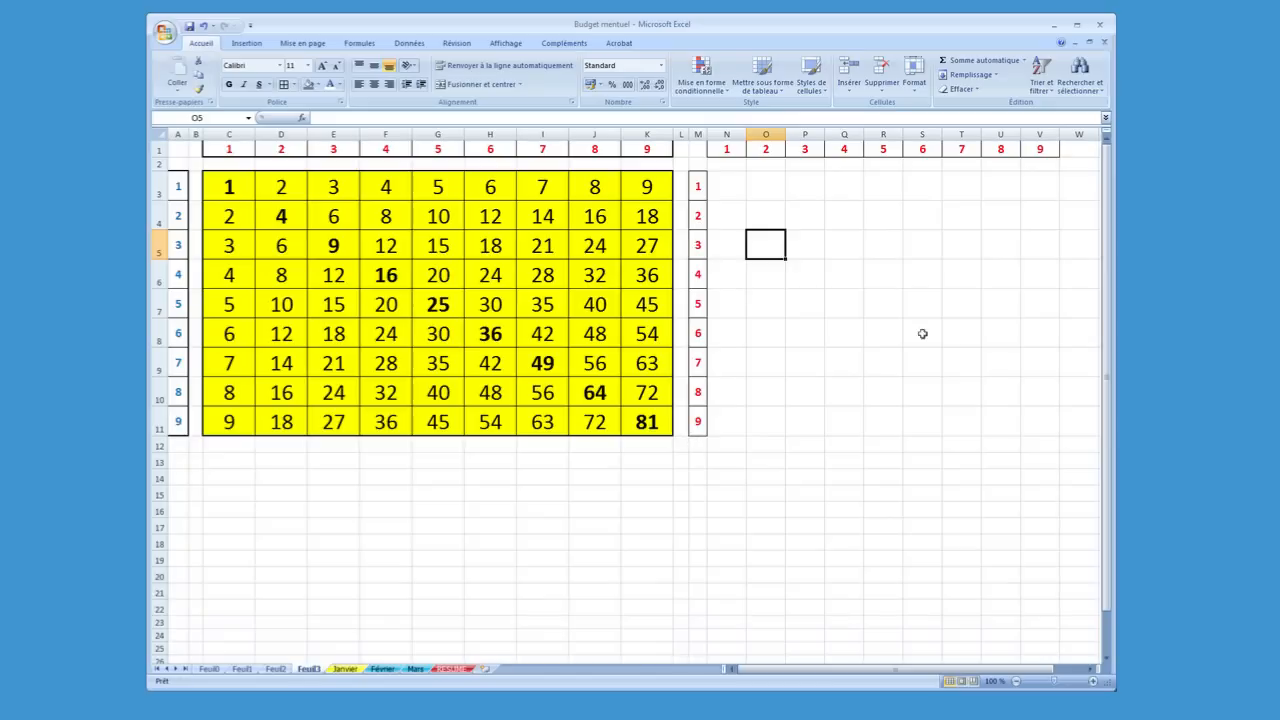
{"action": "left_click", "coordinate": [798, 210]}
{"action": "left_click", "coordinate": [750, 190]}
Enter the formula =N1*1 in N3, picking N1 as the cell reference
{"action": "left_click", "coordinate": [731, 186]}
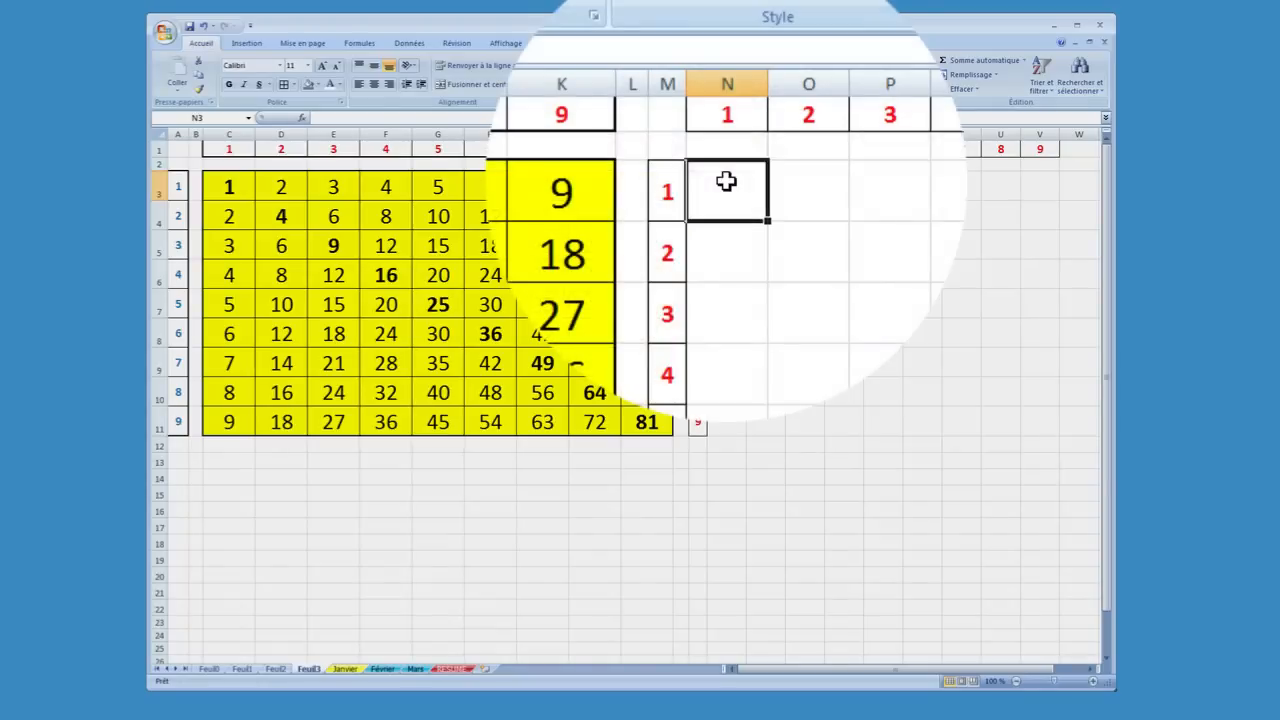
{"action": "type", "text": "="}
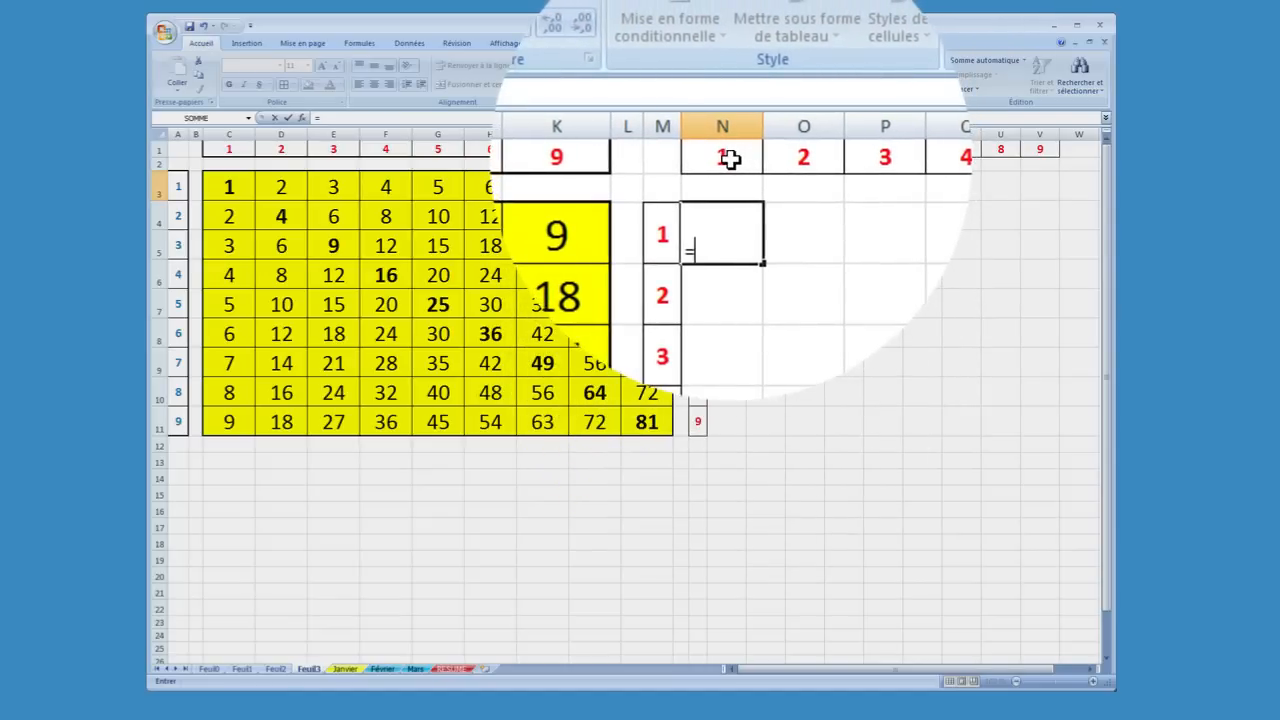
{"action": "left_click", "coordinate": [730, 160]}
{"action": "type", "text": "*1"}
{"action": "key", "text": "Return"}
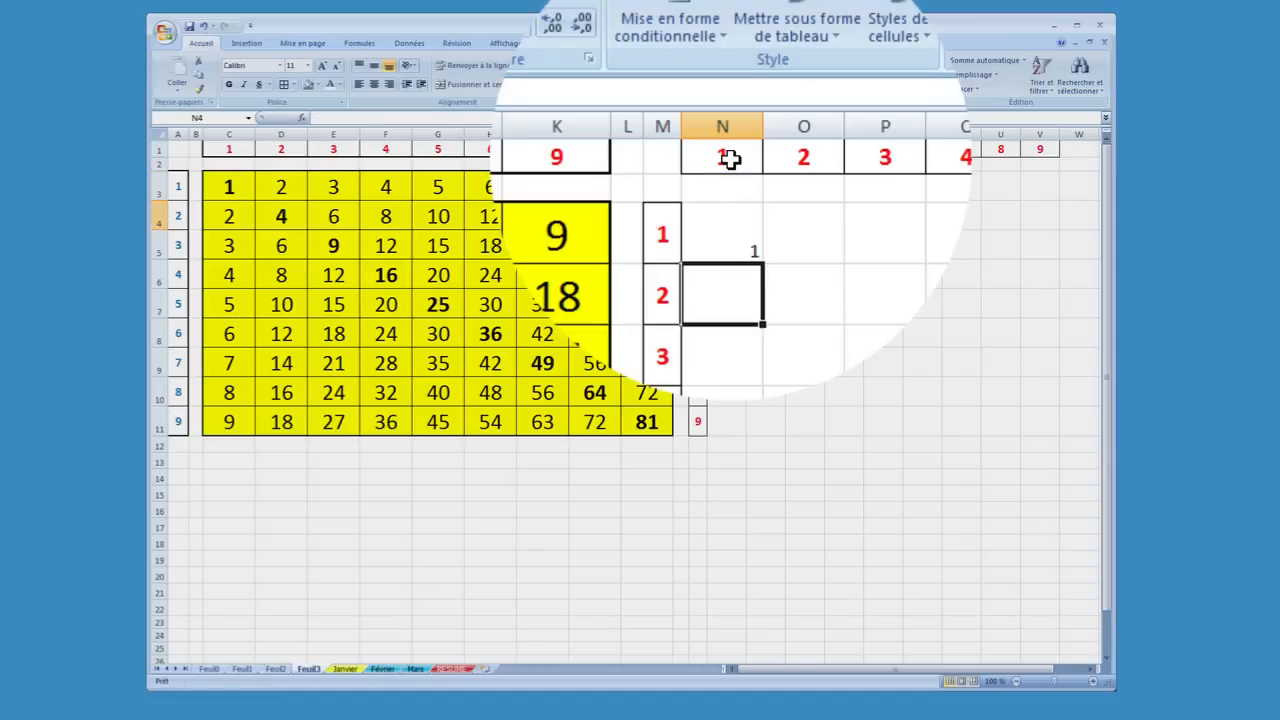
Fill the formula in N3 across the row to V3
{"action": "left_click", "coordinate": [740, 189]}
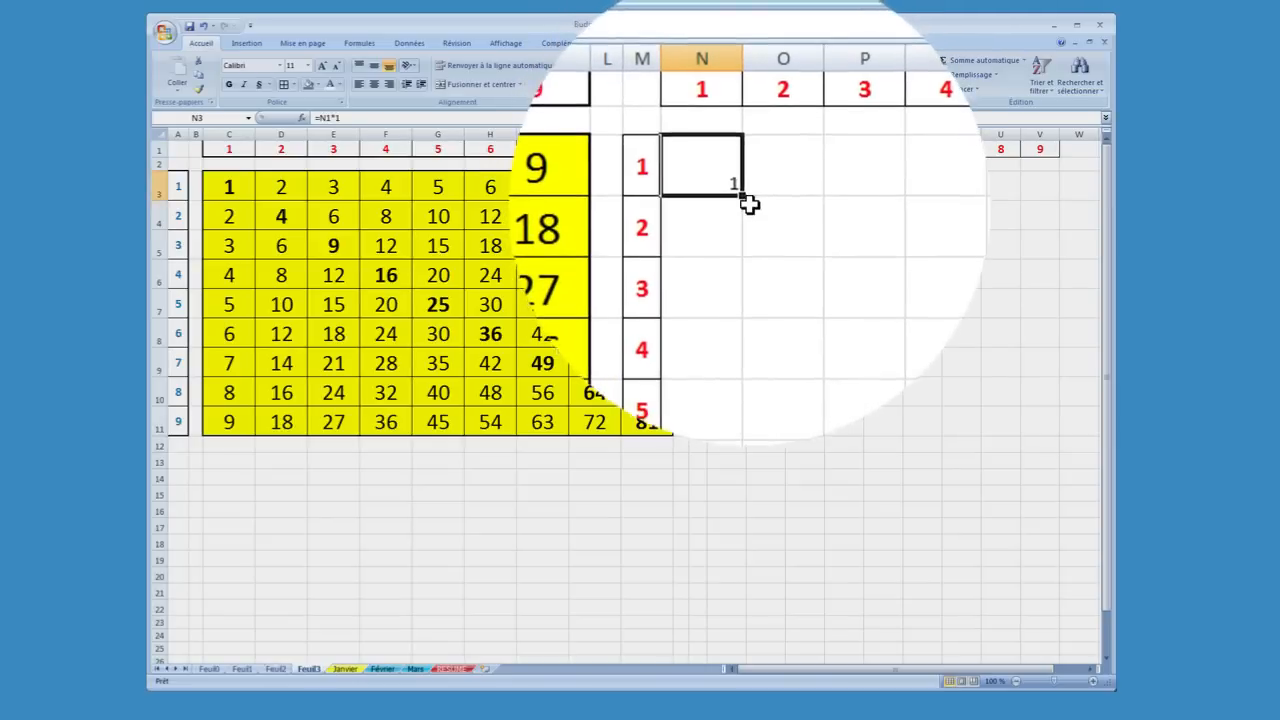
{"action": "left_click_drag", "start_coordinate": [748, 201], "coordinate": [747, 204]}
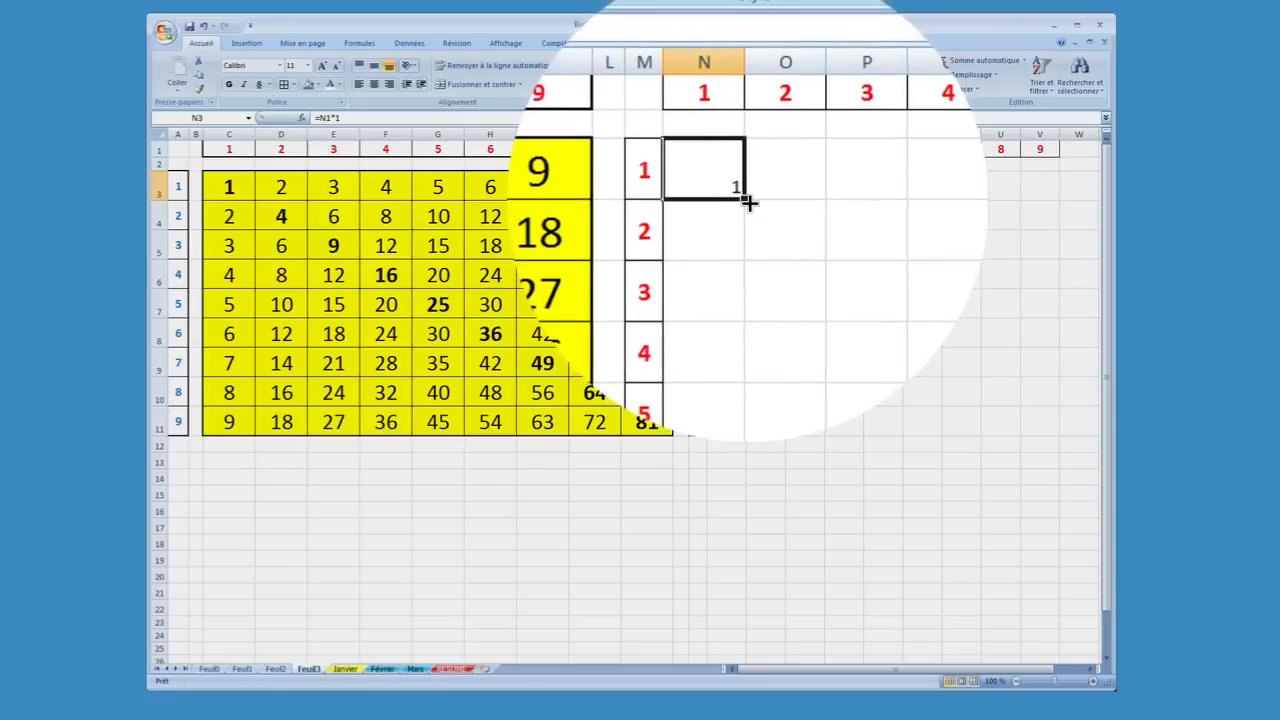
{"action": "left_click_drag", "start_coordinate": [748, 201], "coordinate": [1042, 187]}
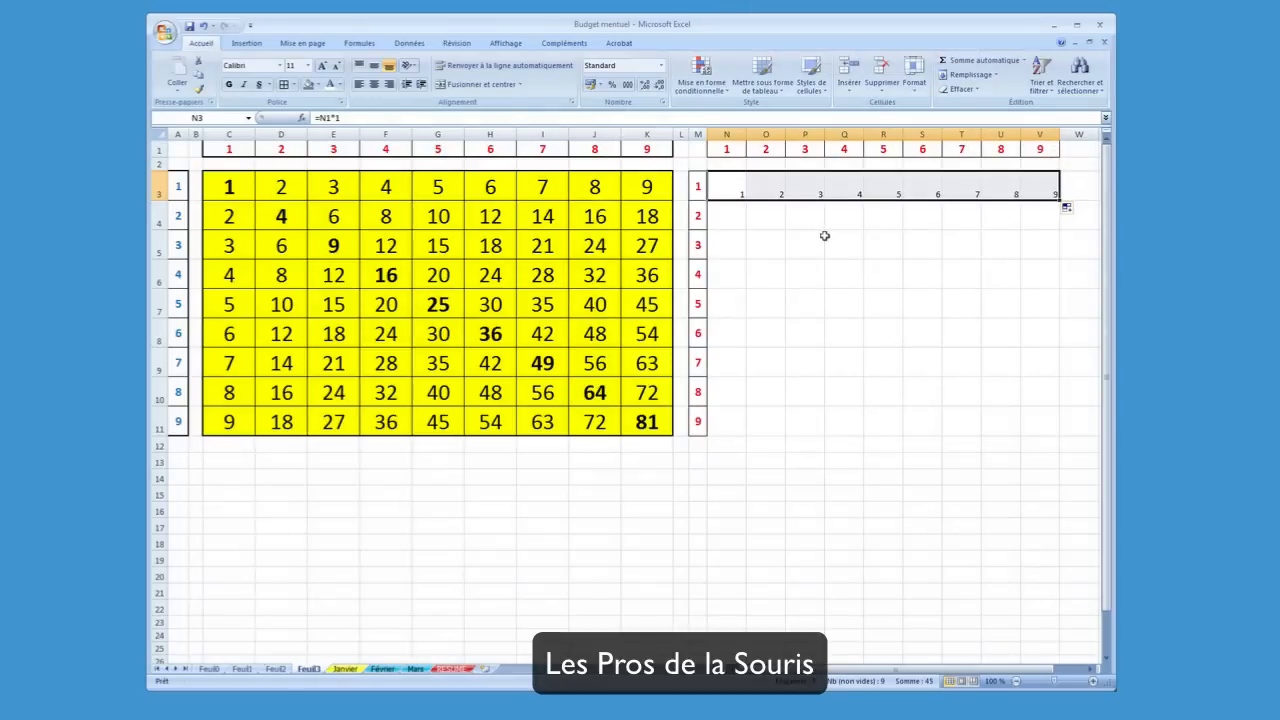
{"action": "left_click", "coordinate": [748, 214]}
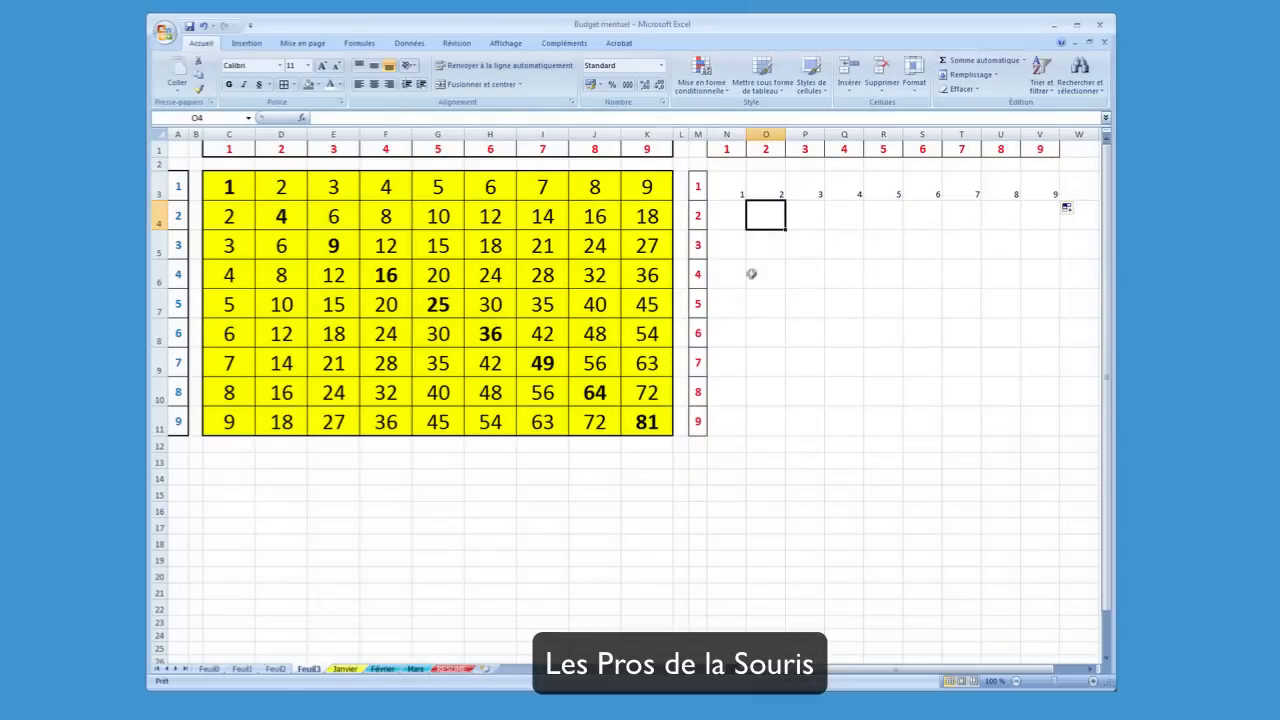
{"action": "left_click", "coordinate": [818, 197]}
{"action": "left_click", "coordinate": [866, 250]}
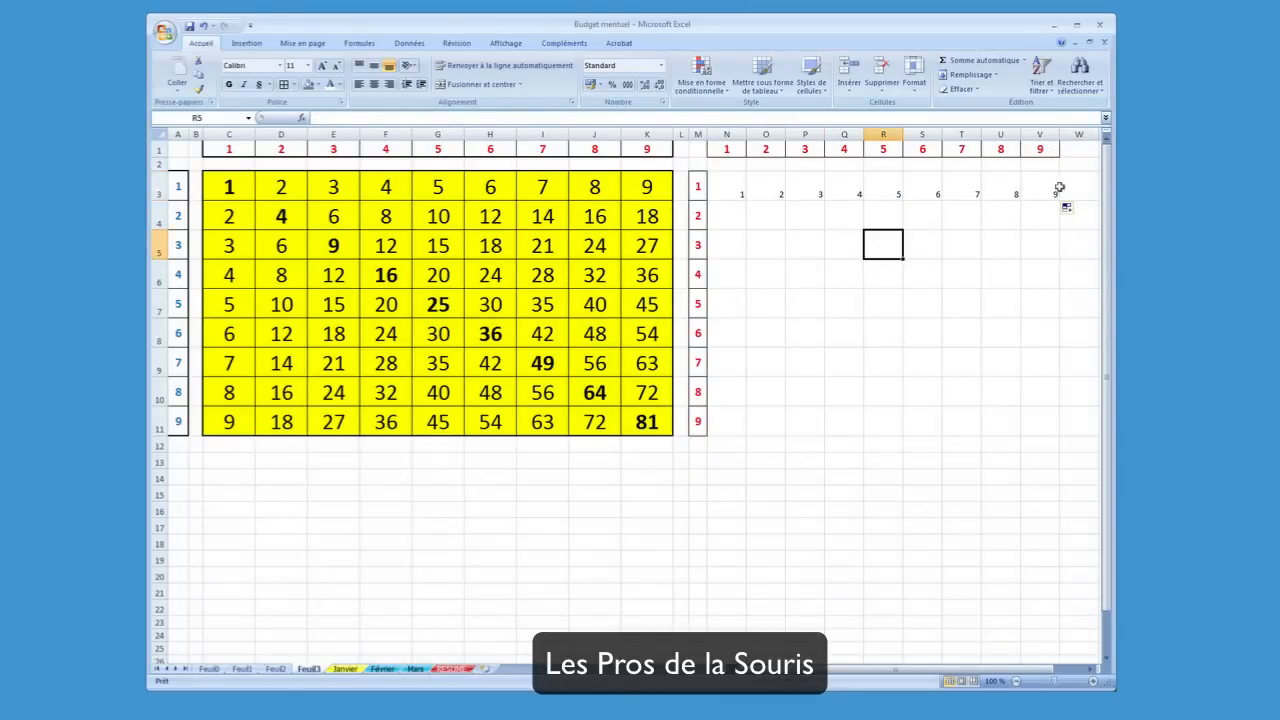
{"action": "left_click", "coordinate": [857, 326]}
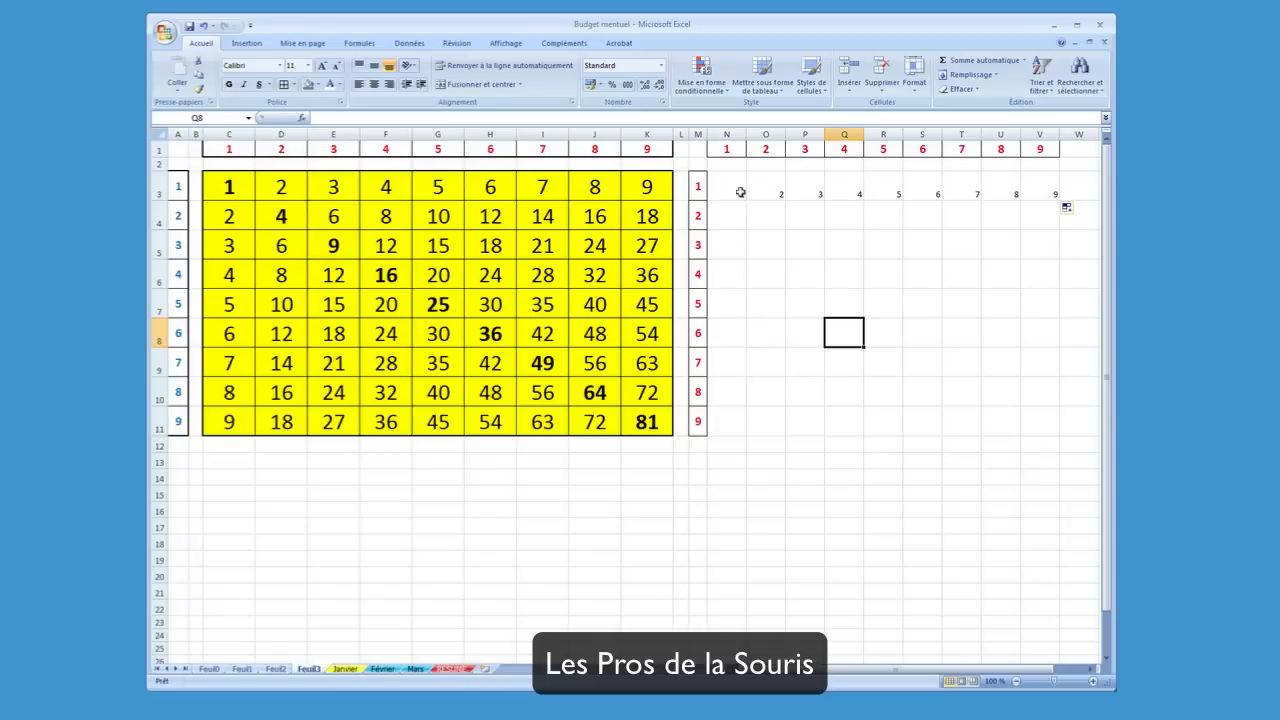
Center N3 to V3 vertically and horizontally, and make the text bold at font size 18
{"action": "left_click_drag", "start_coordinate": [740, 192], "coordinate": [1055, 194]}
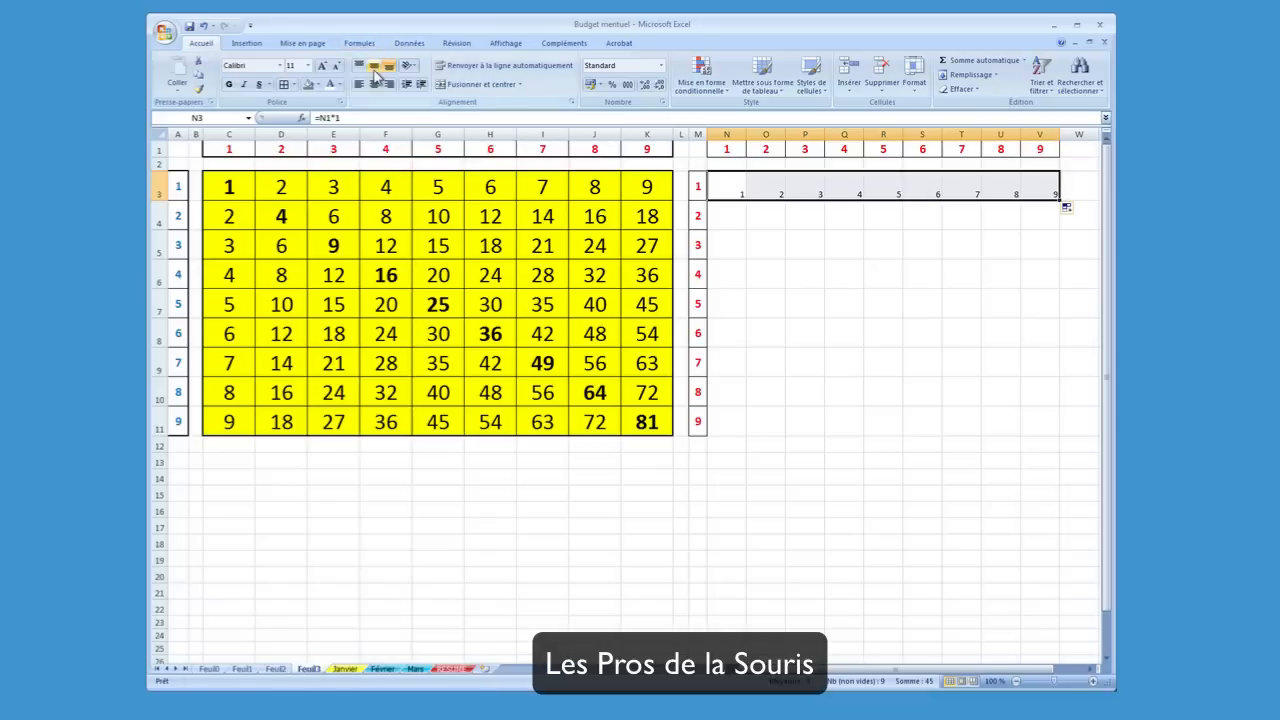
{"action": "left_click", "coordinate": [374, 67]}
{"action": "left_click", "coordinate": [375, 85]}
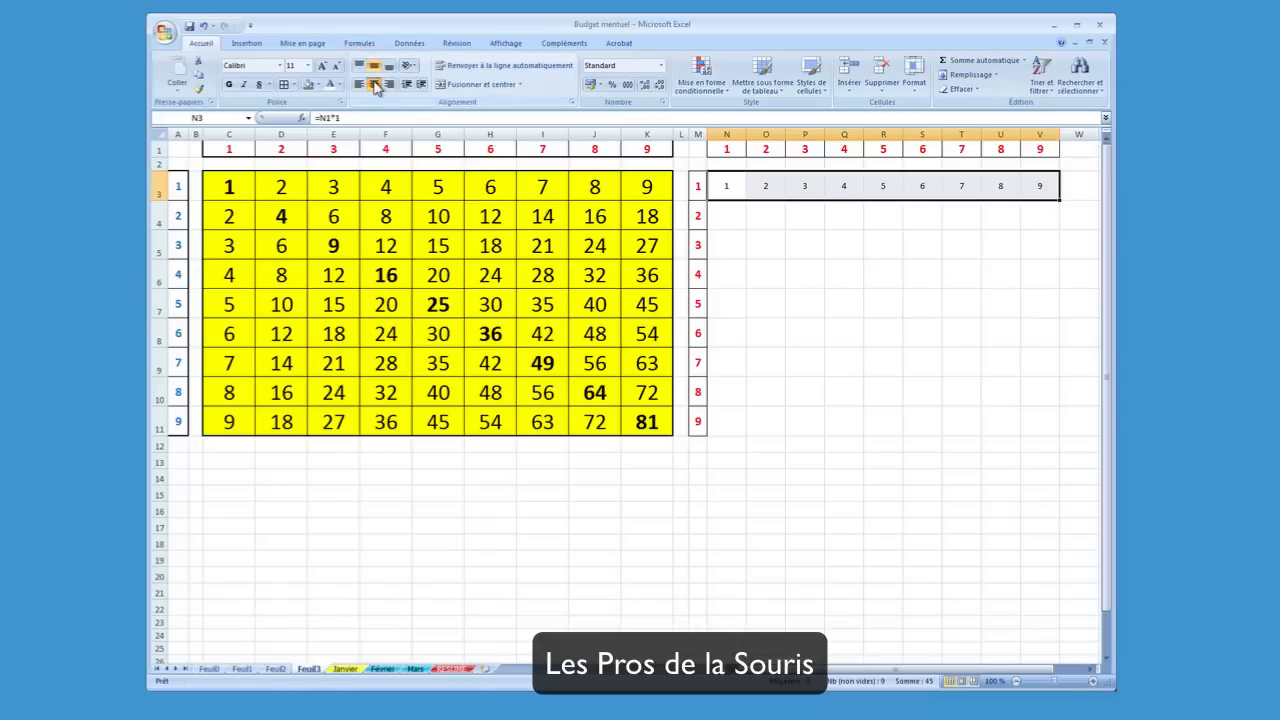
{"action": "left_click", "coordinate": [322, 67]}
{"action": "left_click", "coordinate": [322, 67]}
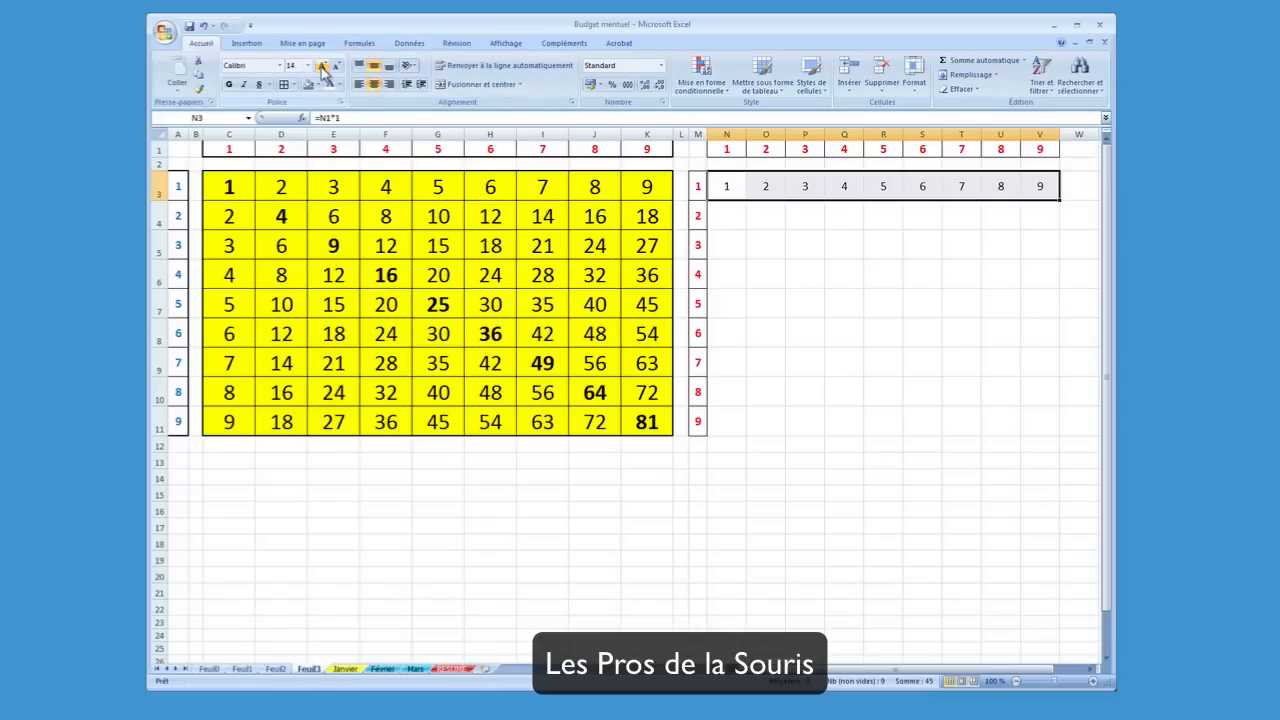
{"action": "left_click", "coordinate": [322, 67]}
{"action": "left_click", "coordinate": [322, 67]}
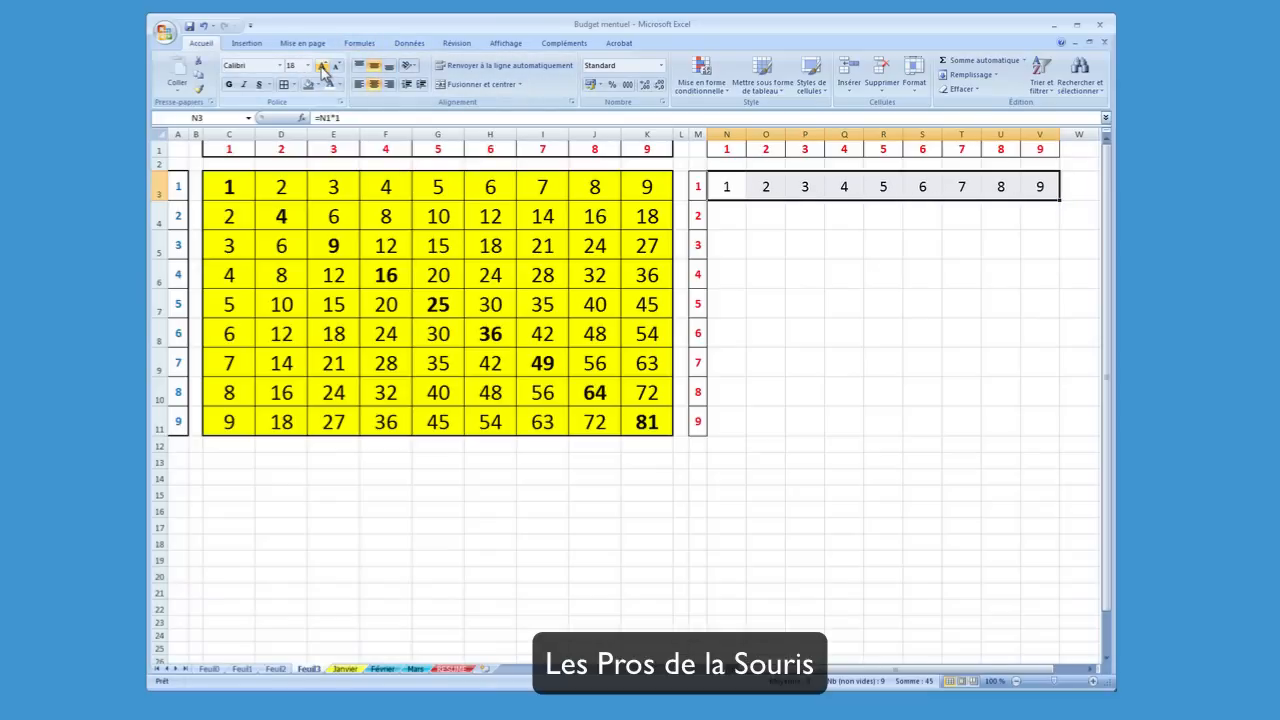
{"action": "left_click", "coordinate": [229, 84]}
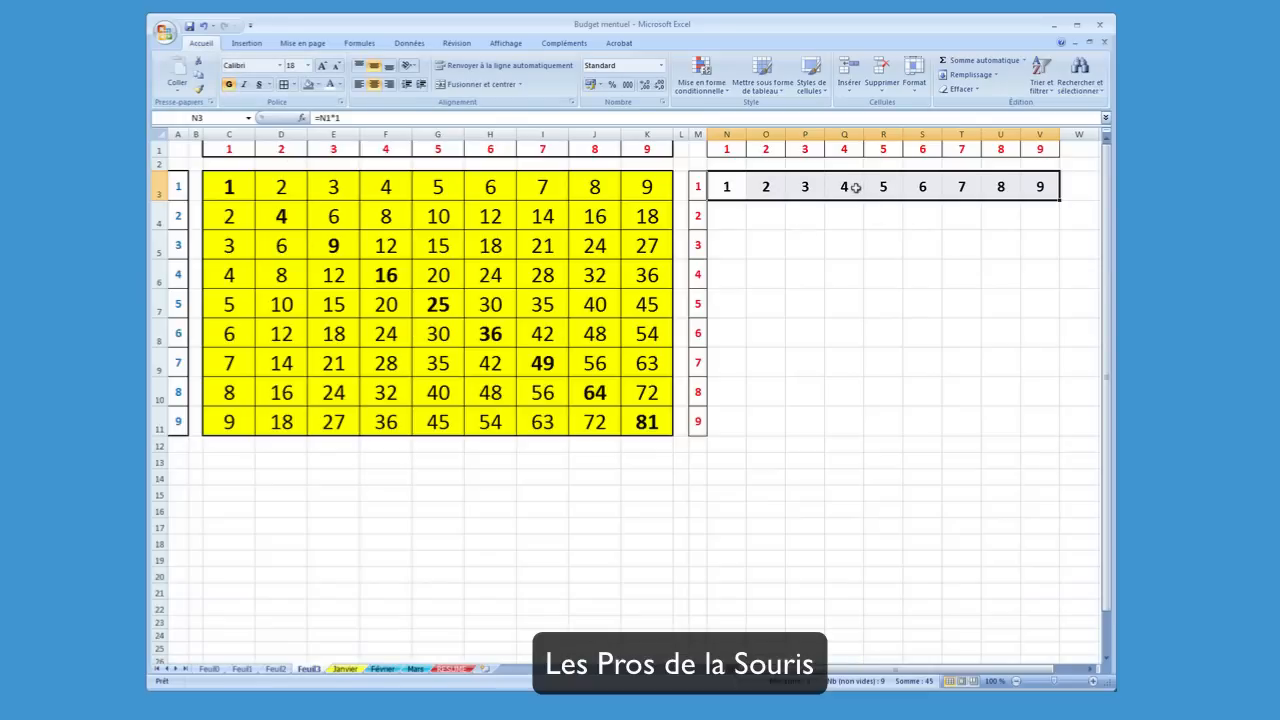
{"action": "left_click", "coordinate": [806, 296]}
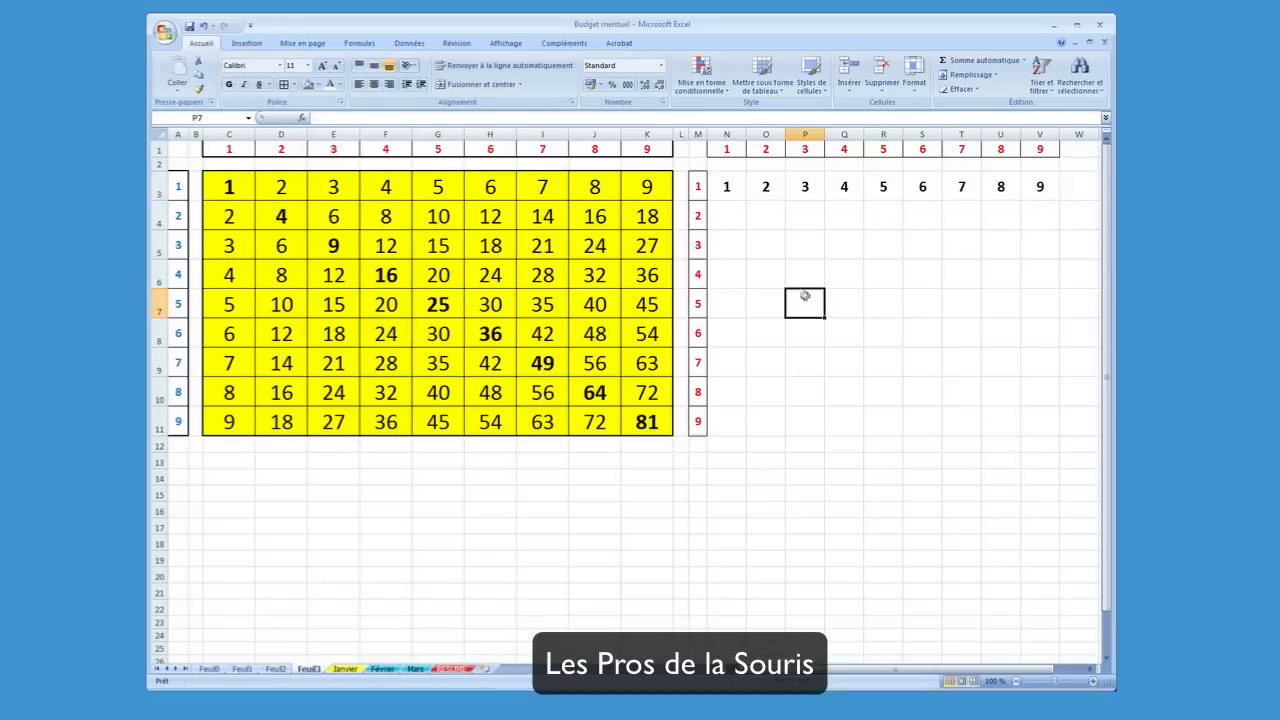
Examine the formulas in C4 and N3 to compare how each multiplies its row 1 header cell
{"action": "left_click", "coordinate": [730, 190]}
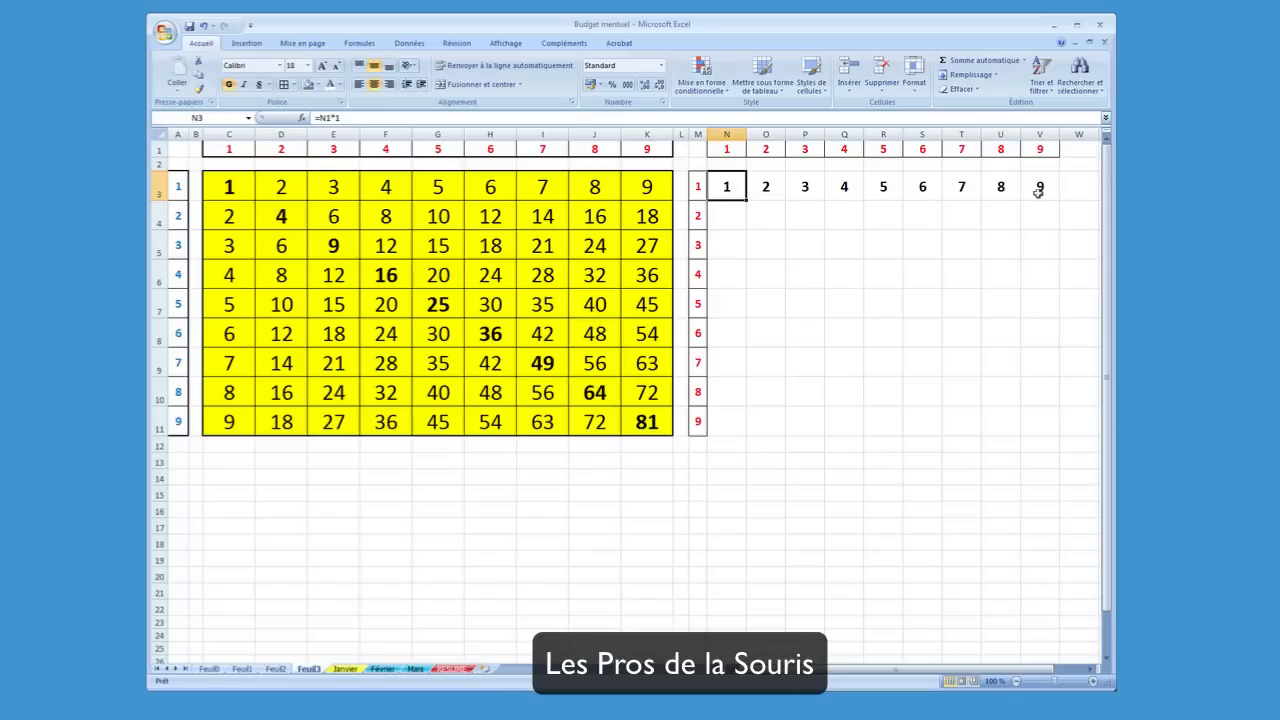
{"action": "left_click", "coordinate": [737, 218]}
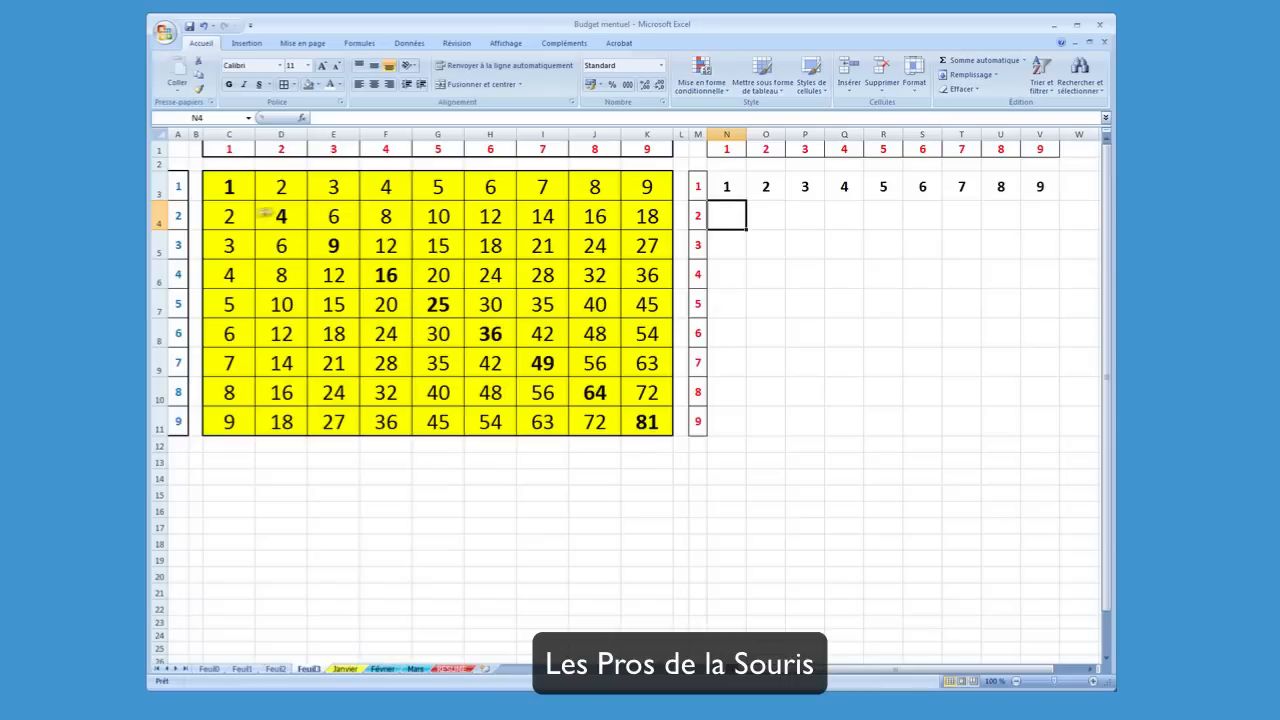
{"action": "left_click", "coordinate": [223, 213]}
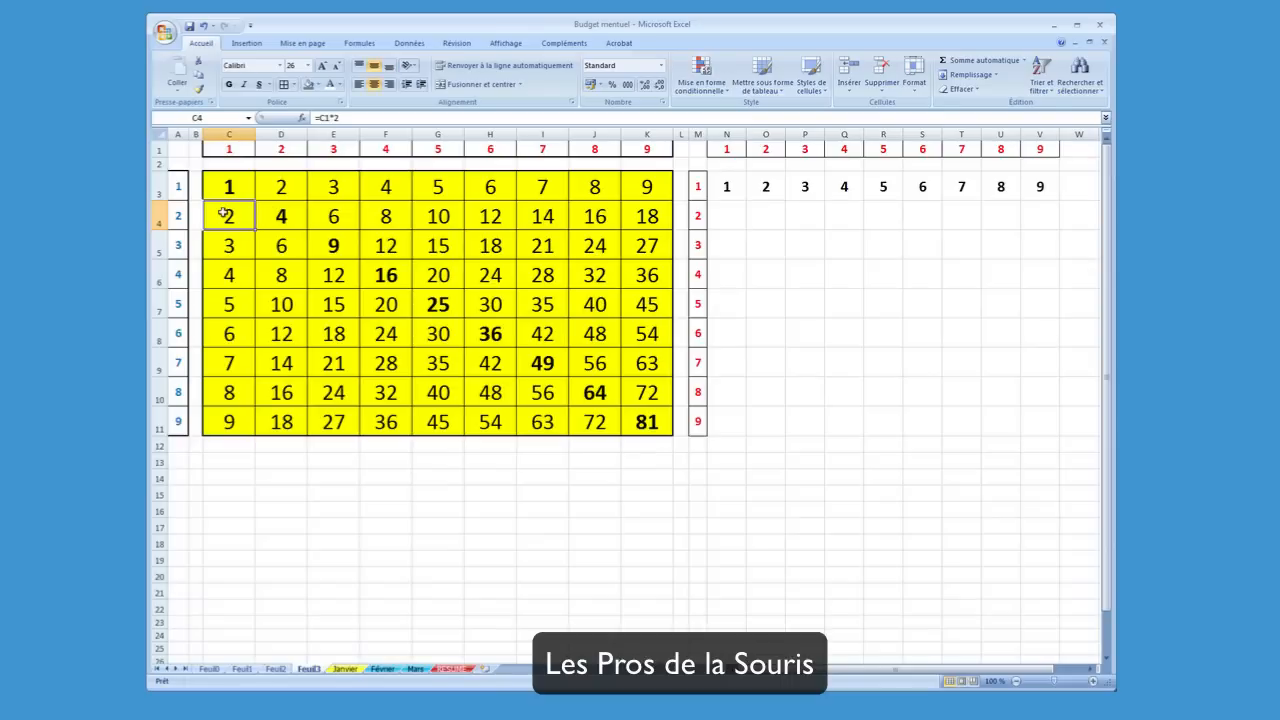
{"action": "left_click", "coordinate": [329, 118]}
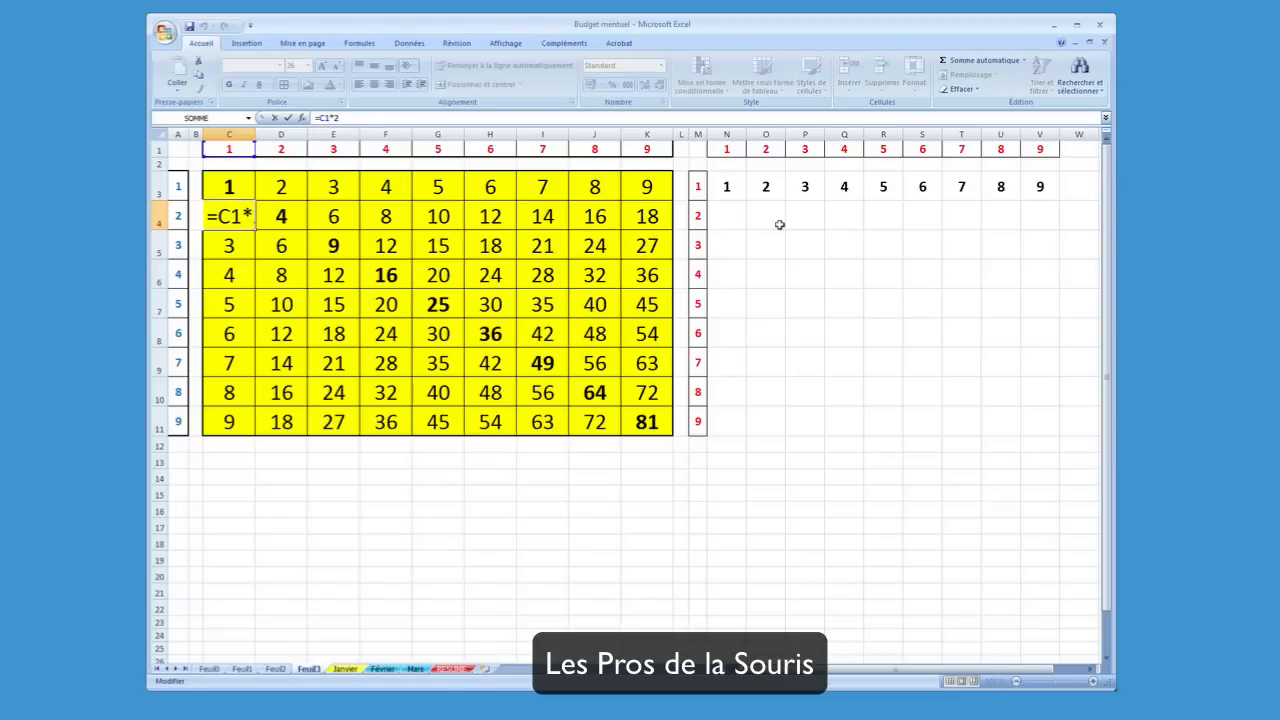
{"action": "key", "text": "Return"}
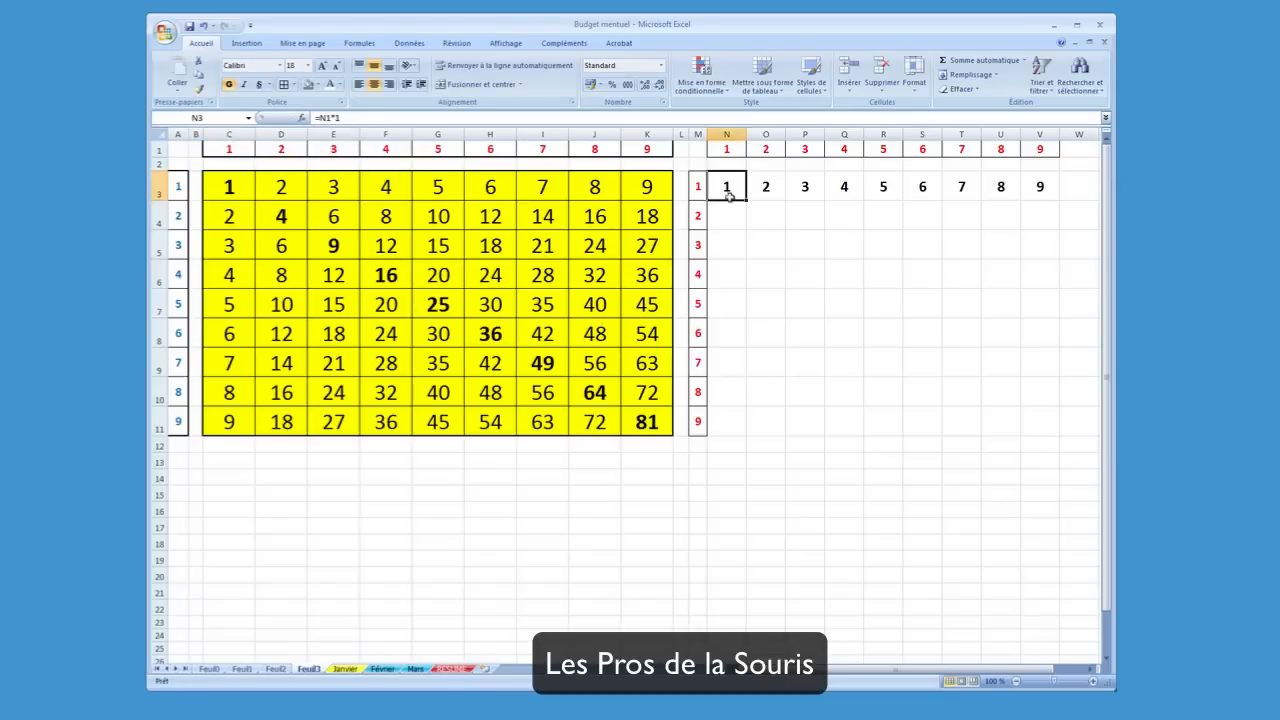
{"action": "left_click", "coordinate": [730, 196]}
{"action": "left_click", "coordinate": [328, 118]}
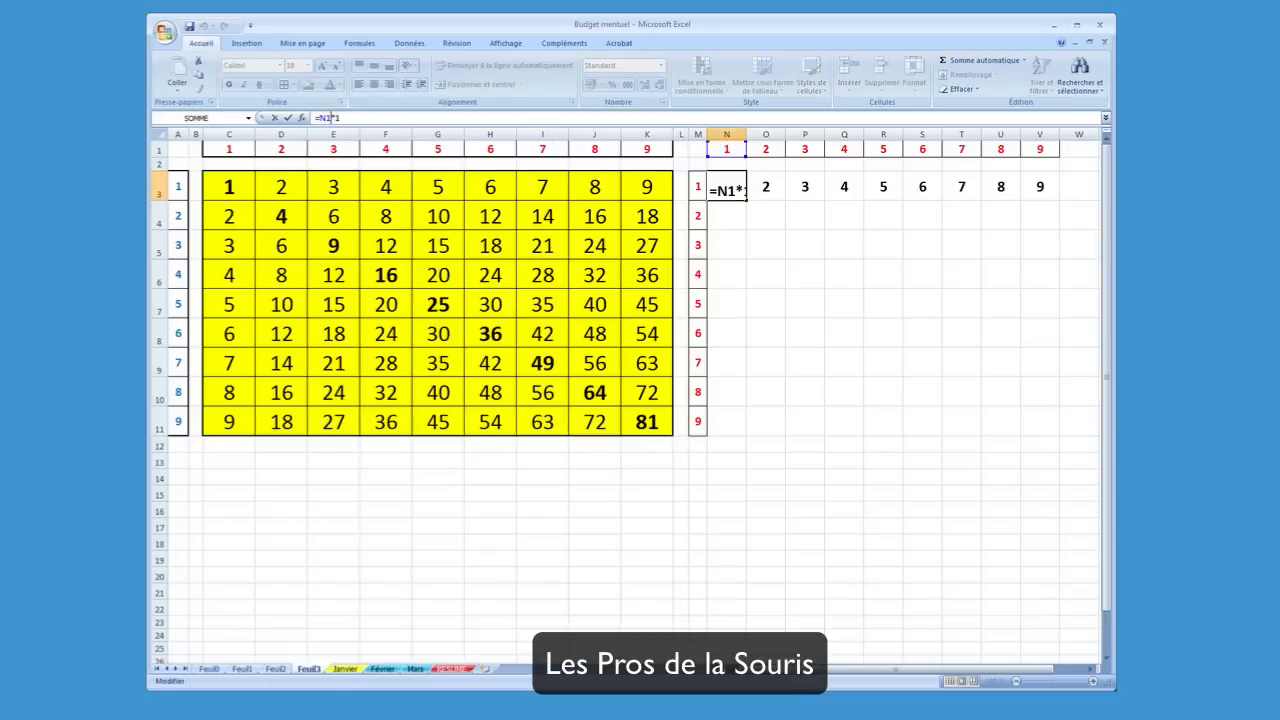
{"action": "left_click", "coordinate": [730, 221]}
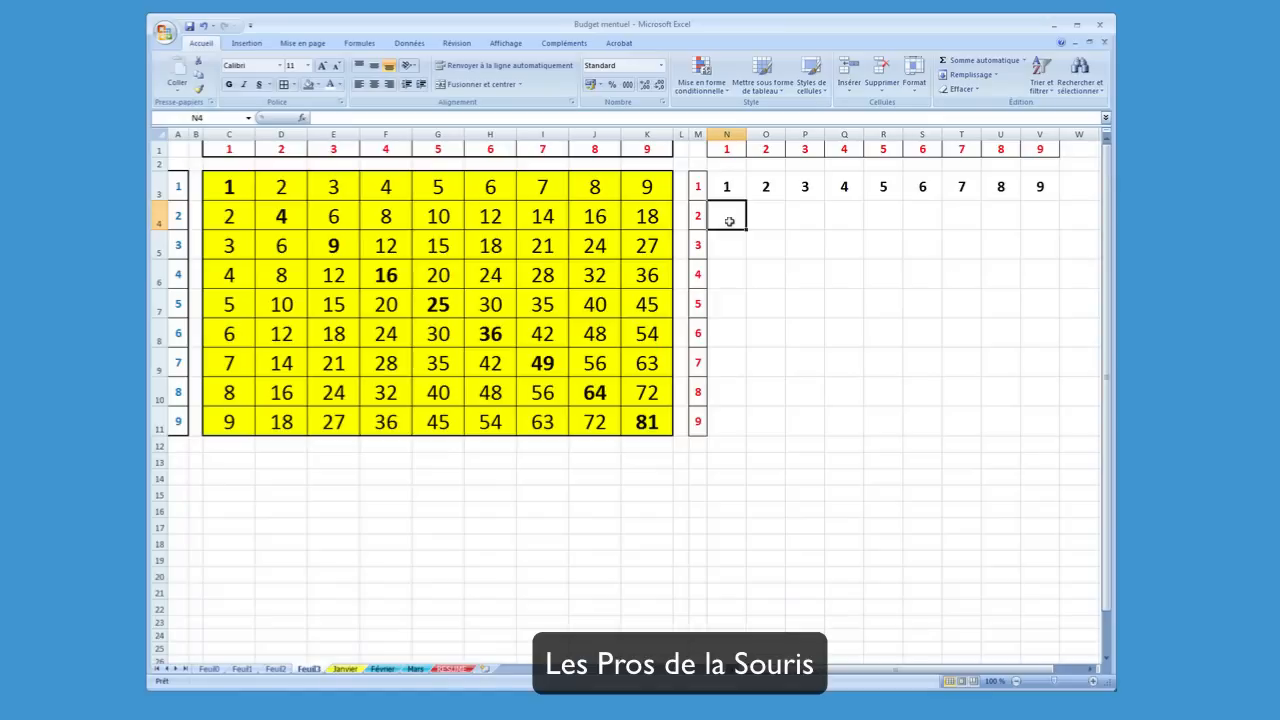
Enter the formula =N1*2 in N4, picking N1 as the reference, and fill it across the row to V4
{"action": "type", "text": "="}
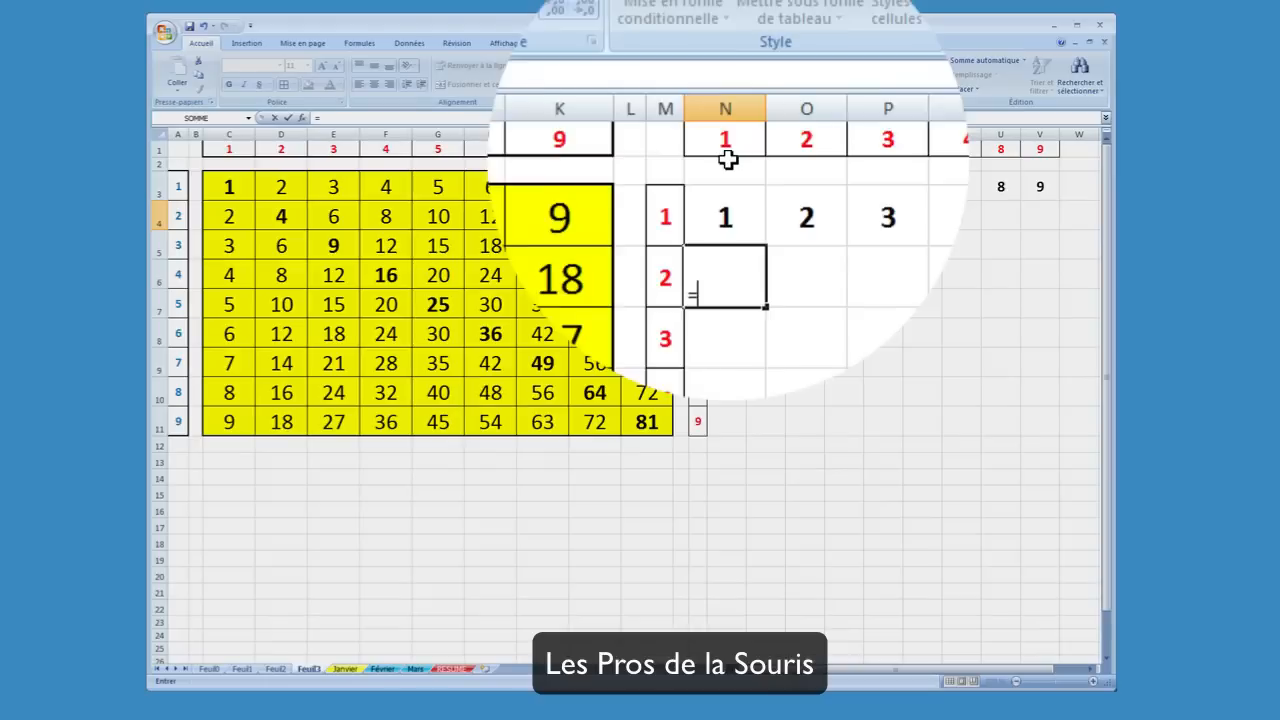
{"action": "left_click", "coordinate": [727, 159]}
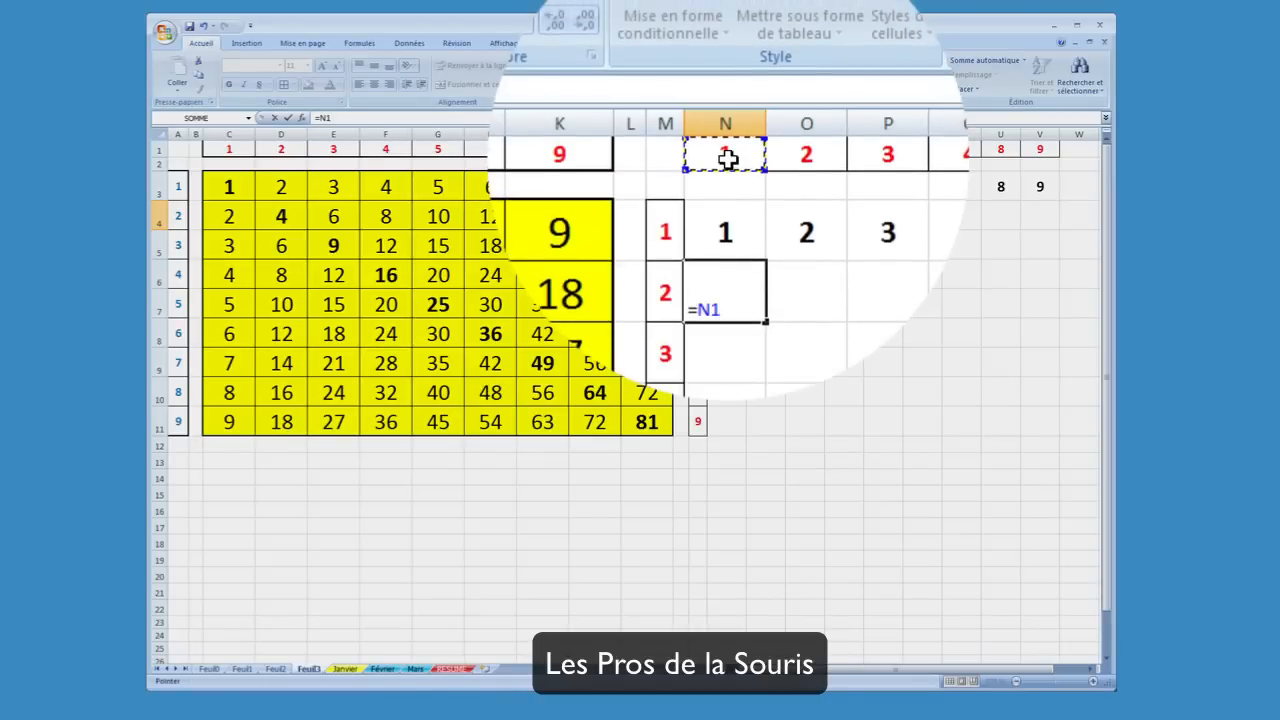
{"action": "type", "text": "*2"}
{"action": "key", "text": "Return"}
{"action": "key", "text": "Up"}
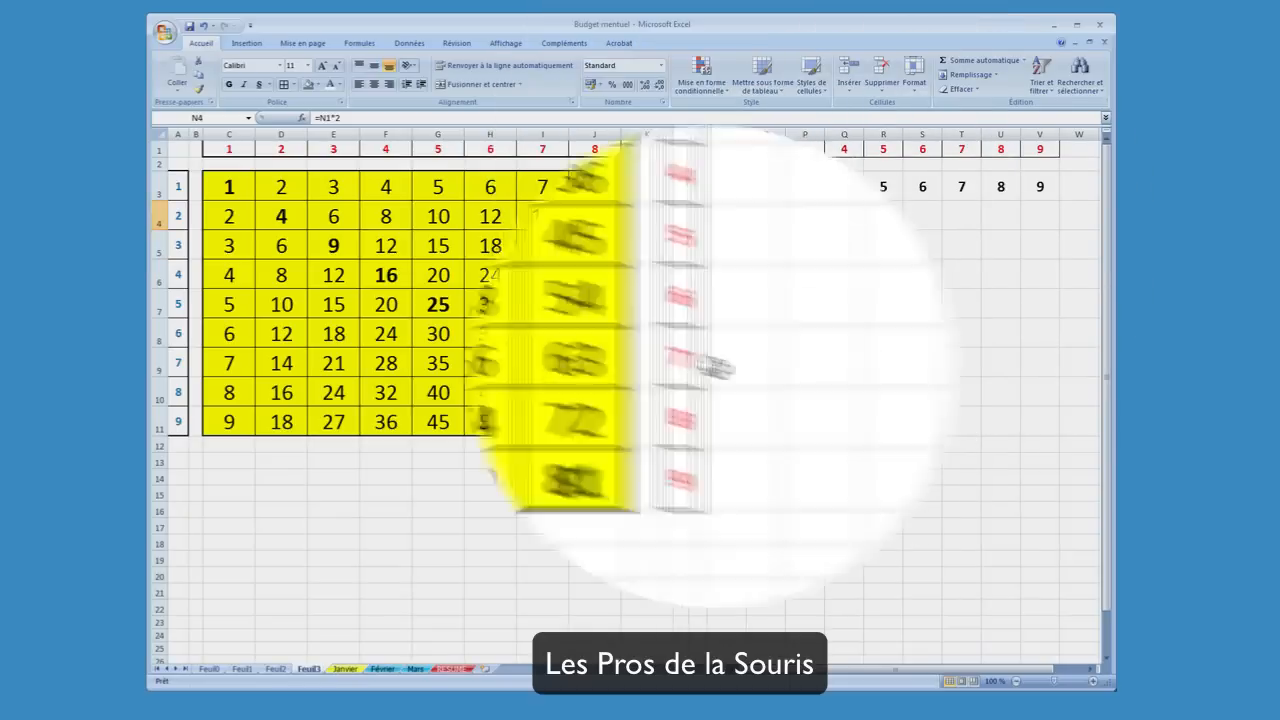
{"action": "left_click_drag", "start_coordinate": [747, 232], "coordinate": [1049, 244]}
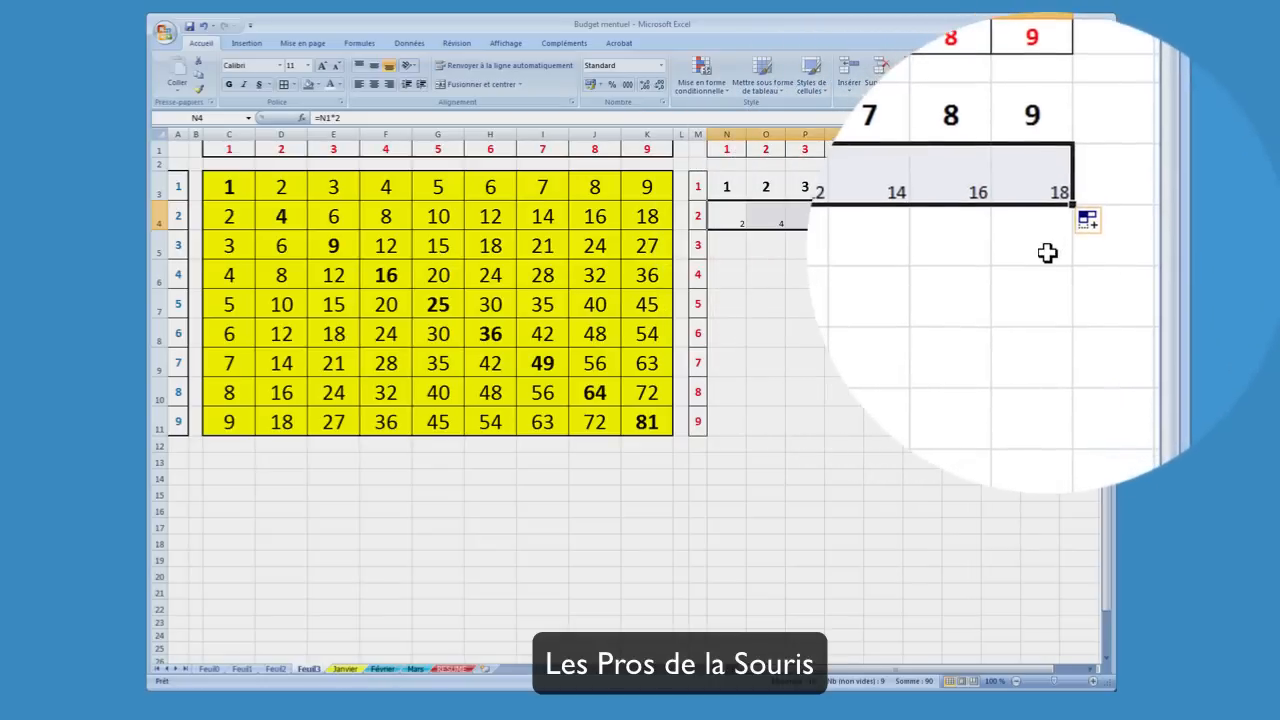
Enter the formula =N1*3 in N5, picking N1 as the cell reference
{"action": "left_click", "coordinate": [730, 245]}
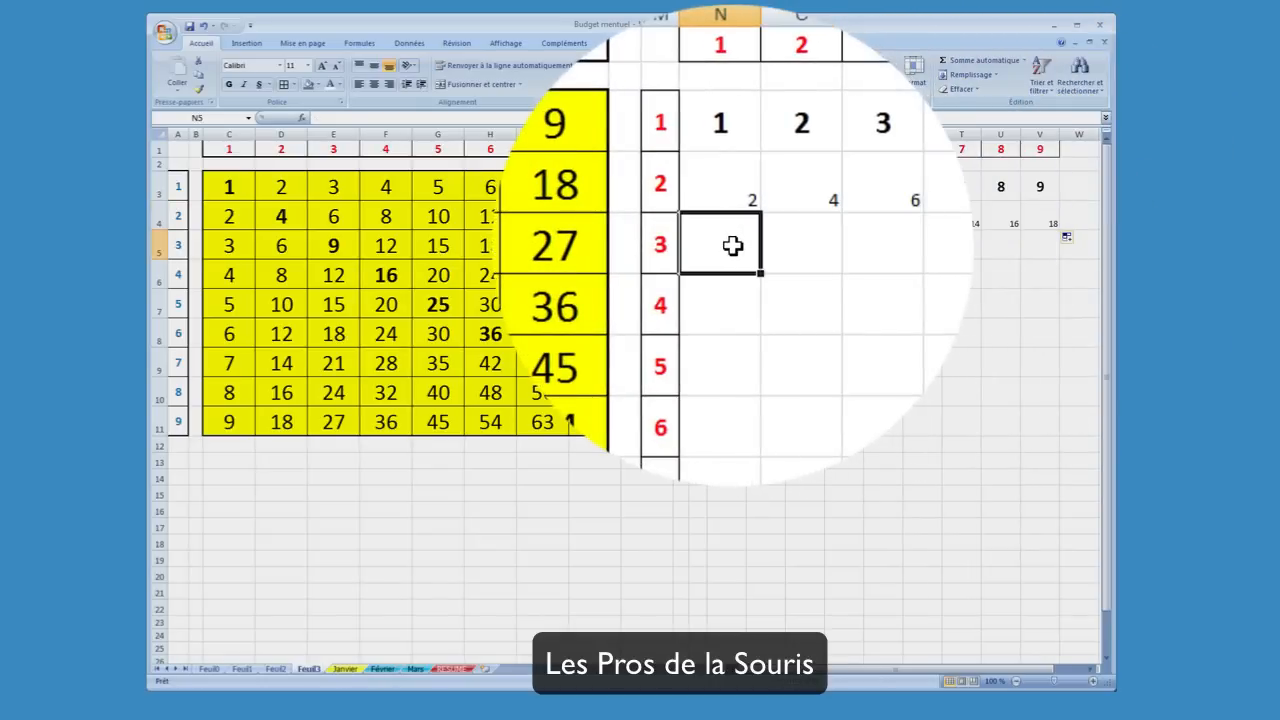
{"action": "type", "text": "="}
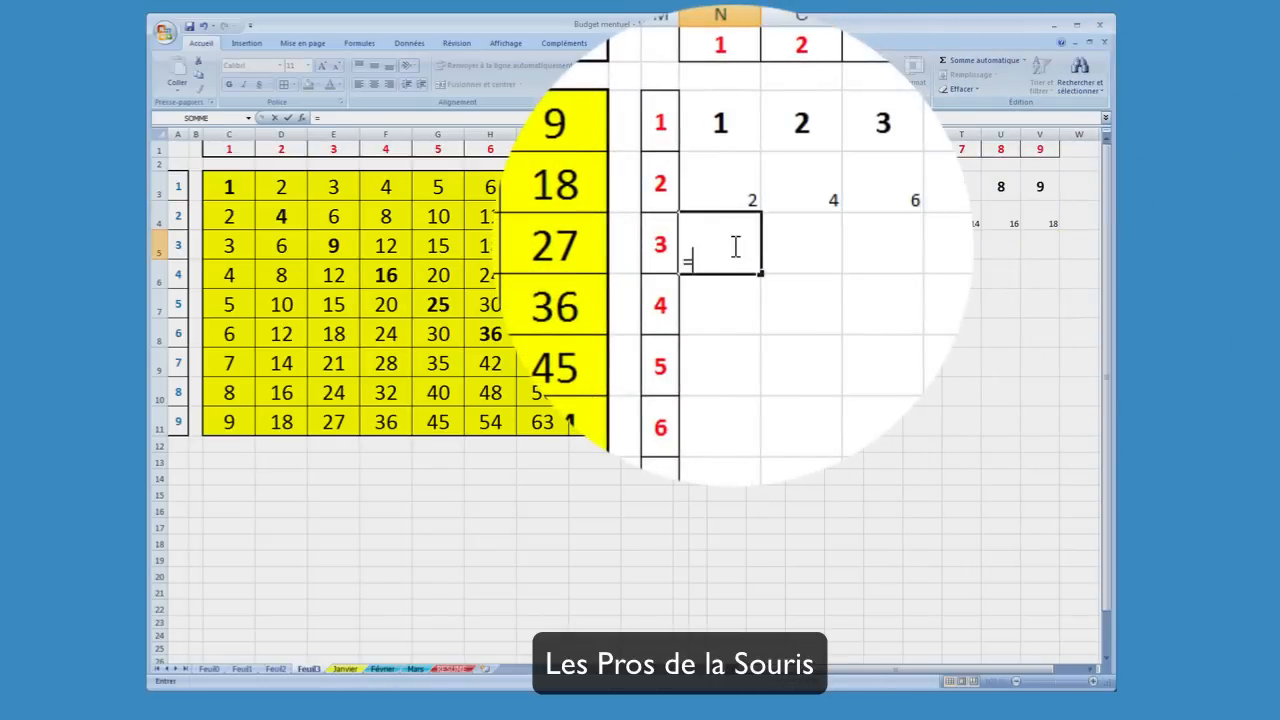
{"action": "left_click", "coordinate": [726, 160]}
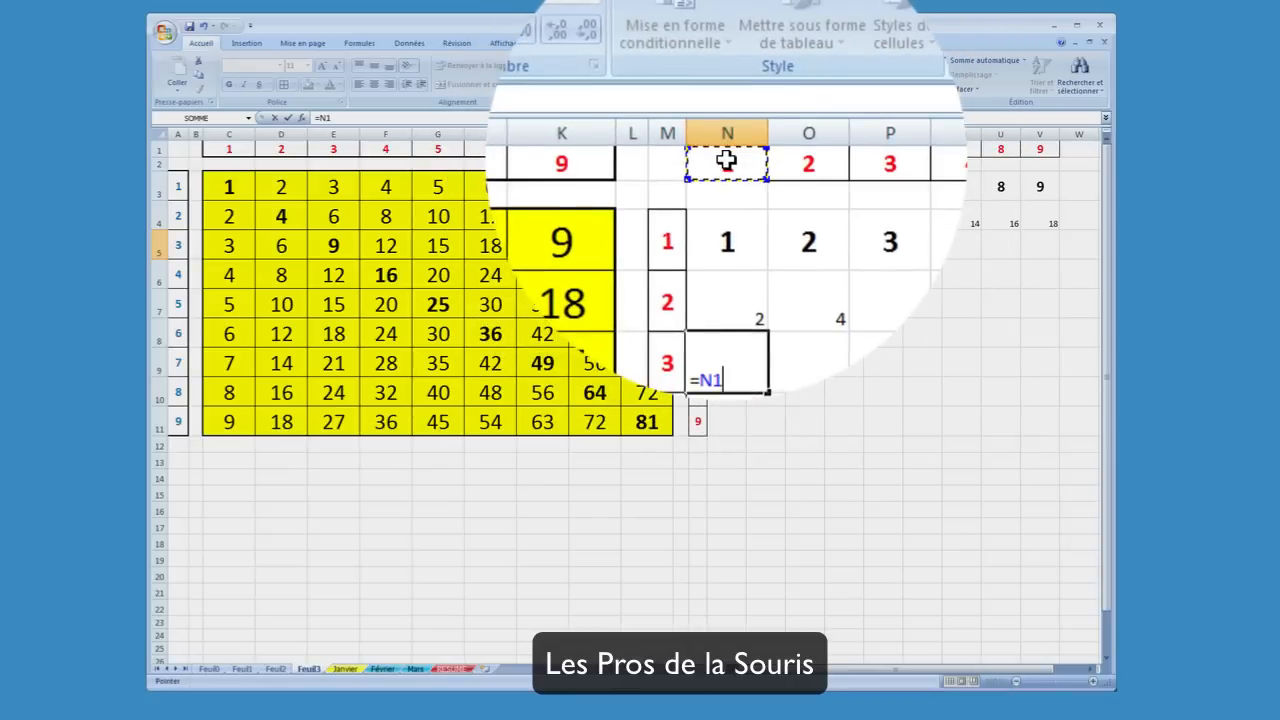
{"action": "type", "text": "*3"}
{"action": "key", "text": "Return"}
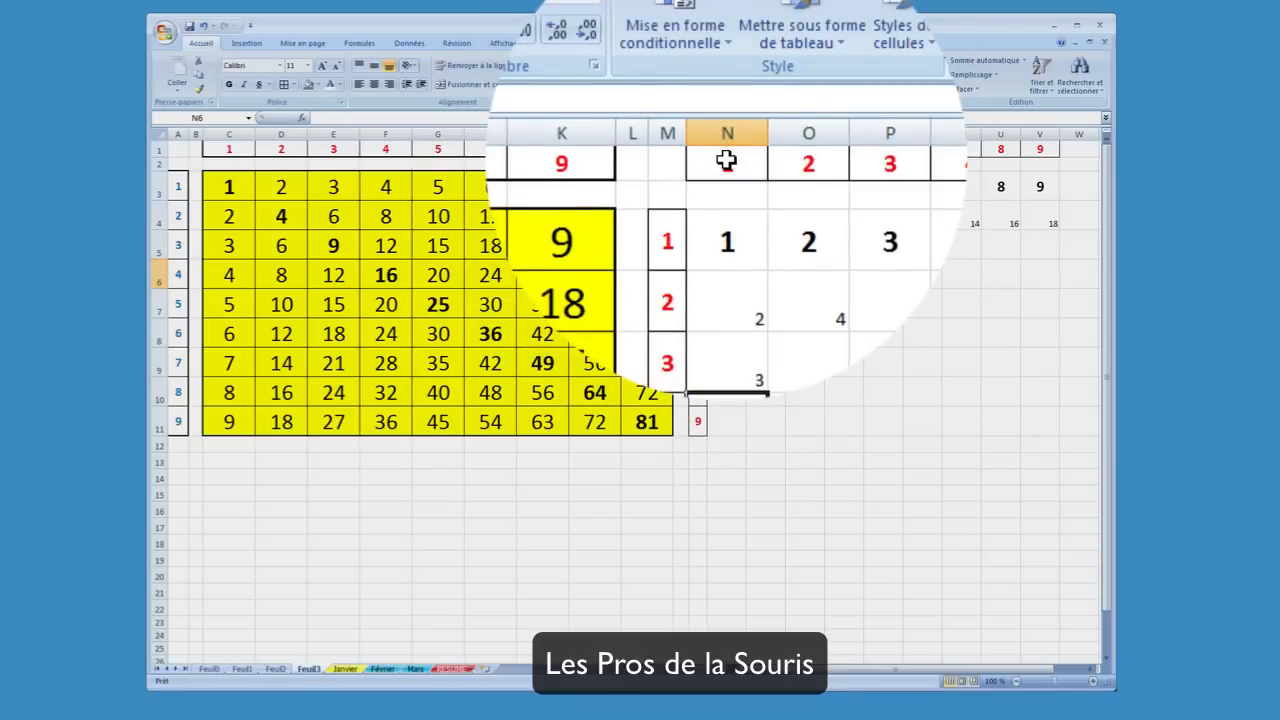
Enter the formulas =N1*4 in N6 and =N1*5 in N7, picking N1 as the reference for both
{"action": "type", "text": "="}
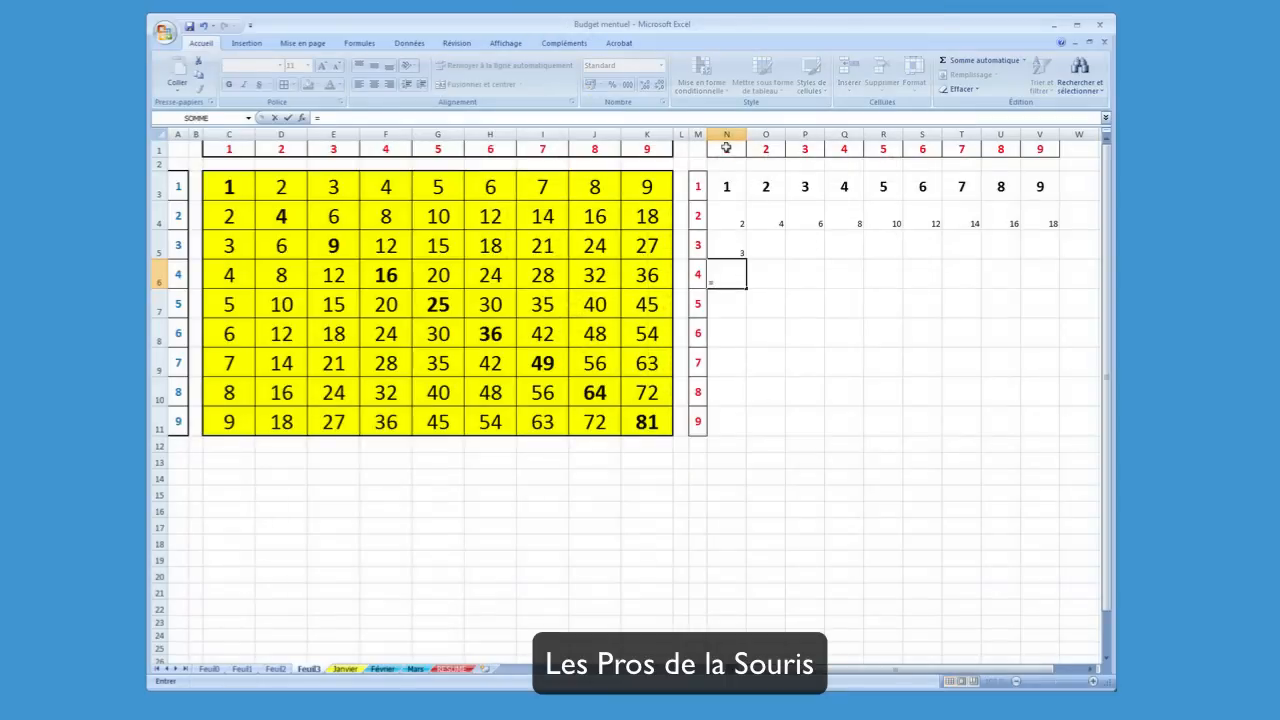
{"action": "left_click", "coordinate": [726, 147]}
{"action": "type", "text": "*"}
{"action": "key", "text": "Return"}
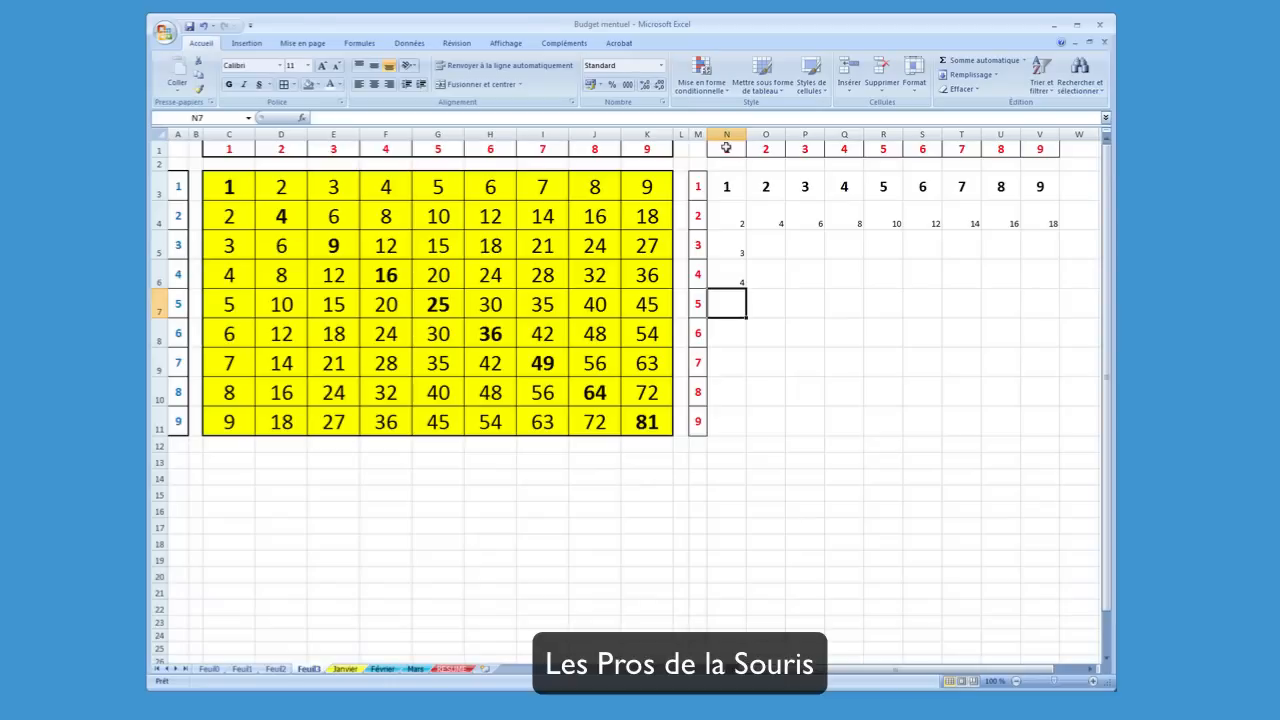
{"action": "type", "text": "="}
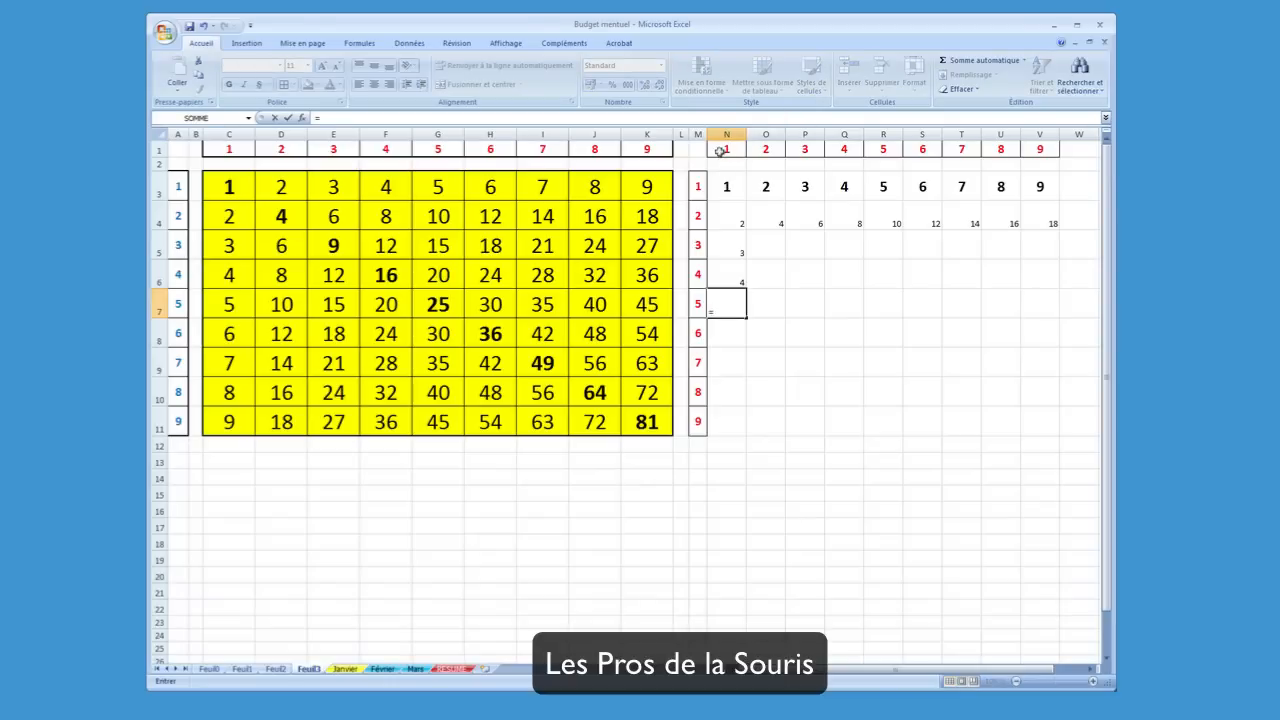
{"action": "left_click", "coordinate": [720, 151]}
{"action": "type", "text": "*5"}
{"action": "key", "text": "Return"}
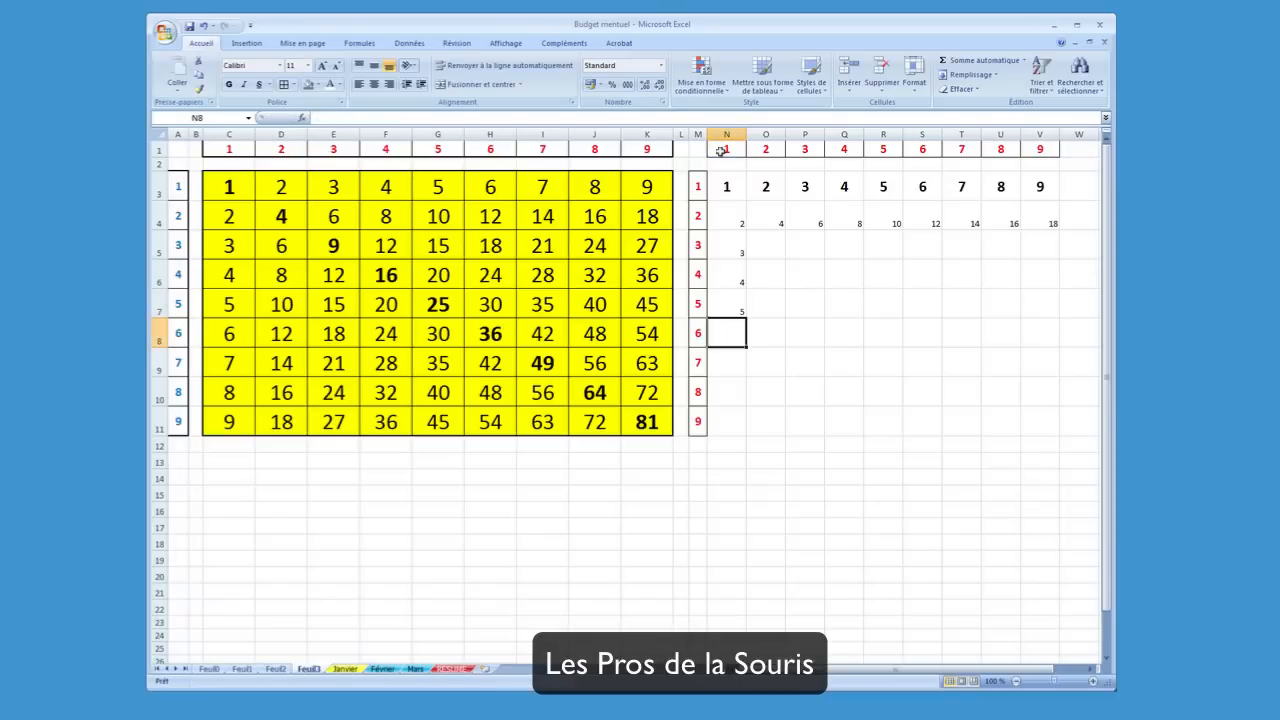
Enter the formulas =N1*6 in N8 and =N1*7 in N9, picking N1 as the reference for both
{"action": "type", "text": "="}
{"action": "left_click", "coordinate": [720, 150]}
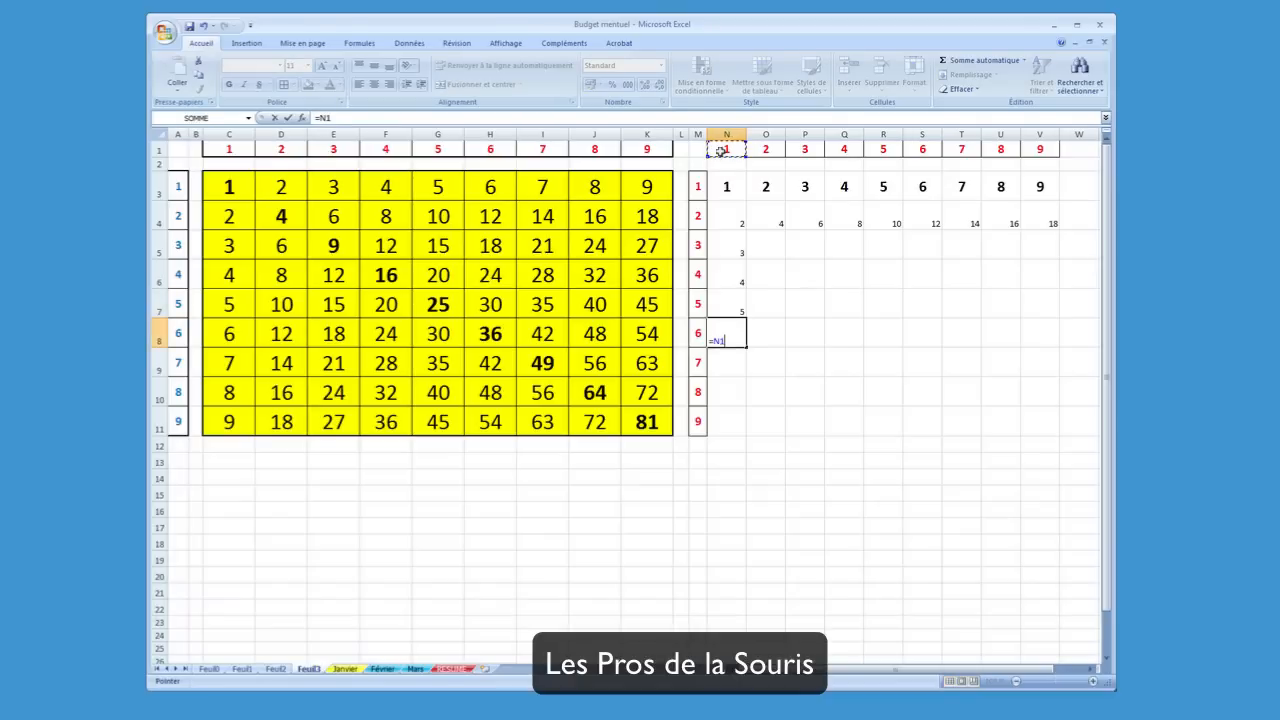
{"action": "type", "text": "*"}
{"action": "key", "text": "Return"}
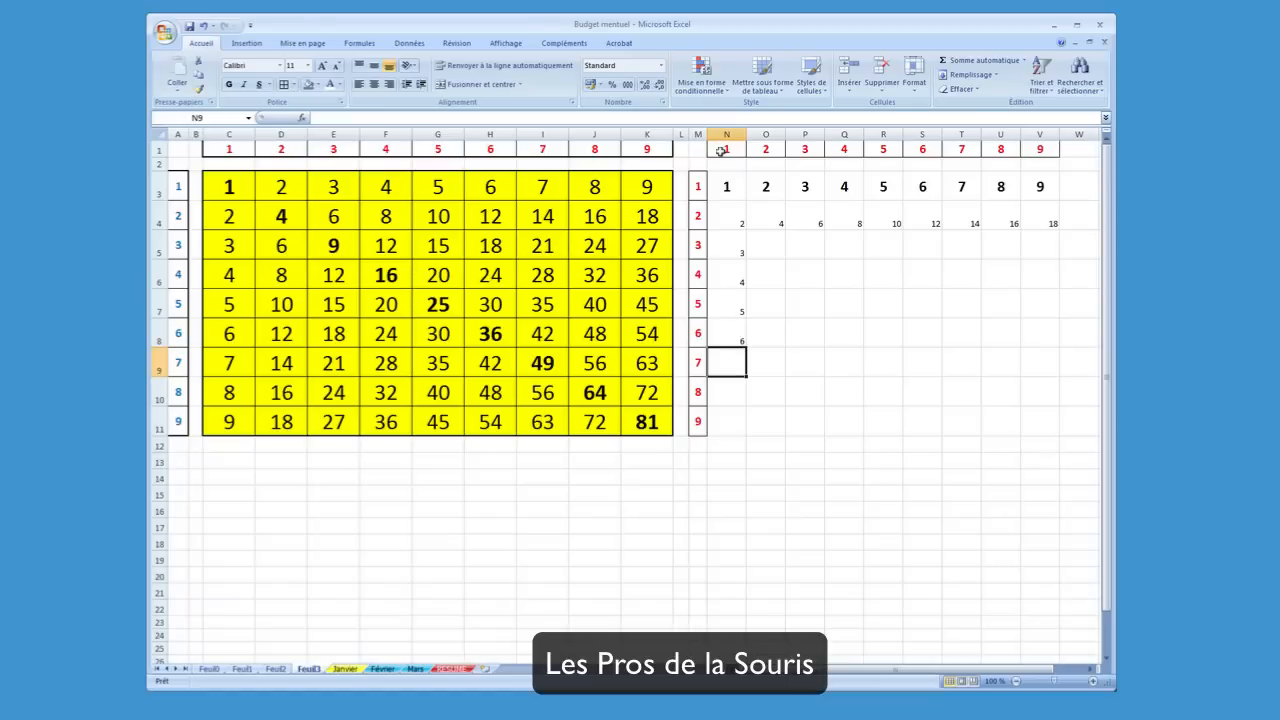
{"action": "type", "text": "="}
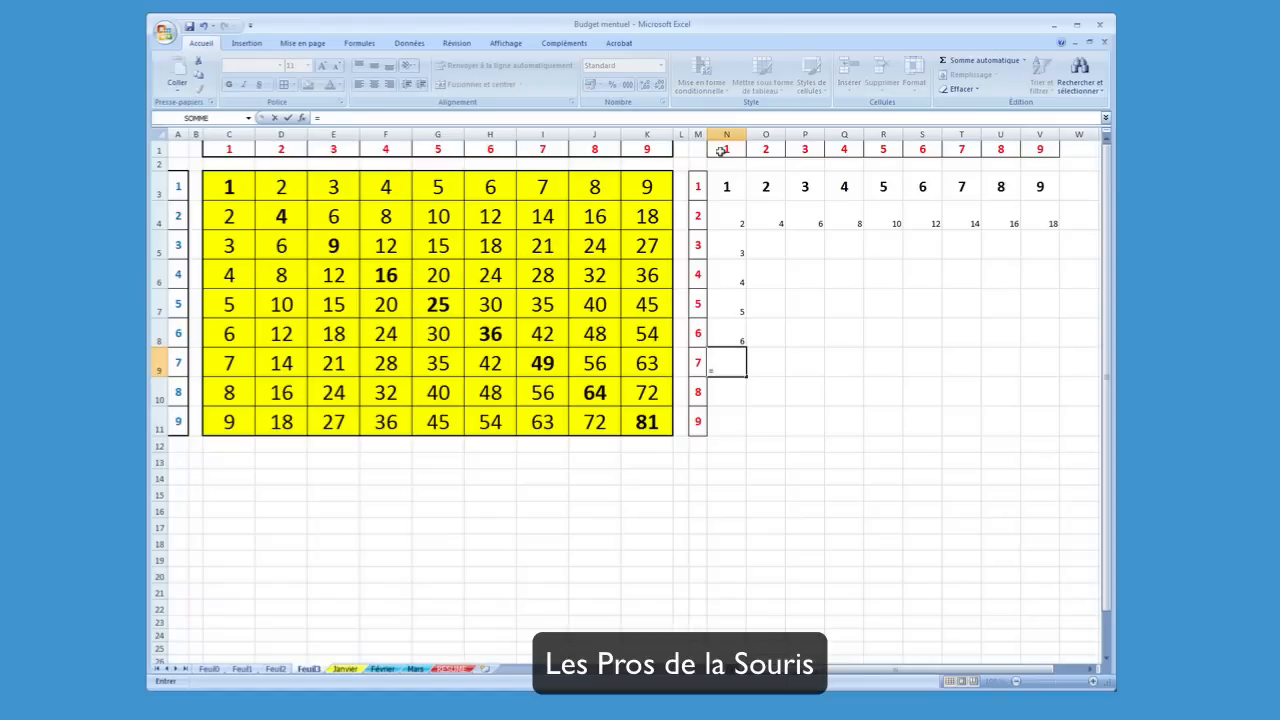
{"action": "left_click_drag", "start_coordinate": [720, 150], "coordinate": [750, 162]}
{"action": "key", "text": "Return"}
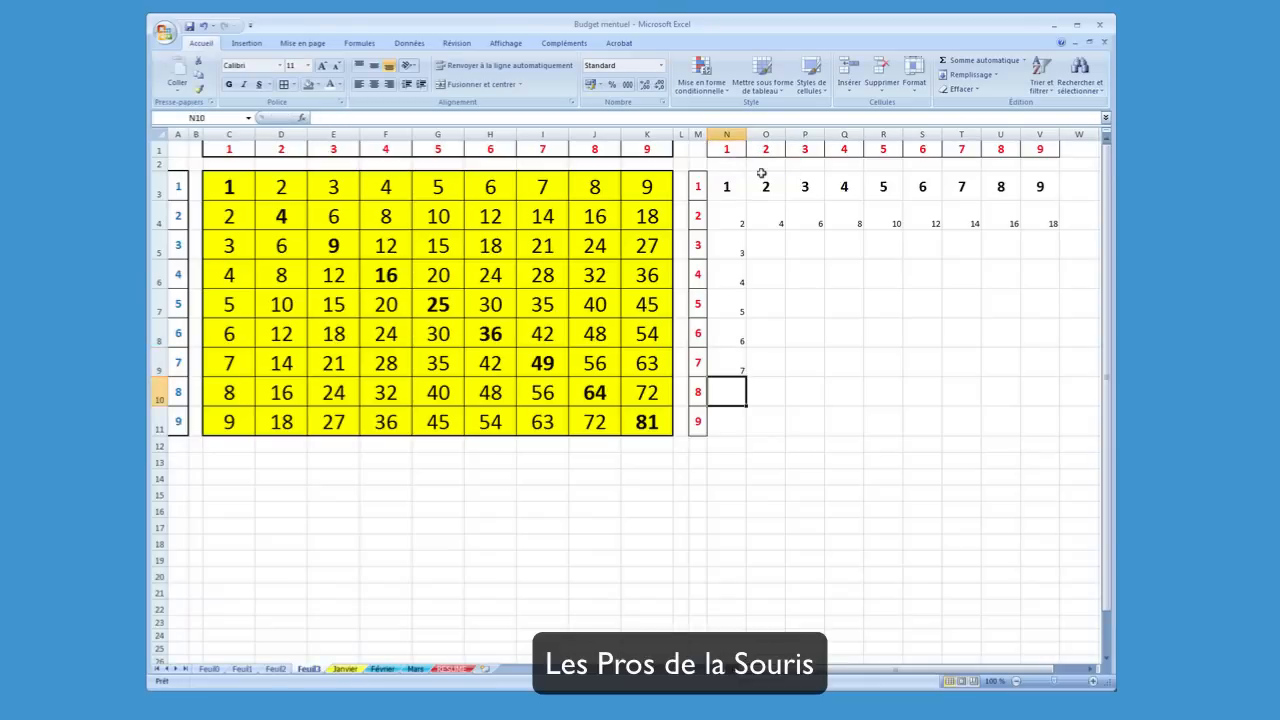
Enter the formulas =N1*8 in N10 and =N1*9 in N11, picking N1 as the reference for both
{"action": "type", "text": "="}
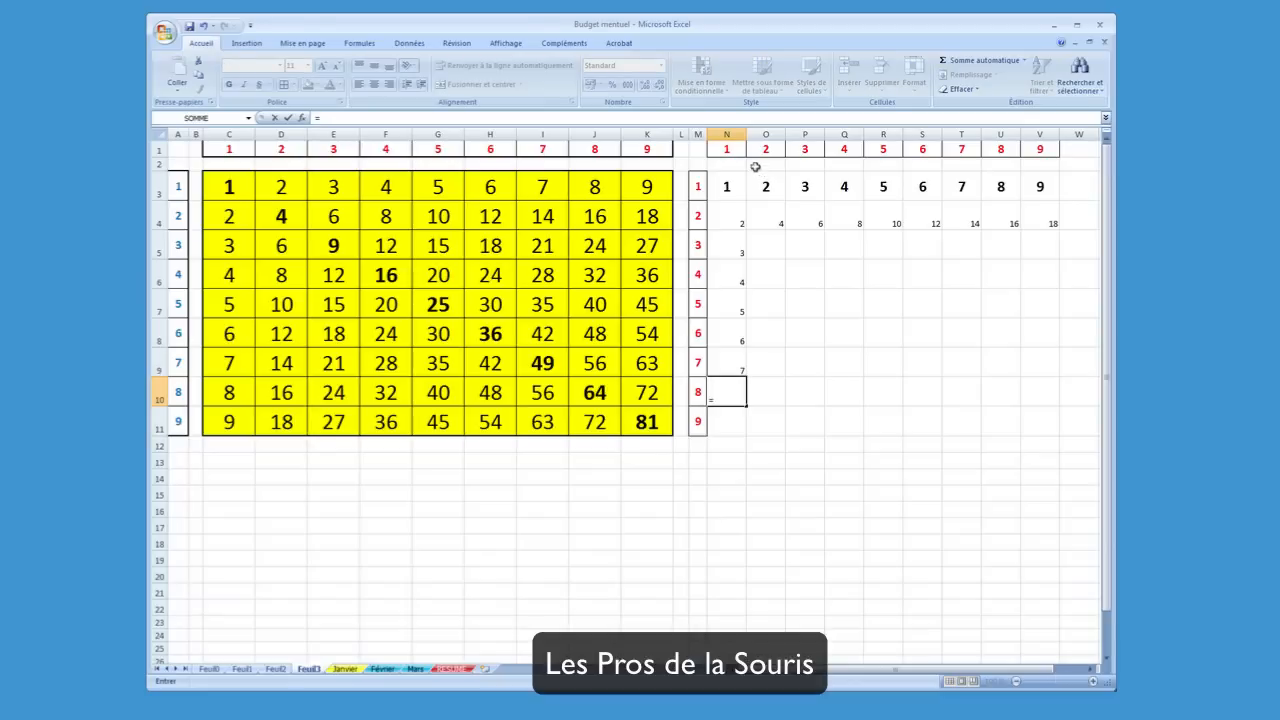
{"action": "left_click", "coordinate": [720, 153]}
{"action": "type", "text": "*"}
{"action": "key", "text": "Return"}
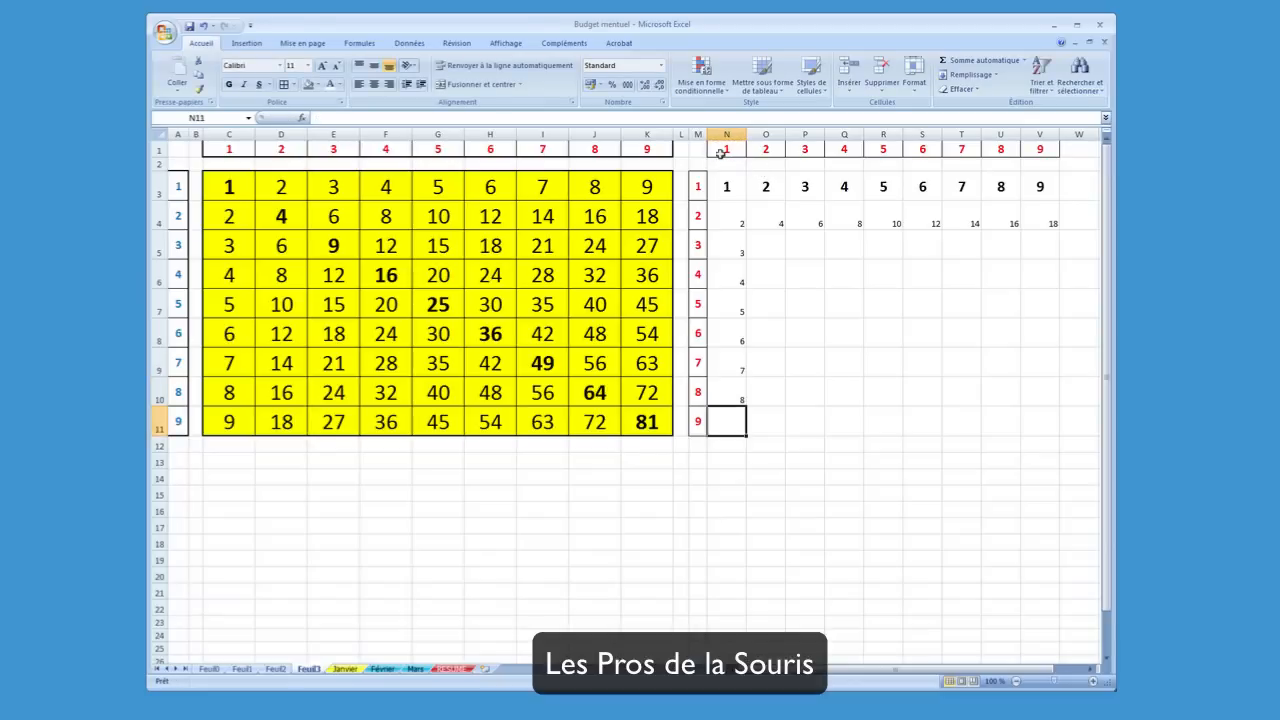
{"action": "type", "text": "="}
{"action": "left_click", "coordinate": [720, 153]}
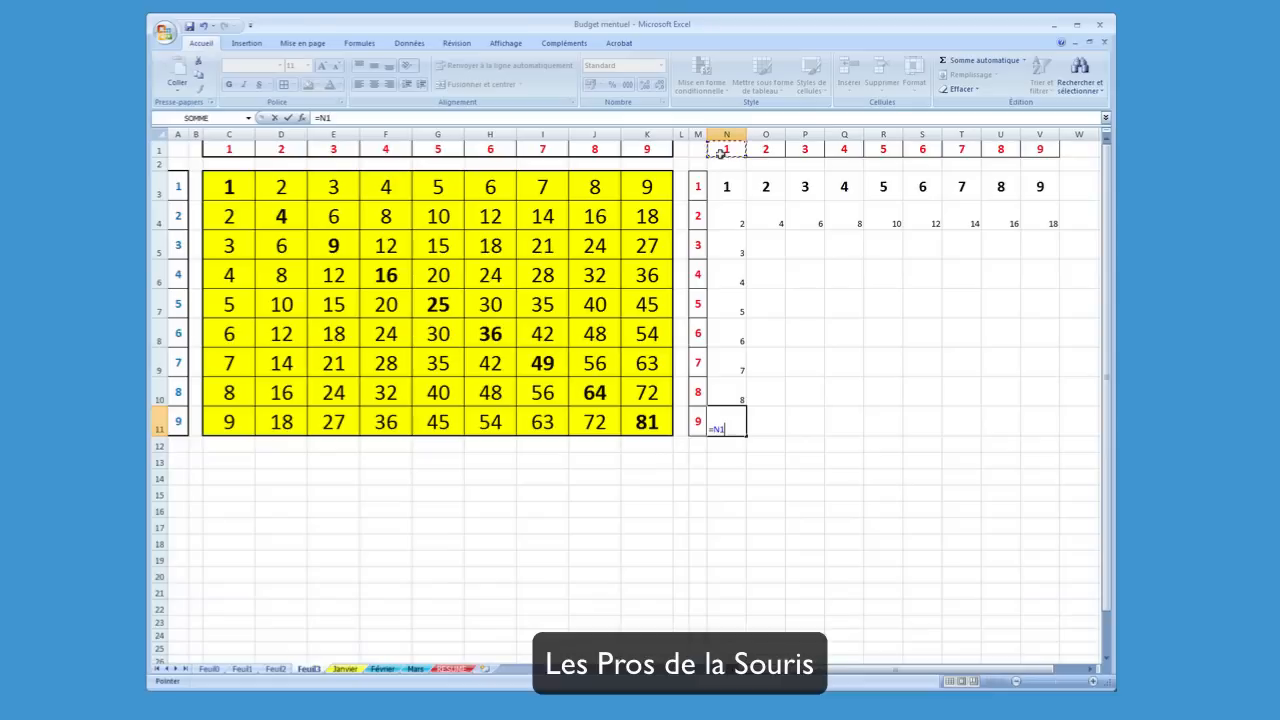
{"action": "type", "text": "*9"}
{"action": "key", "text": "Return"}
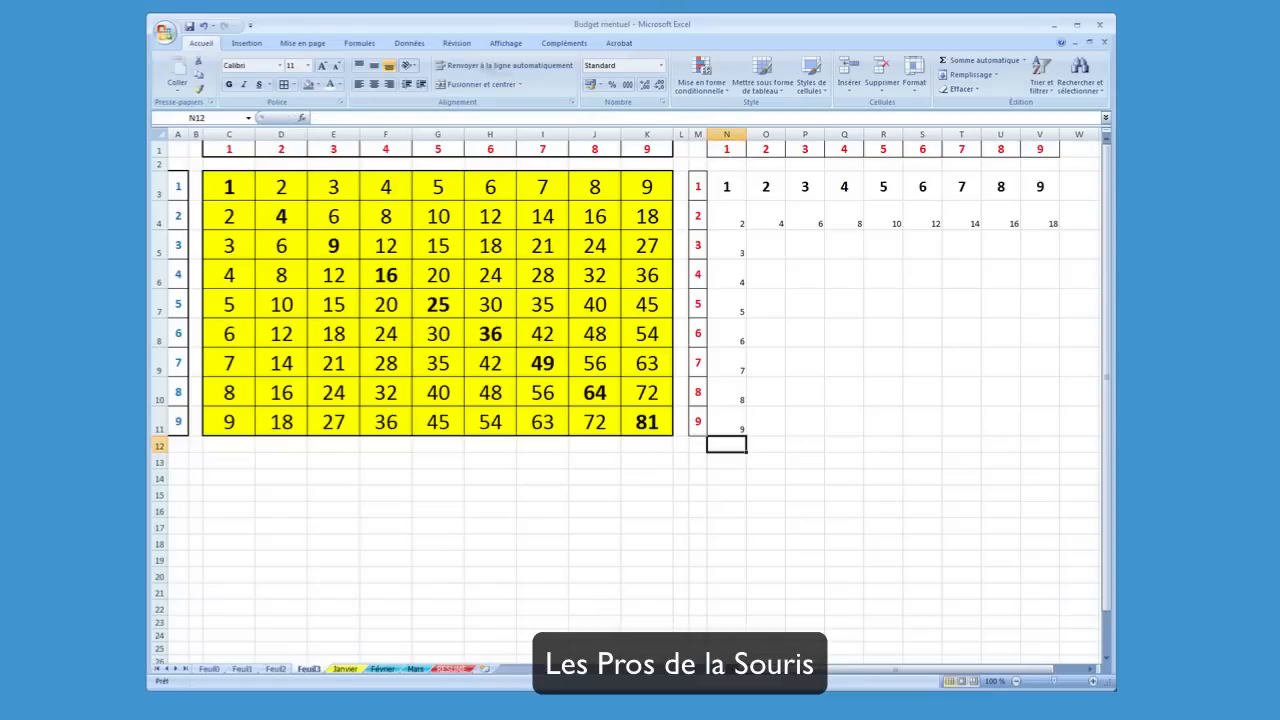
Examine the formulas in N10 and N11 and the header cell N1 that they reference
{"action": "left_click", "coordinate": [736, 391]}
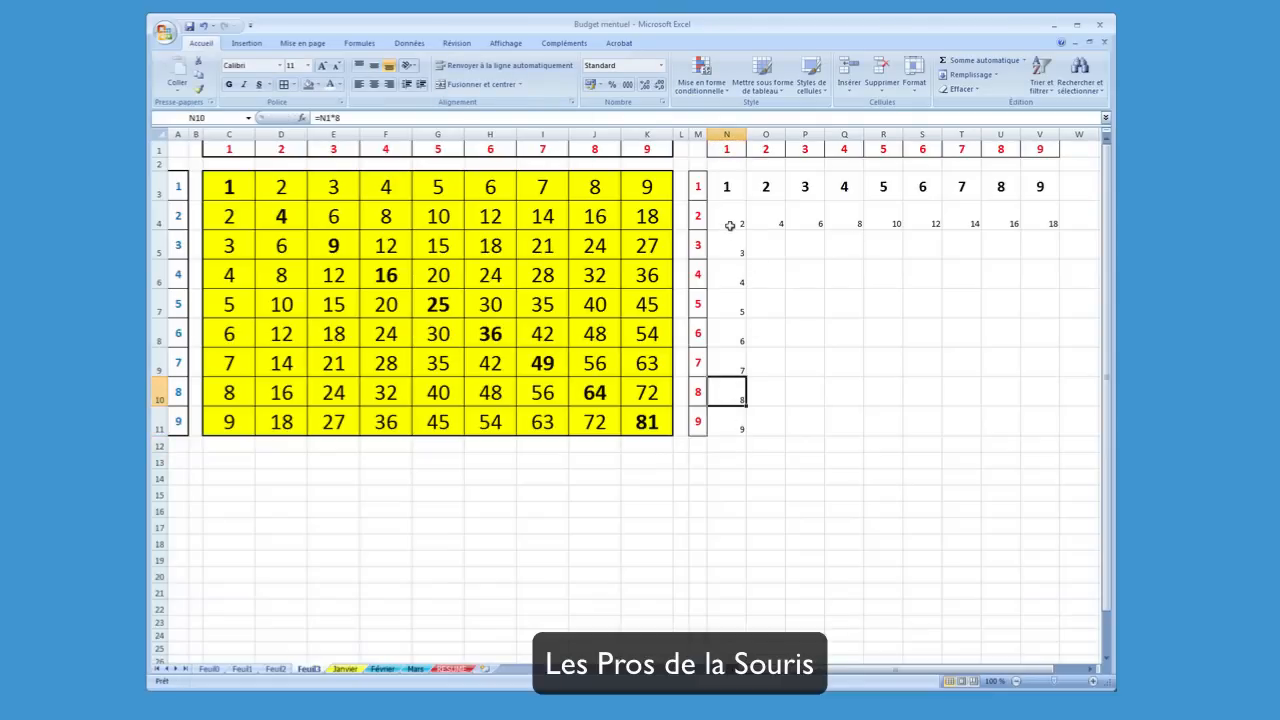
{"action": "left_click", "coordinate": [729, 150]}
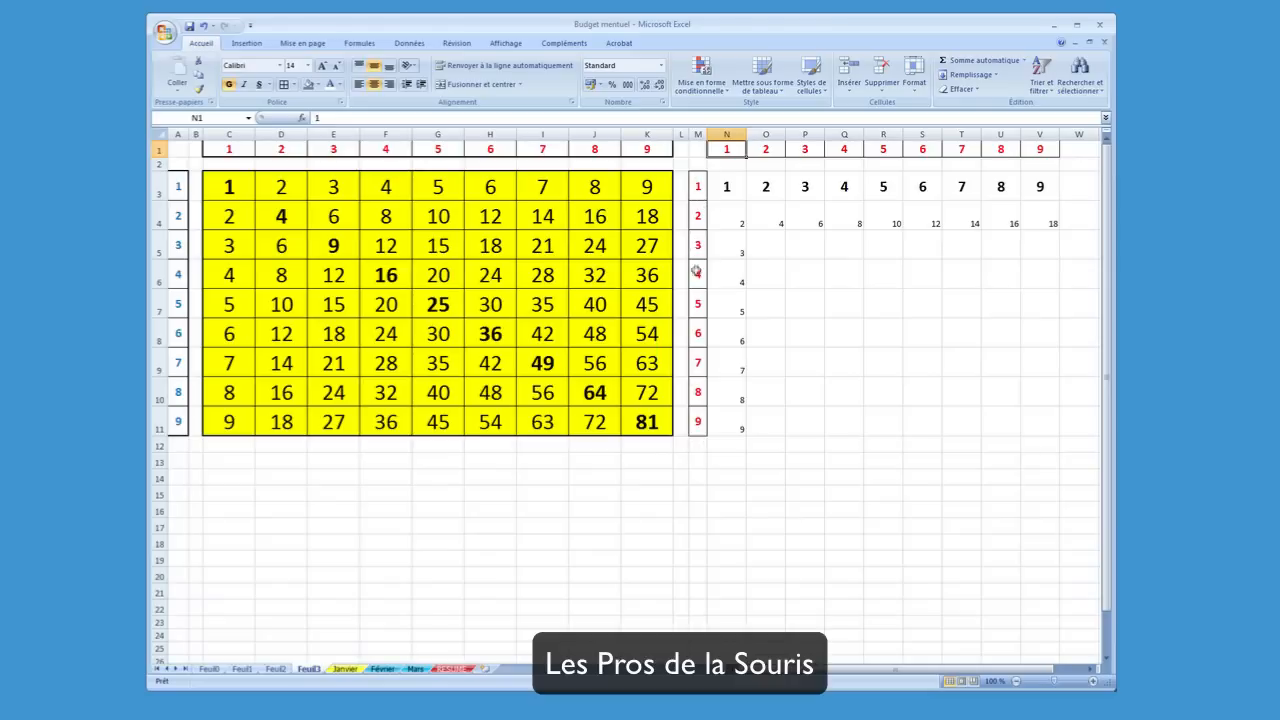
{"action": "left_click", "coordinate": [736, 425]}
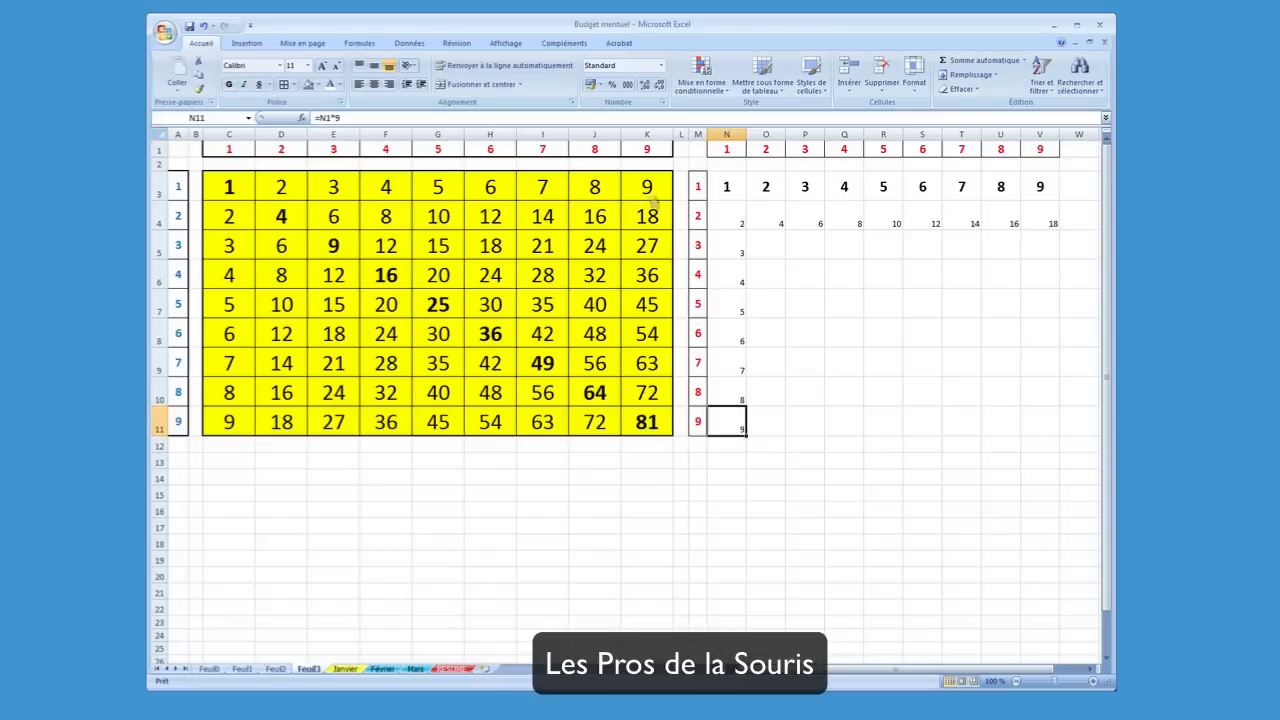
{"action": "left_click", "coordinate": [809, 303]}
{"action": "left_click", "coordinate": [736, 248]}
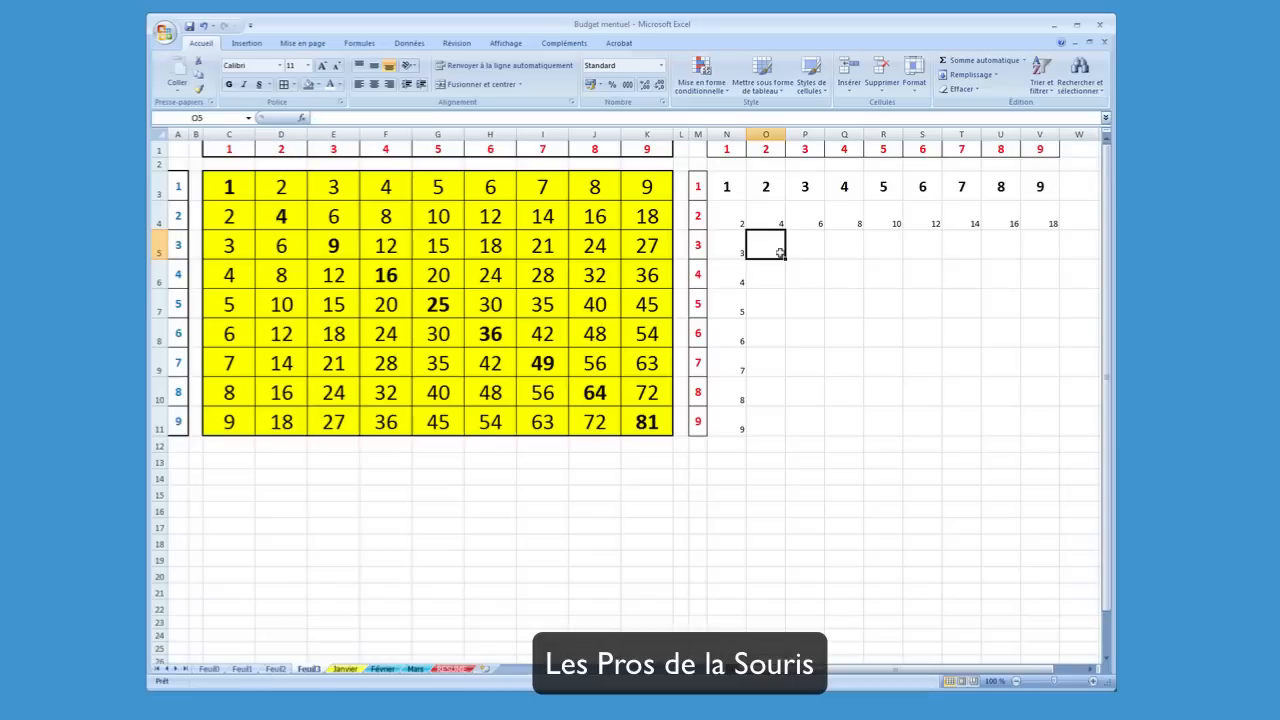
{"action": "left_click", "coordinate": [815, 294]}
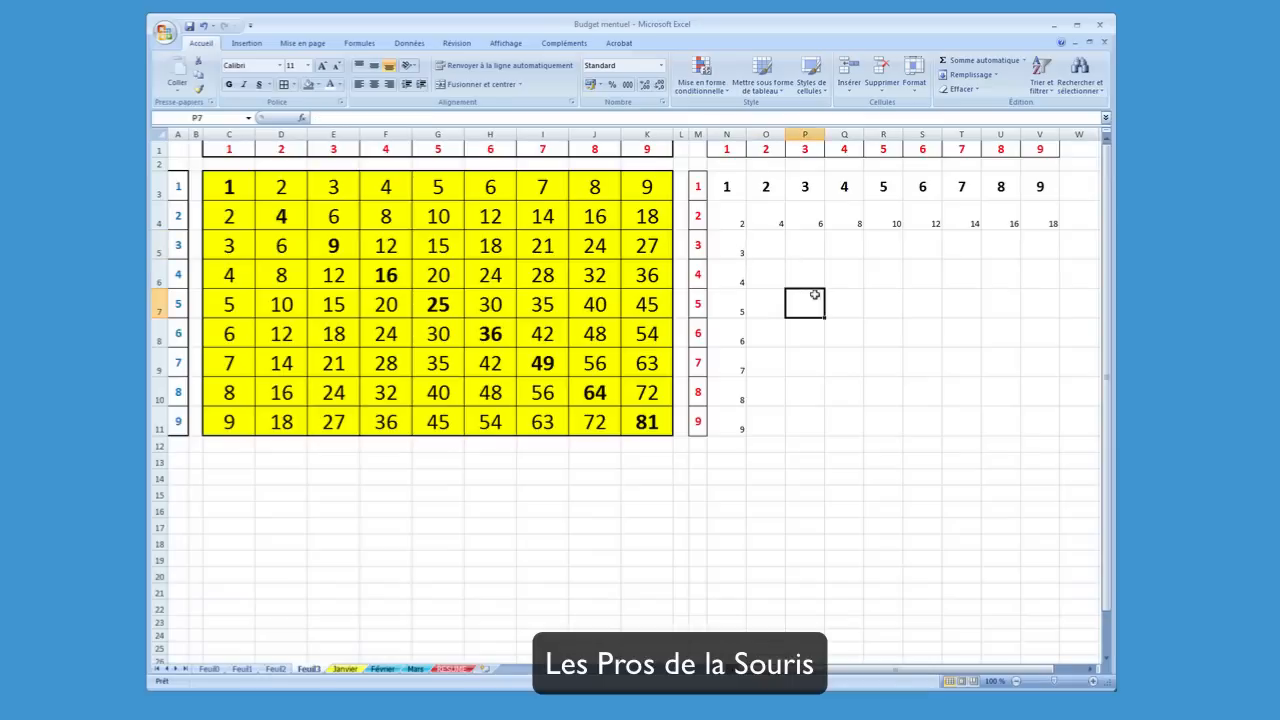
Fill the formulas in N5 to N11 across to column V in a single operation
{"action": "left_click", "coordinate": [726, 244]}
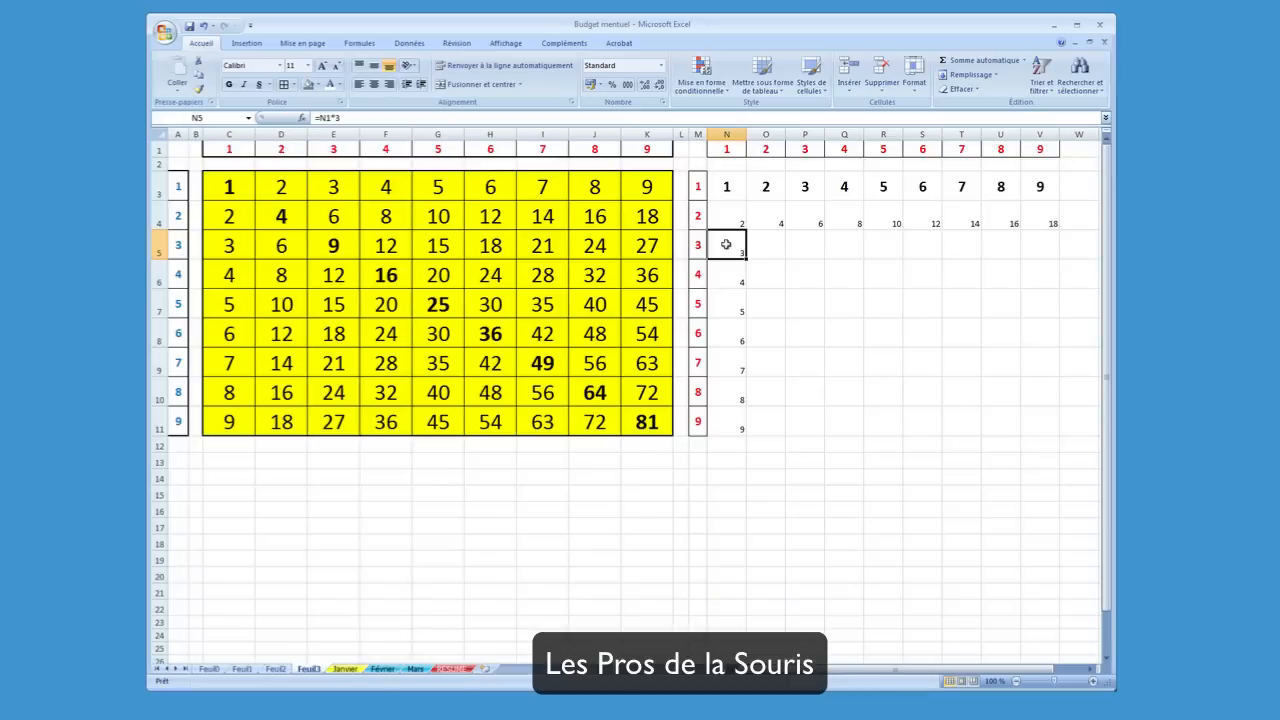
{"action": "left_click_drag", "start_coordinate": [726, 254], "coordinate": [736, 424]}
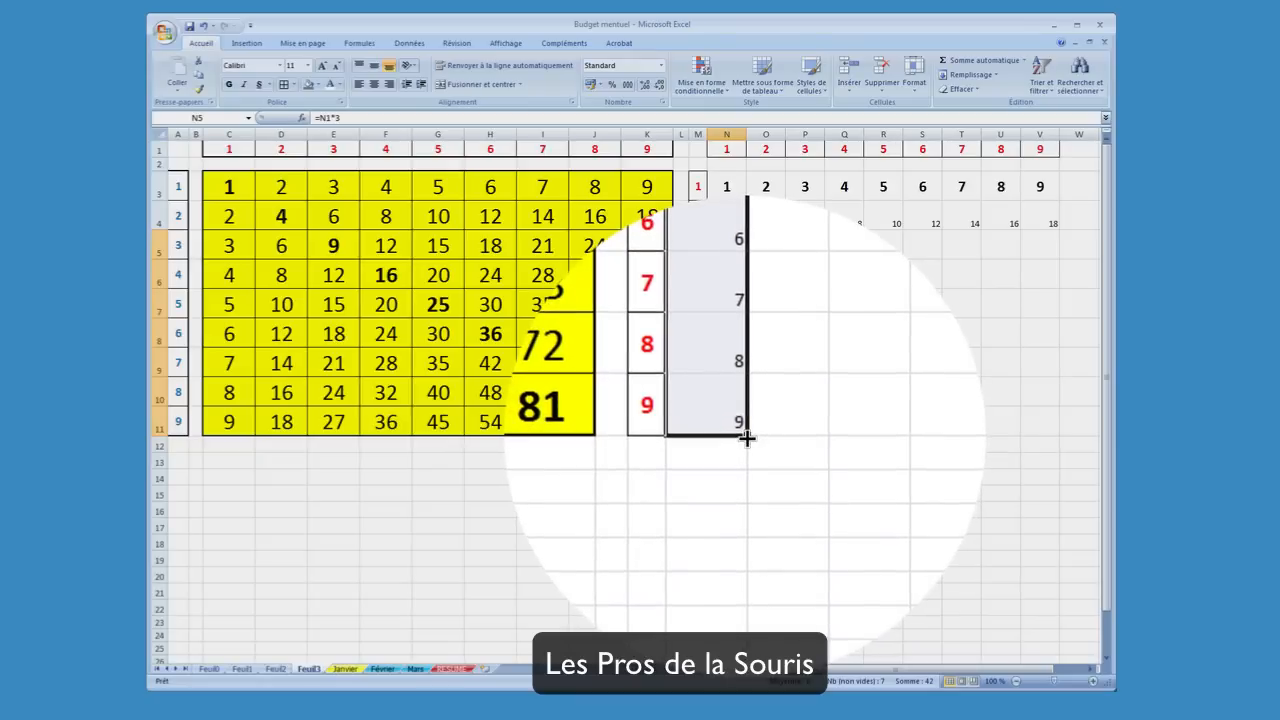
{"action": "left_click_drag", "start_coordinate": [746, 437], "coordinate": [1058, 437]}
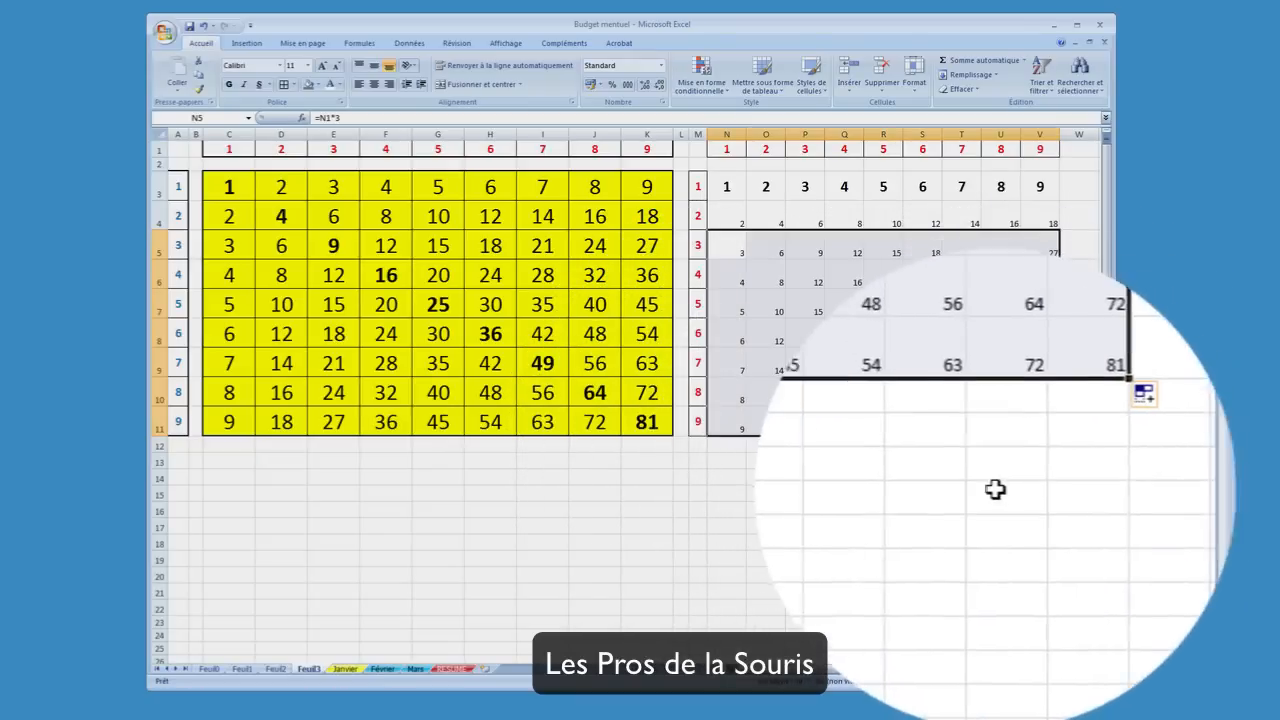
{"action": "left_click", "coordinate": [958, 492]}
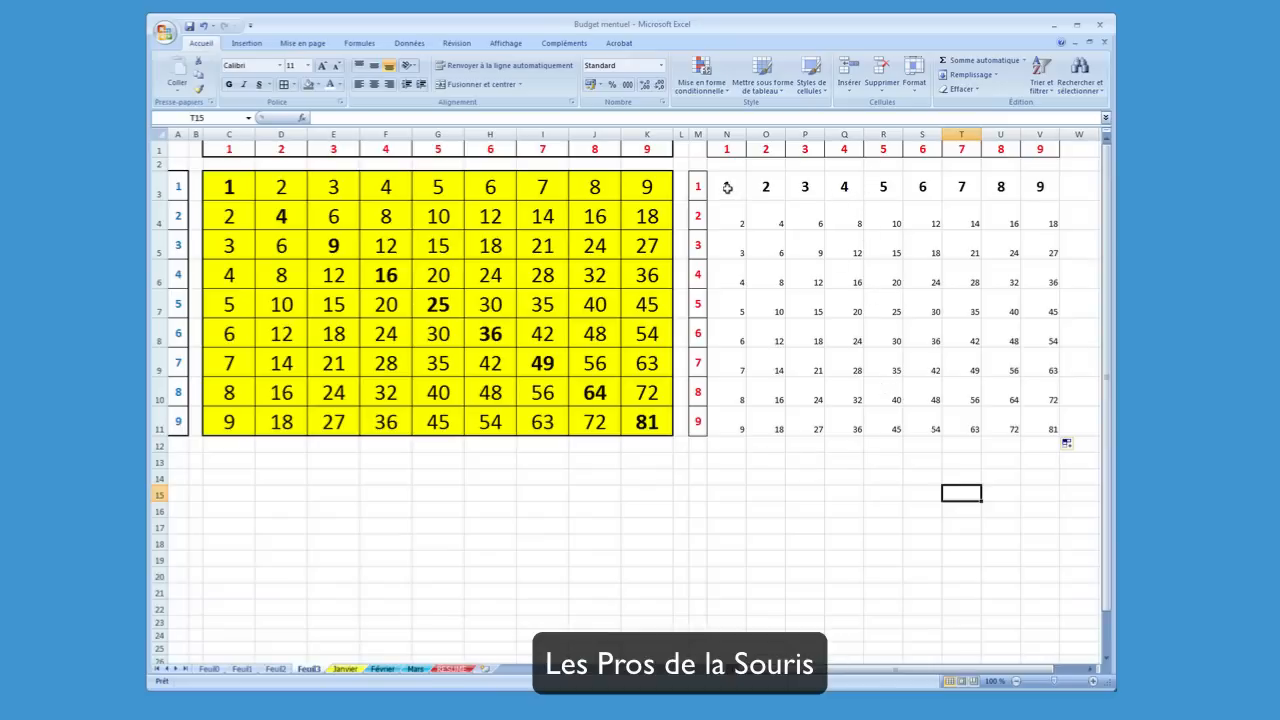
Copy the formatting of N3 to V3 onto the range N4 to V11 with the format painter
{"action": "left_click_drag", "start_coordinate": [727, 187], "coordinate": [1023, 190]}
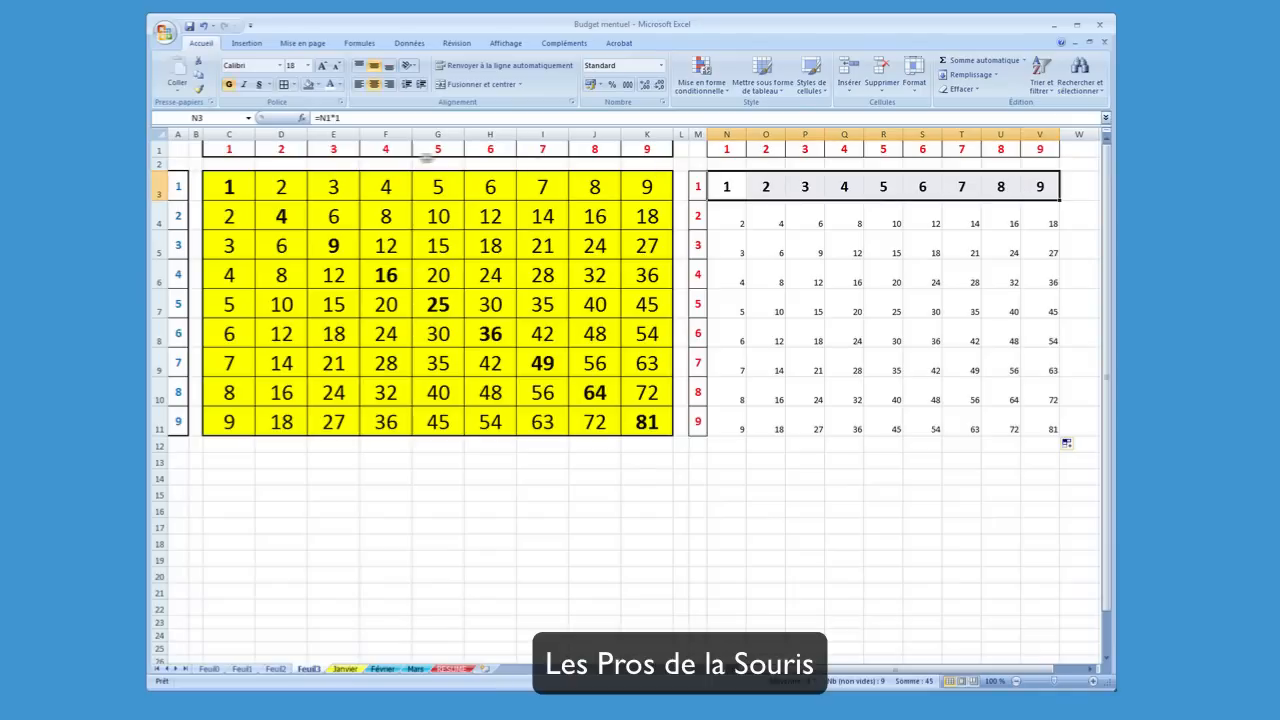
{"action": "left_click", "coordinate": [200, 92]}
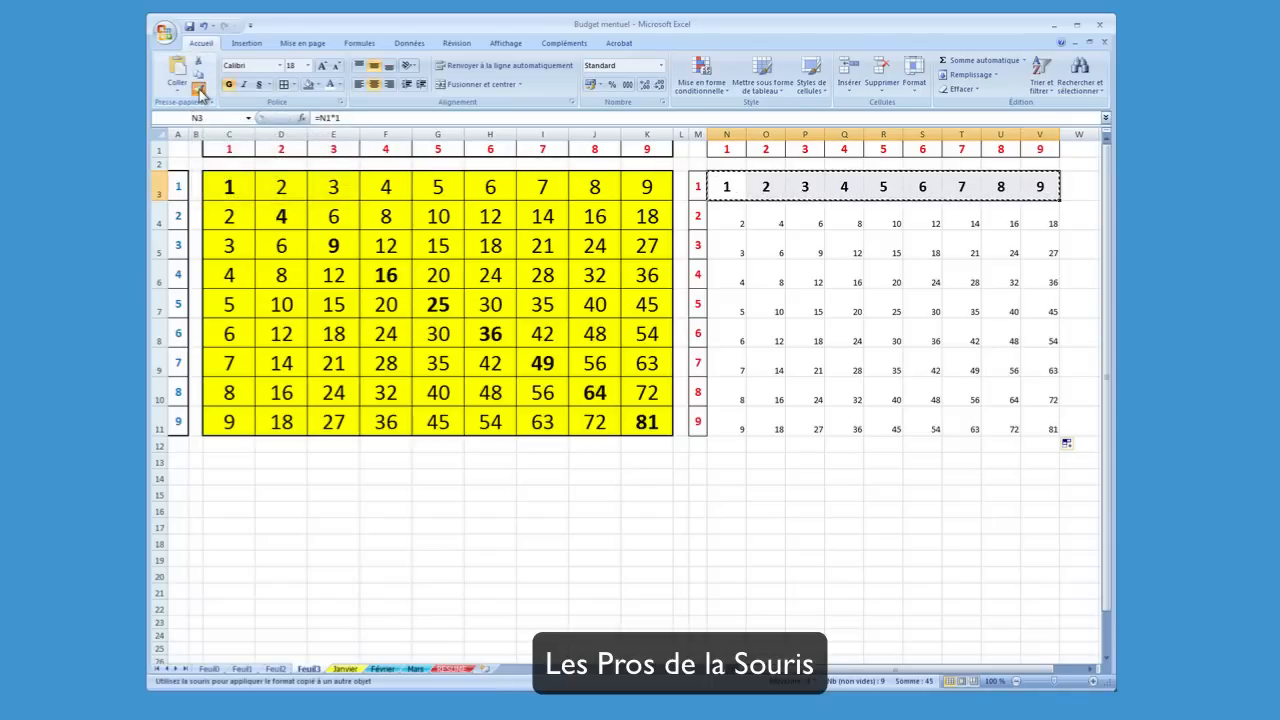
{"action": "mouse_move", "coordinate": [724, 219]}
{"action": "left_mouse_down"}
{"action": "mouse_move", "coordinate": [854, 334]}
{"action": "mouse_move", "coordinate": [1031, 412]}
{"action": "left_mouse_up"}
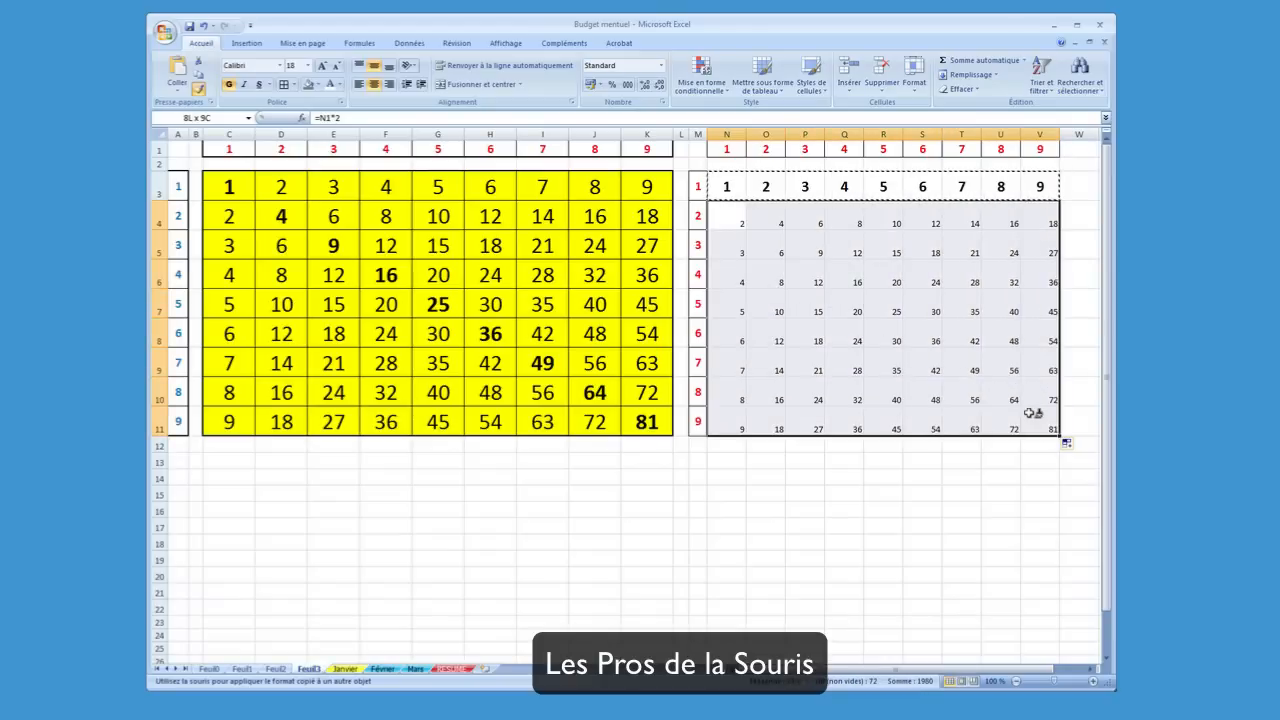
{"action": "left_click_drag", "start_coordinate": [1031, 412], "coordinate": [1031, 412]}
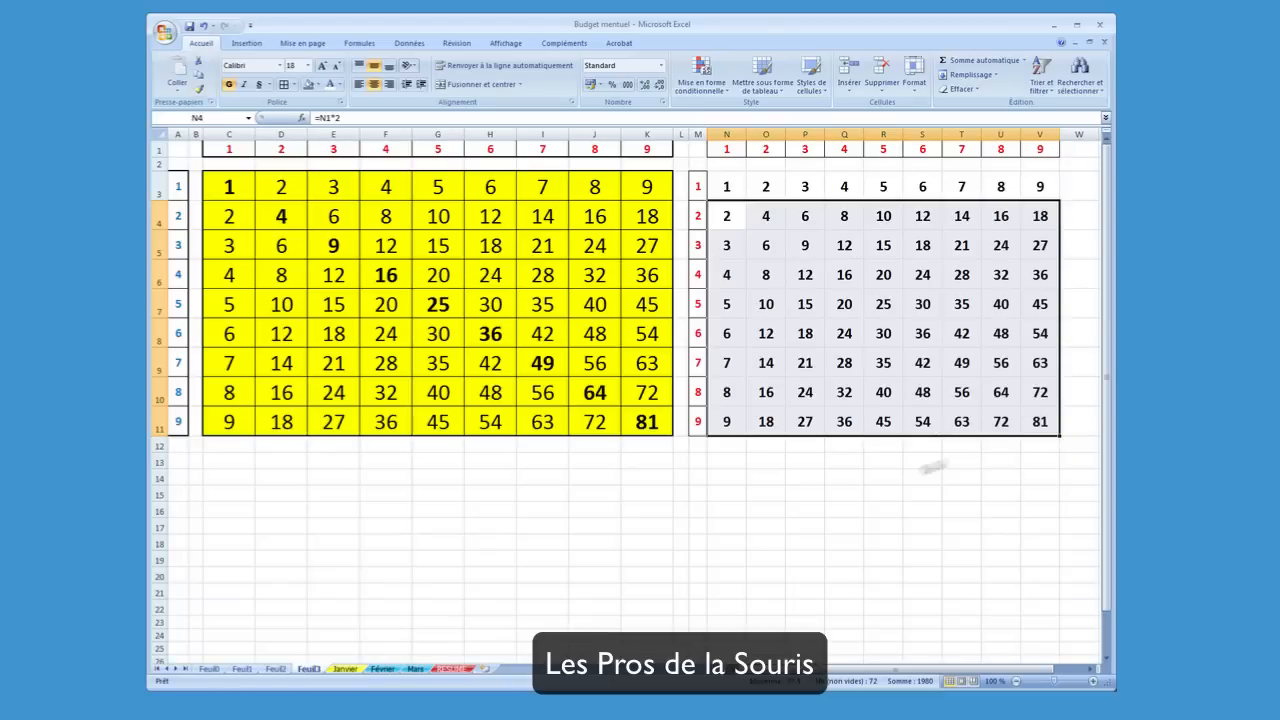
{"action": "left_click", "coordinate": [832, 492]}
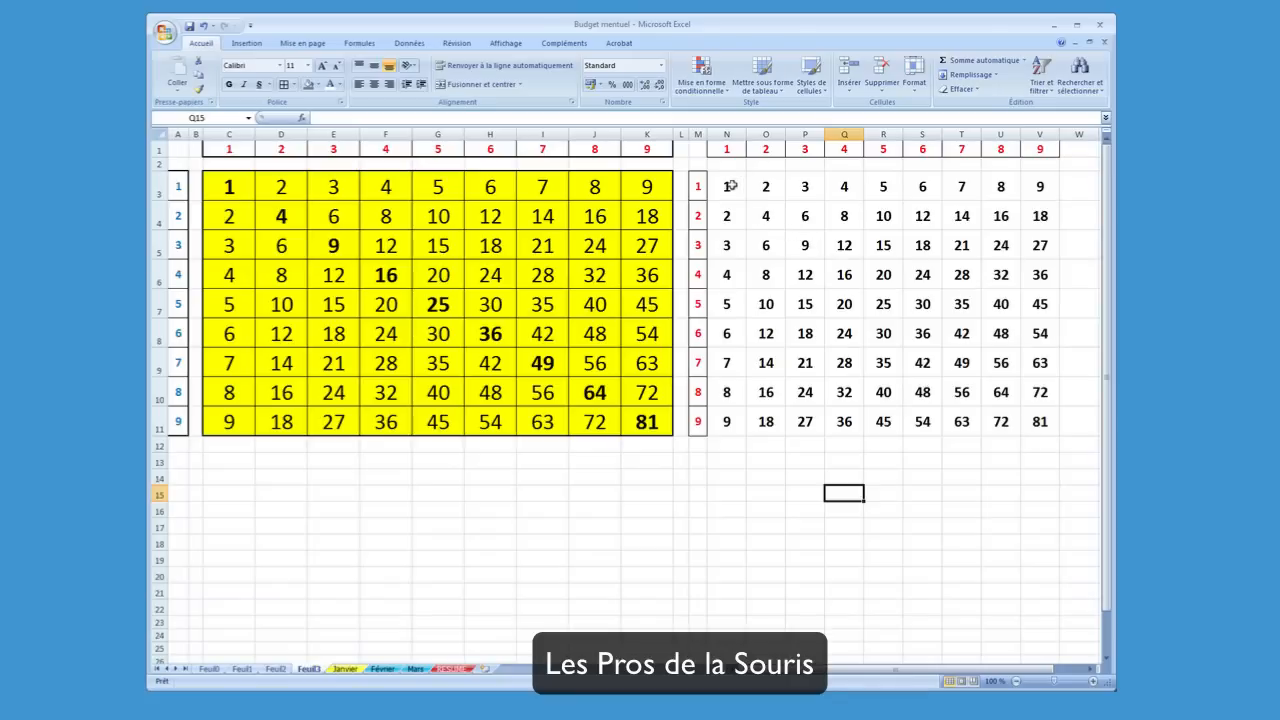
Apply a yellow fill and borders around every cell of the second multiplication table, N3 to V11
{"action": "left_click_drag", "start_coordinate": [733, 185], "coordinate": [1023, 420]}
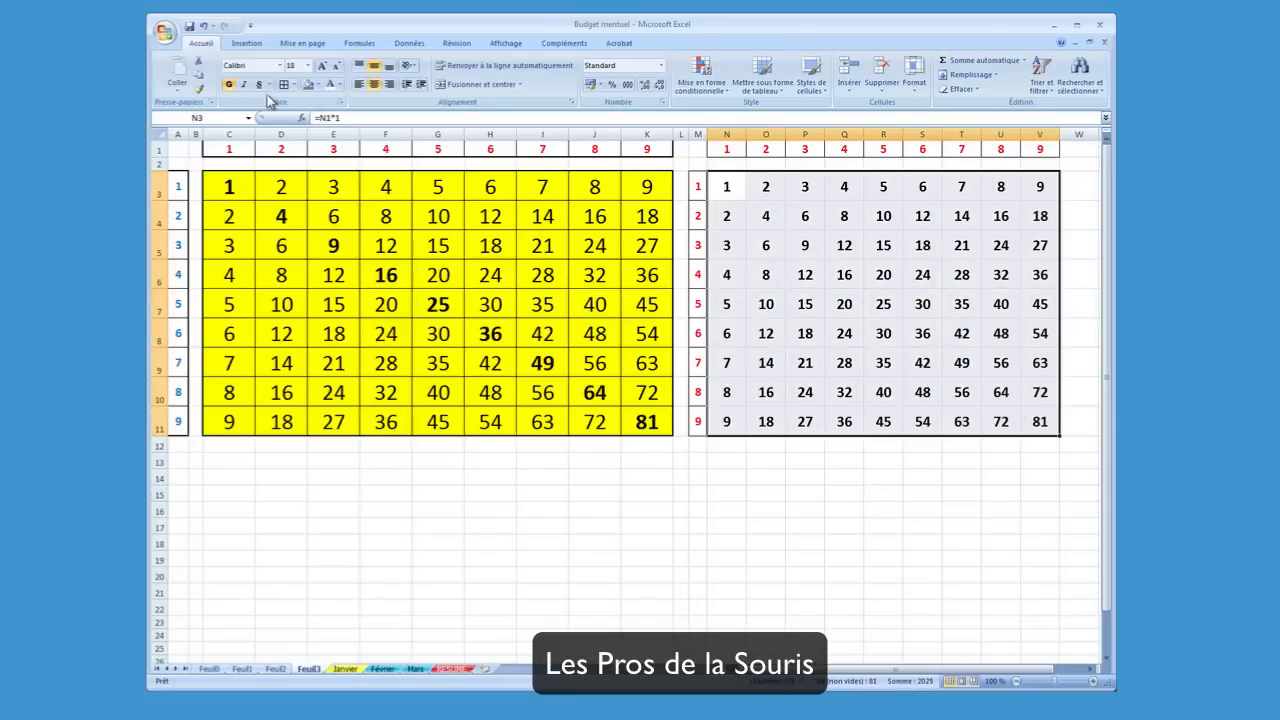
{"action": "left_click", "coordinate": [318, 85]}
{"action": "left_click", "coordinate": [340, 181]}
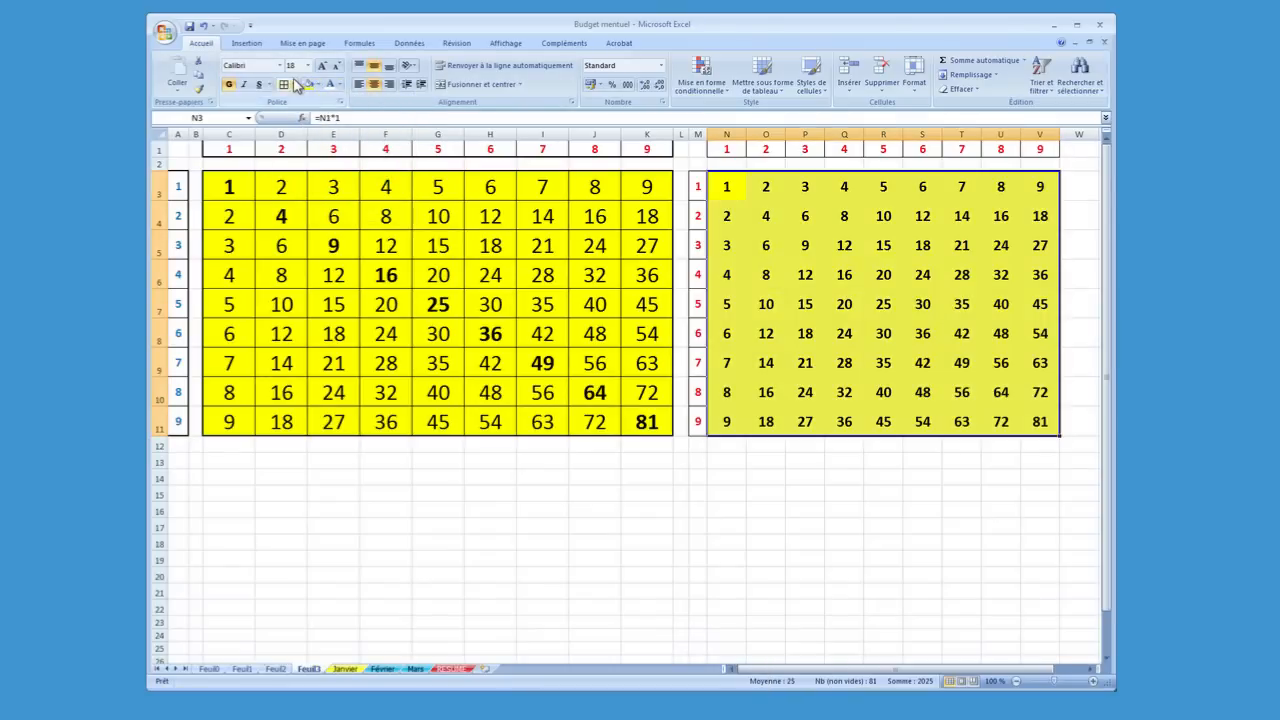
{"action": "left_click", "coordinate": [285, 85]}
{"action": "left_click", "coordinate": [776, 446]}
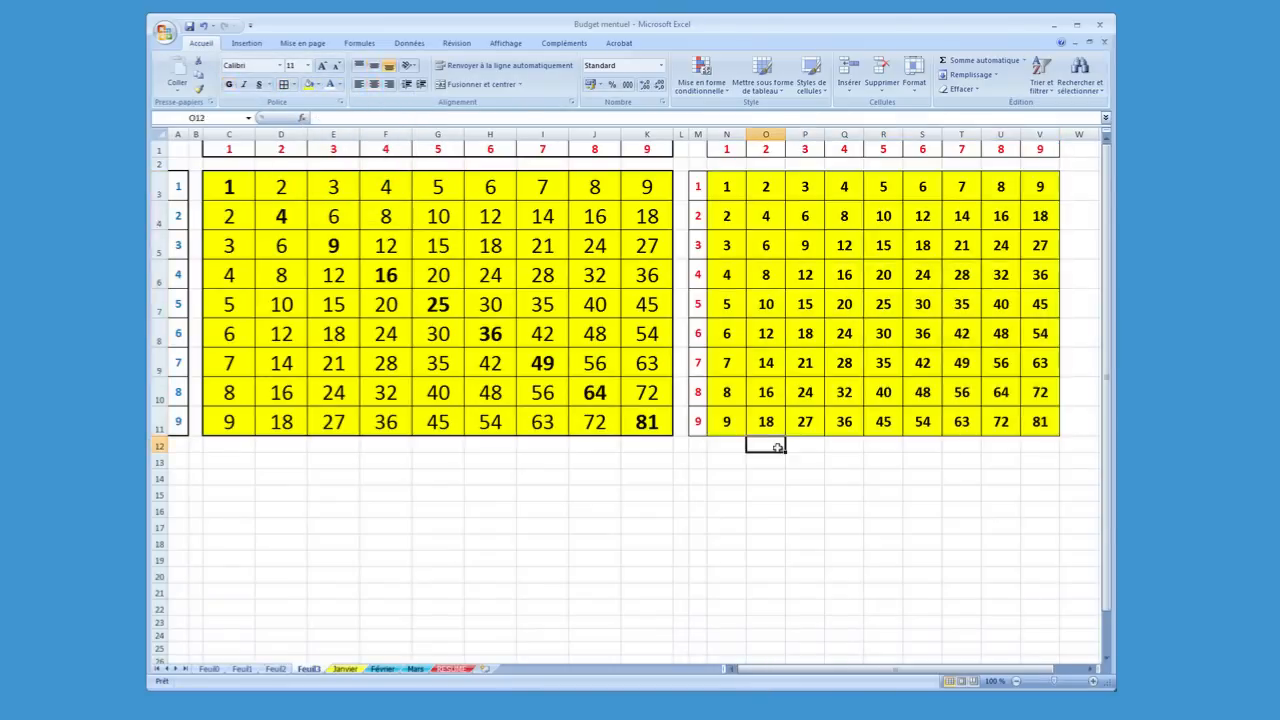
{"action": "left_click", "coordinate": [768, 482]}
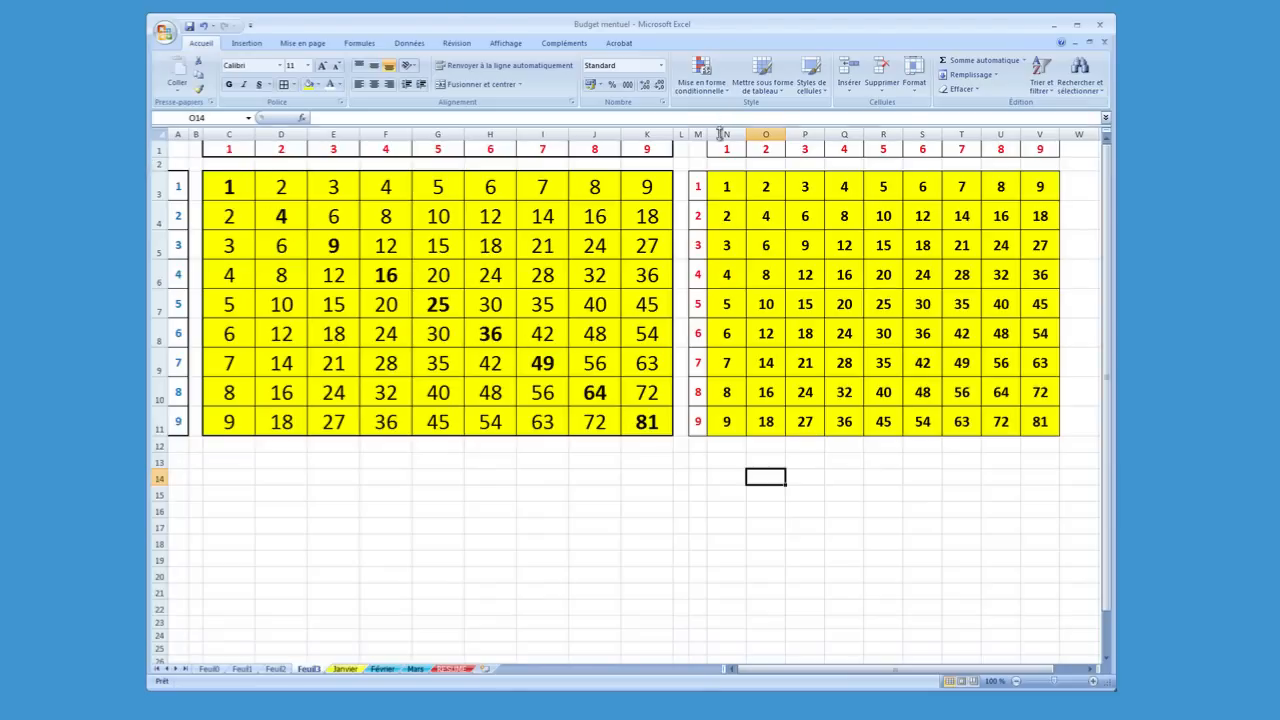
Increase the font size to 22 for the diagonal cells of the second table, from N3 through O4, P5 and on to V11
{"action": "left_click", "coordinate": [726, 187]}
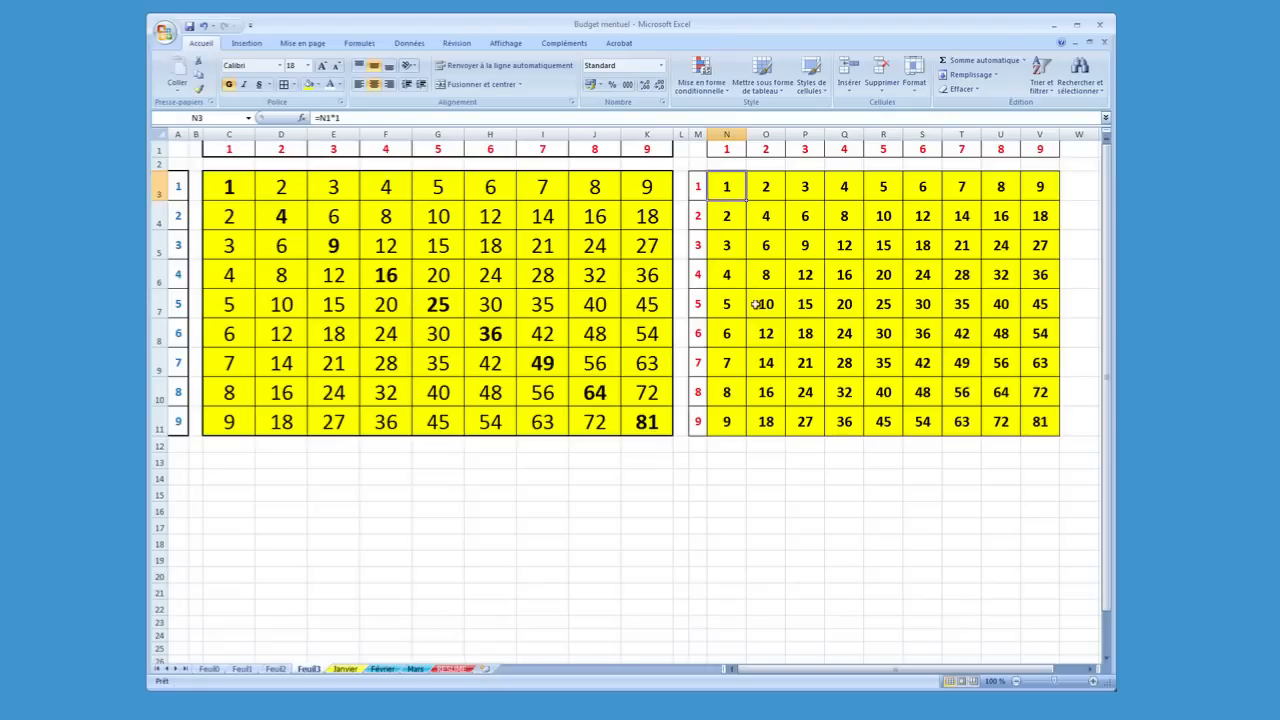
{"action": "left_click", "coordinate": [771, 223], "text": "ctrl"}
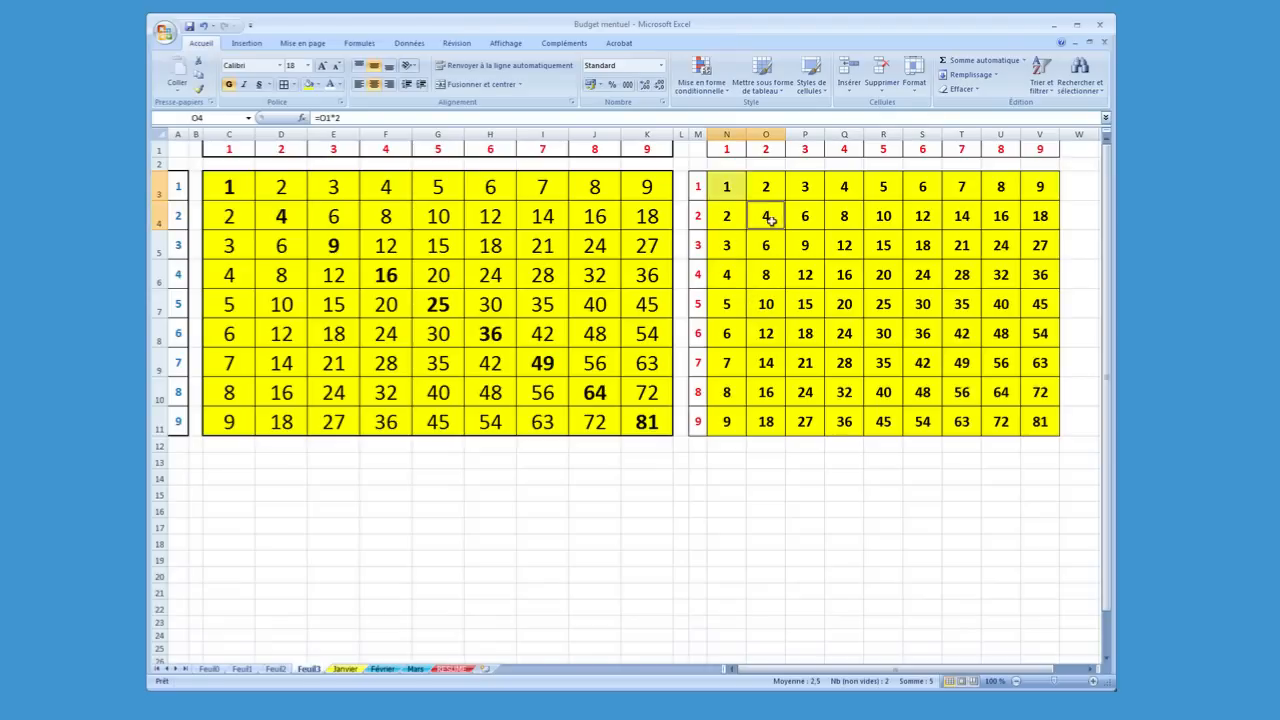
{"action": "left_click", "coordinate": [810, 249], "text": "ctrl"}
{"action": "left_click", "coordinate": [838, 272], "text": "ctrl"}
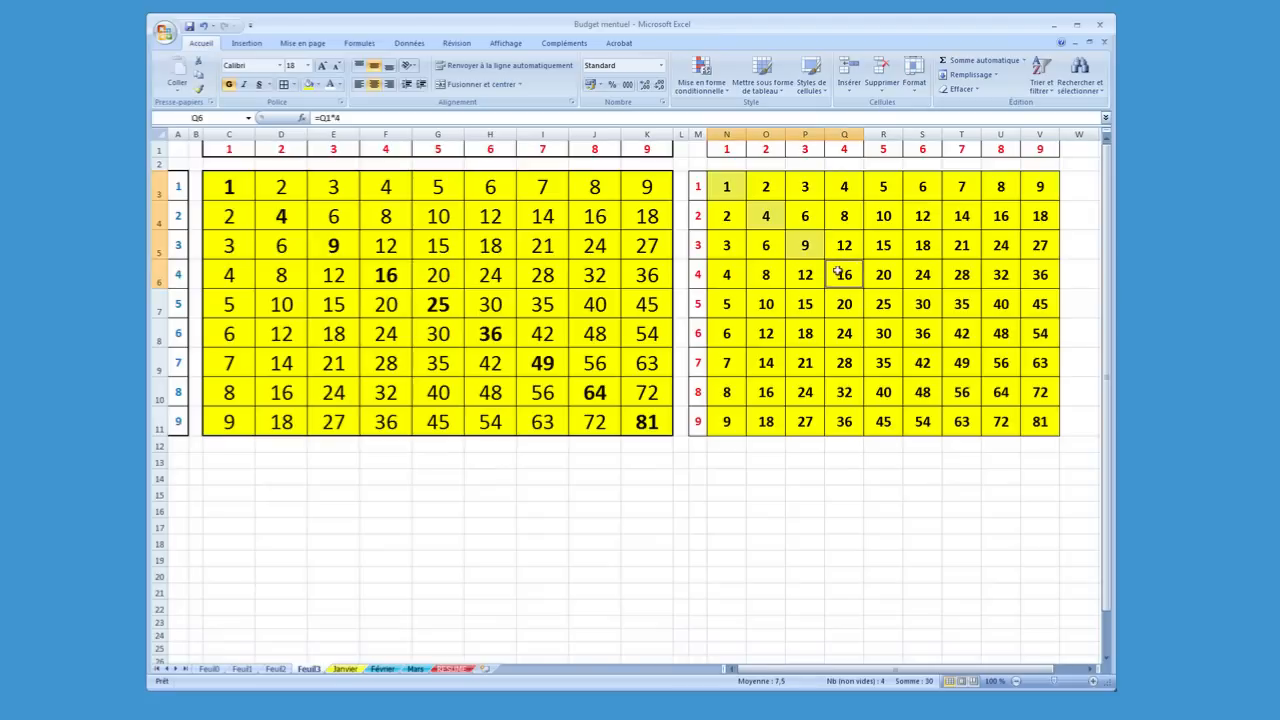
{"action": "left_click", "coordinate": [890, 306], "text": "ctrl"}
{"action": "left_click", "coordinate": [930, 338], "text": "ctrl"}
{"action": "left_click", "coordinate": [969, 362], "text": "ctrl"}
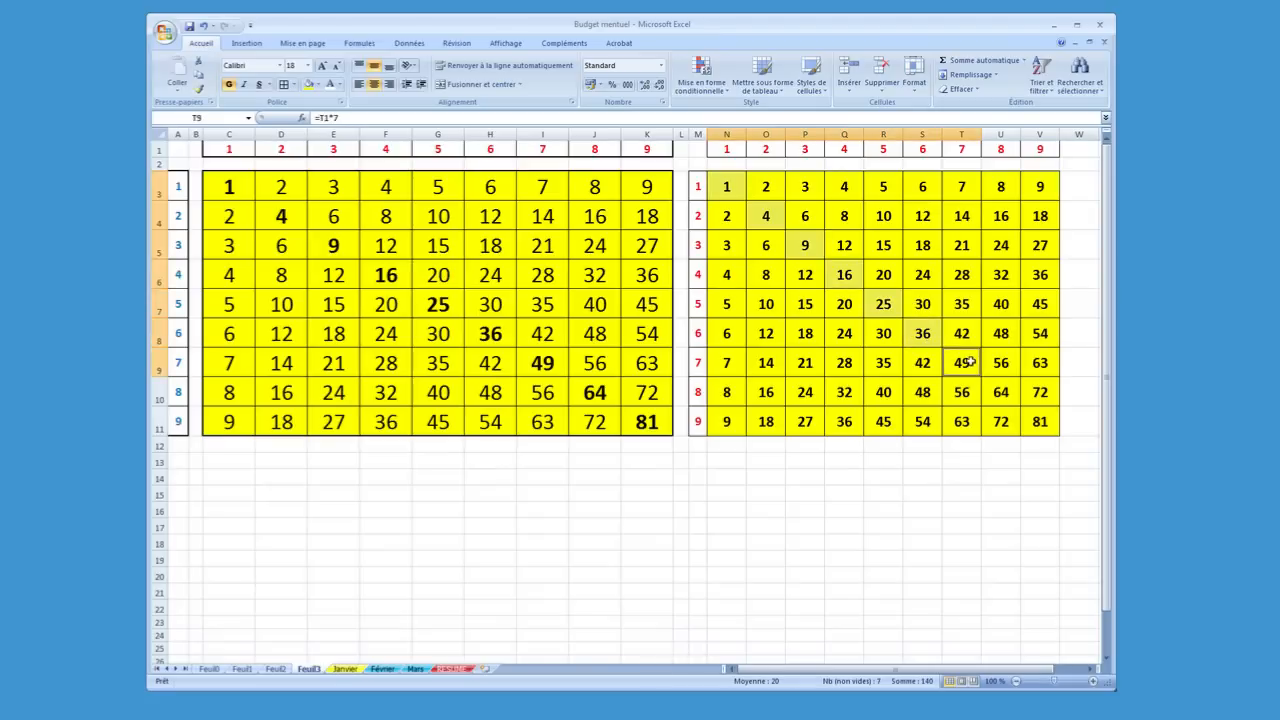
{"action": "left_click", "coordinate": [996, 390], "text": "ctrl"}
{"action": "left_click", "coordinate": [1040, 420], "text": "ctrl"}
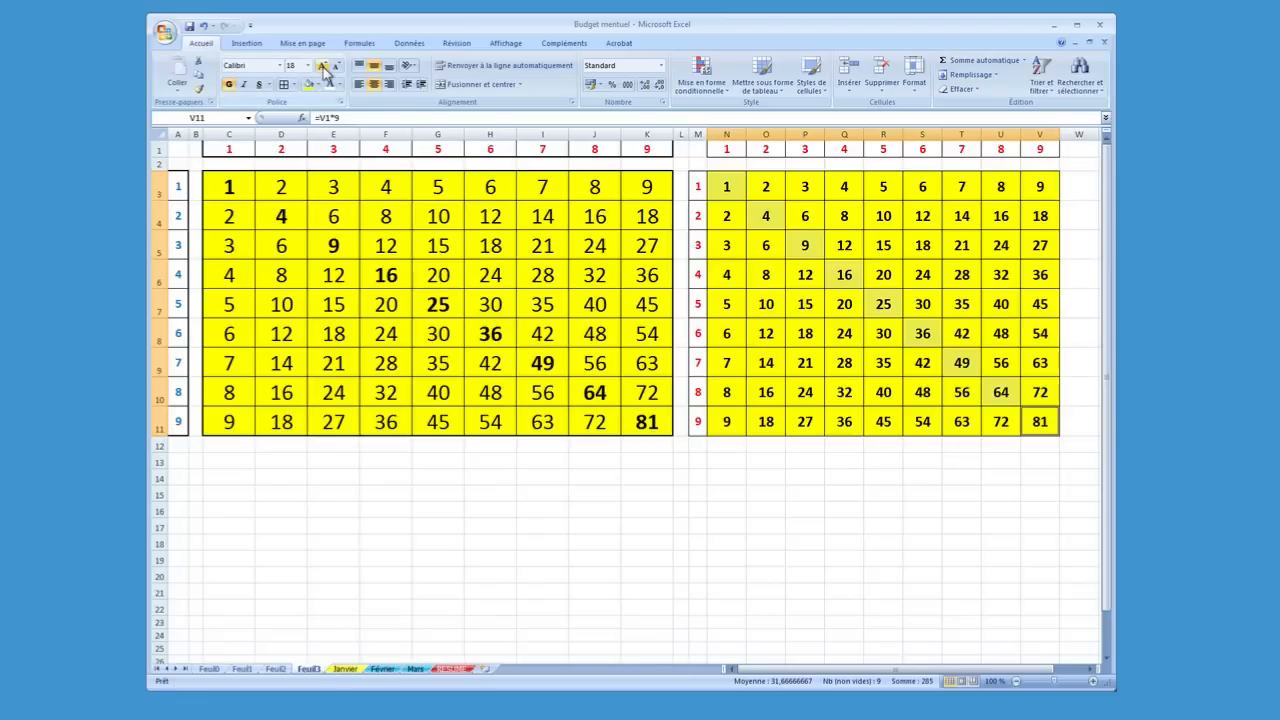
{"action": "left_click", "coordinate": [323, 67]}
{"action": "left_click", "coordinate": [323, 67]}
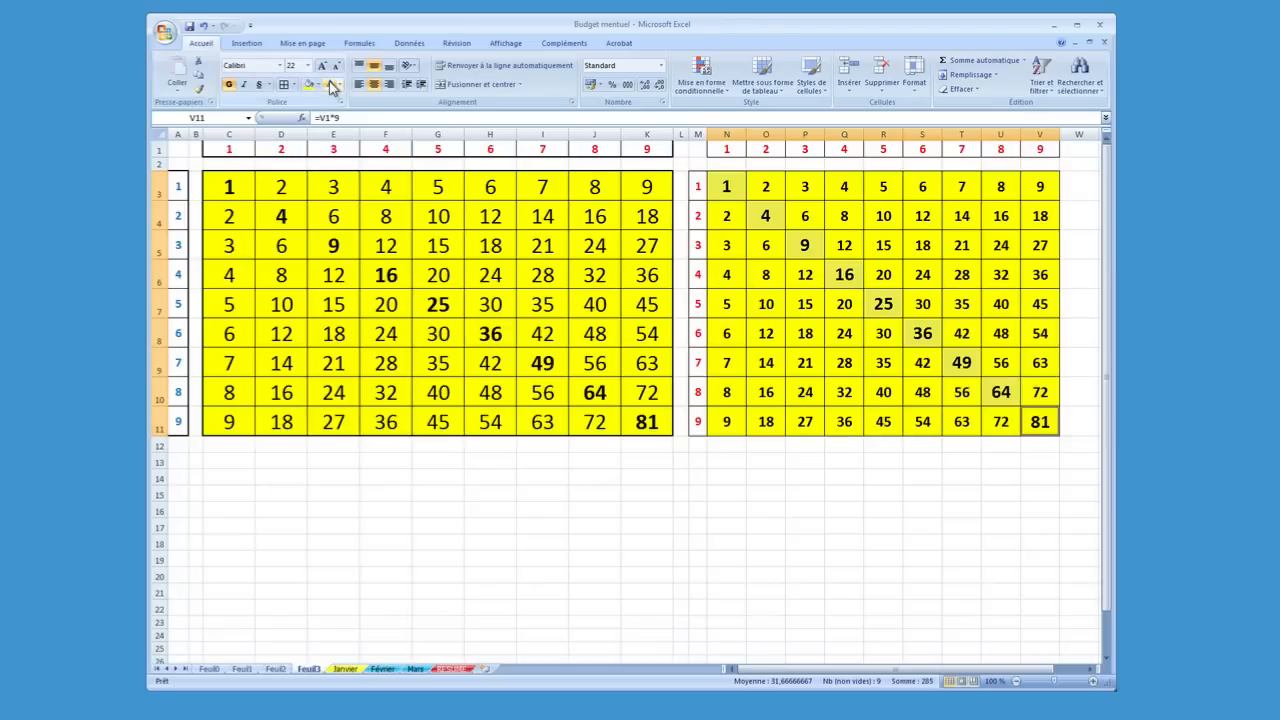
Set the font colour of the selected diagonal cells to the standard red
{"action": "left_click", "coordinate": [331, 86]}
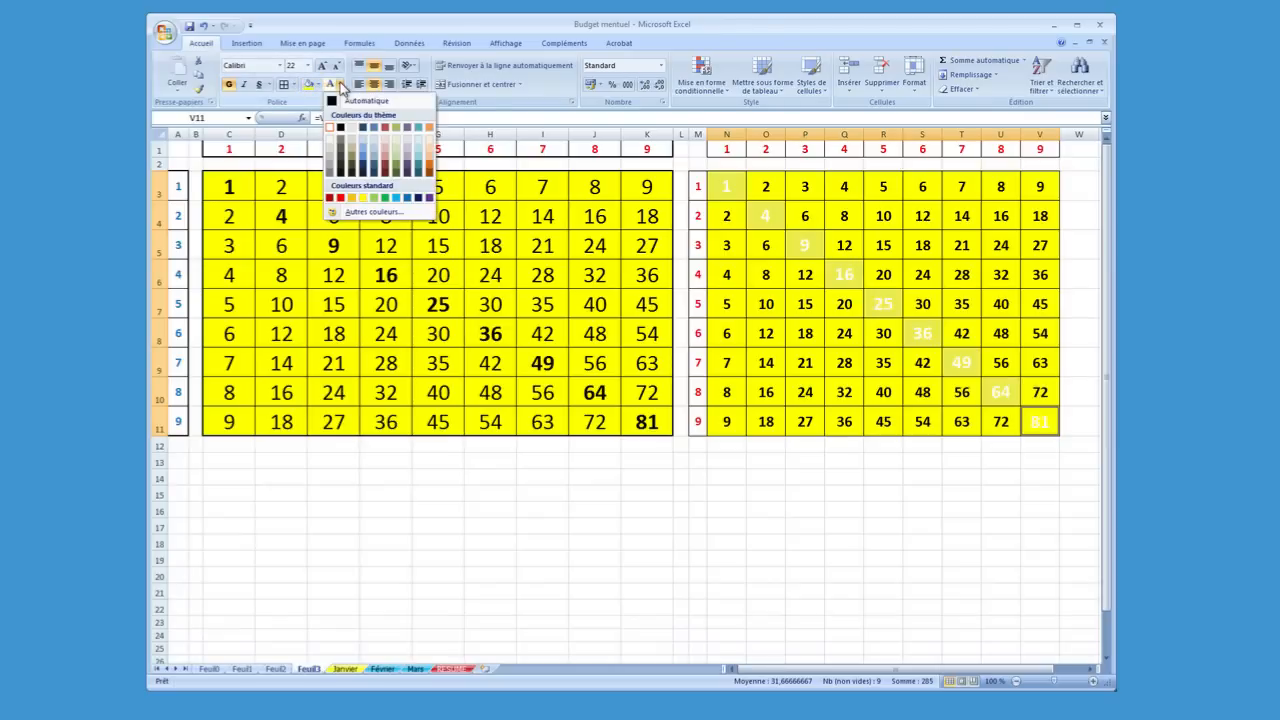
{"action": "left_click", "coordinate": [340, 85]}
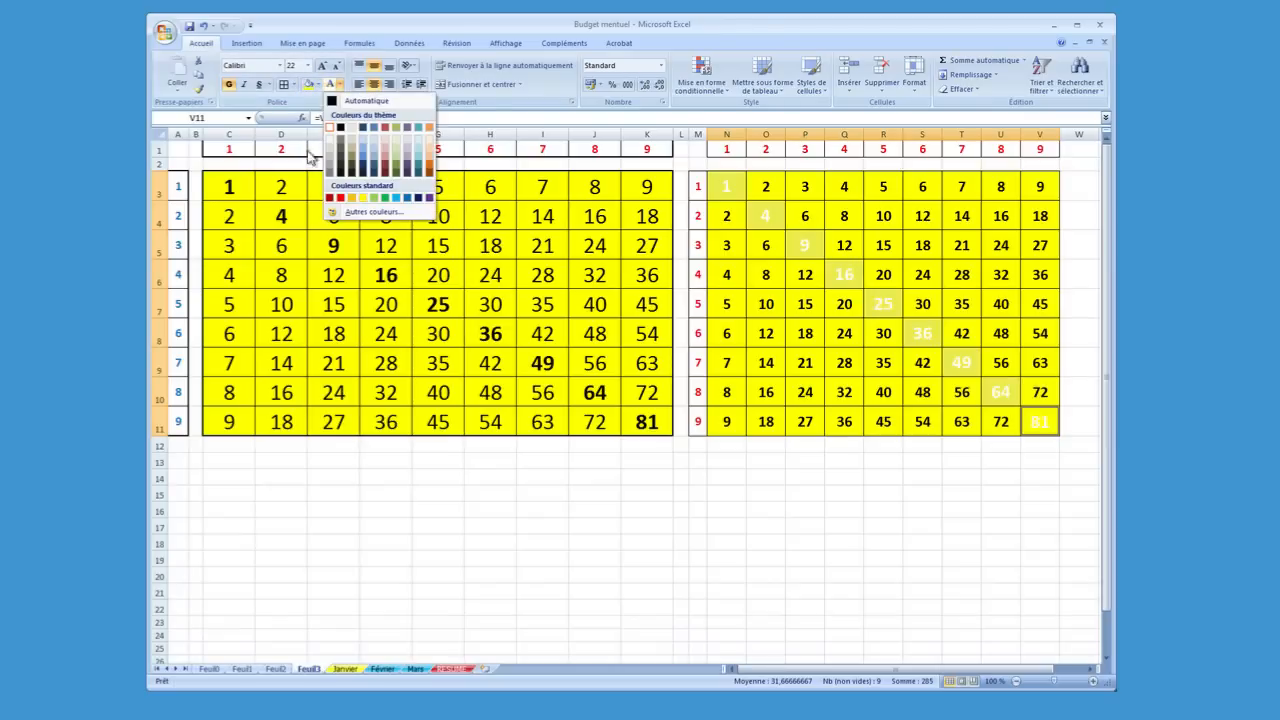
{"action": "left_click", "coordinate": [340, 197]}
{"action": "left_click", "coordinate": [884, 495]}
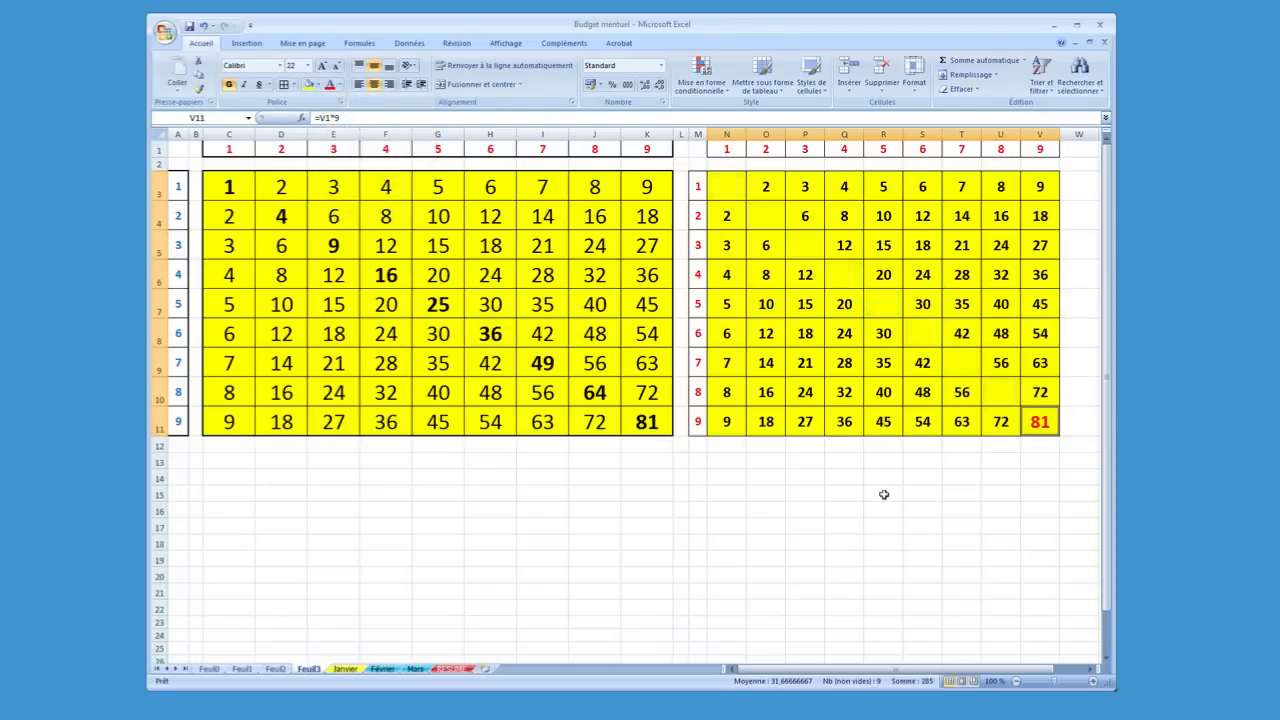
{"action": "left_click", "coordinate": [834, 505]}
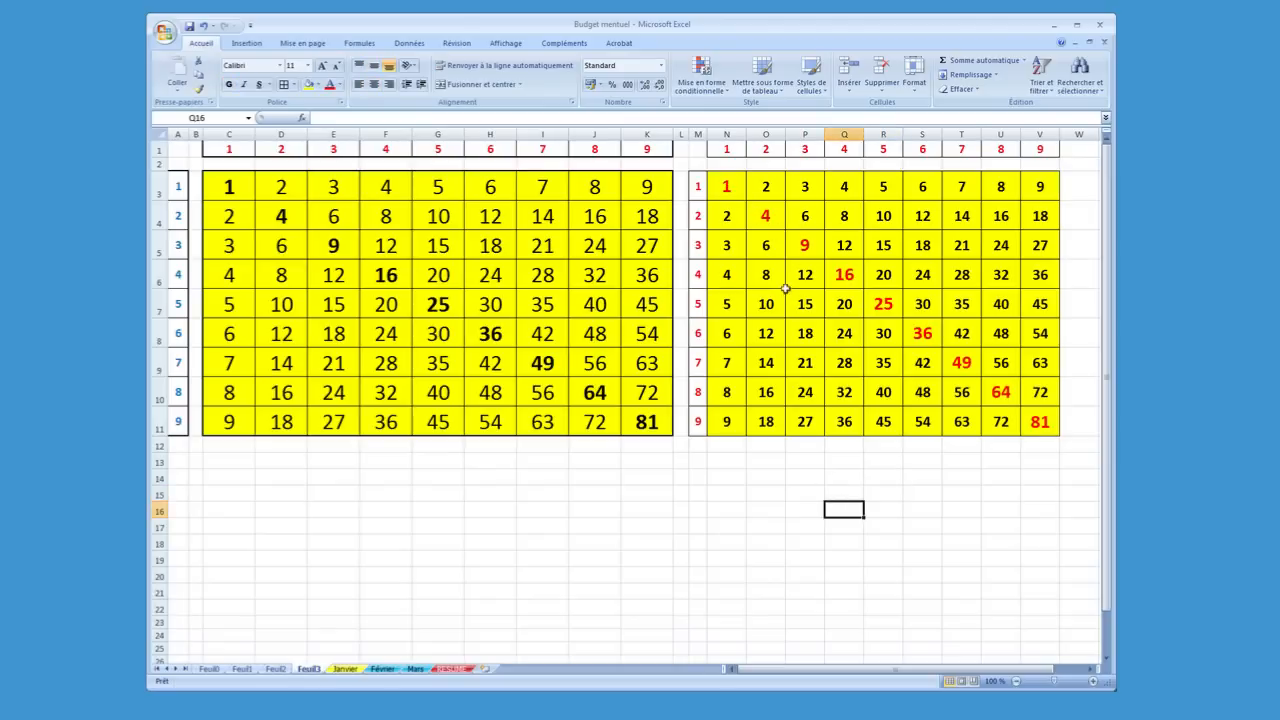
{"action": "left_click", "coordinate": [847, 280]}
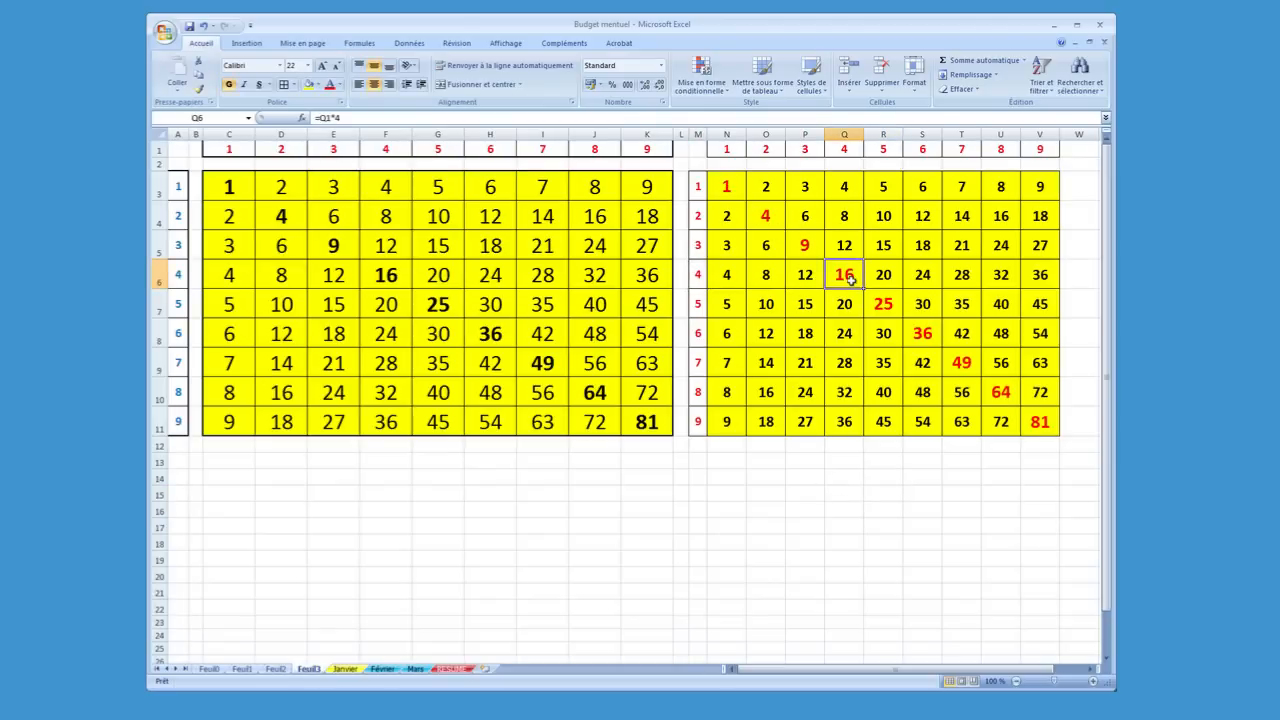
{"action": "left_click", "coordinate": [927, 331]}
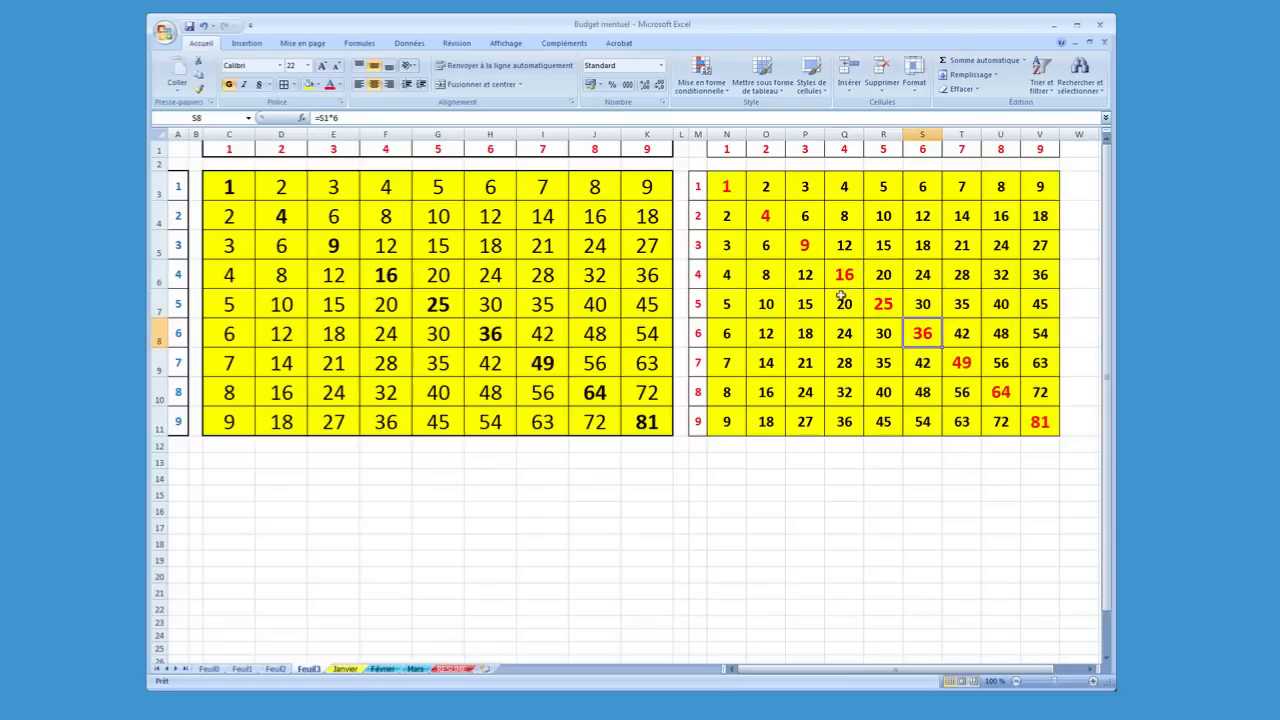
{"action": "left_click", "coordinate": [818, 477]}
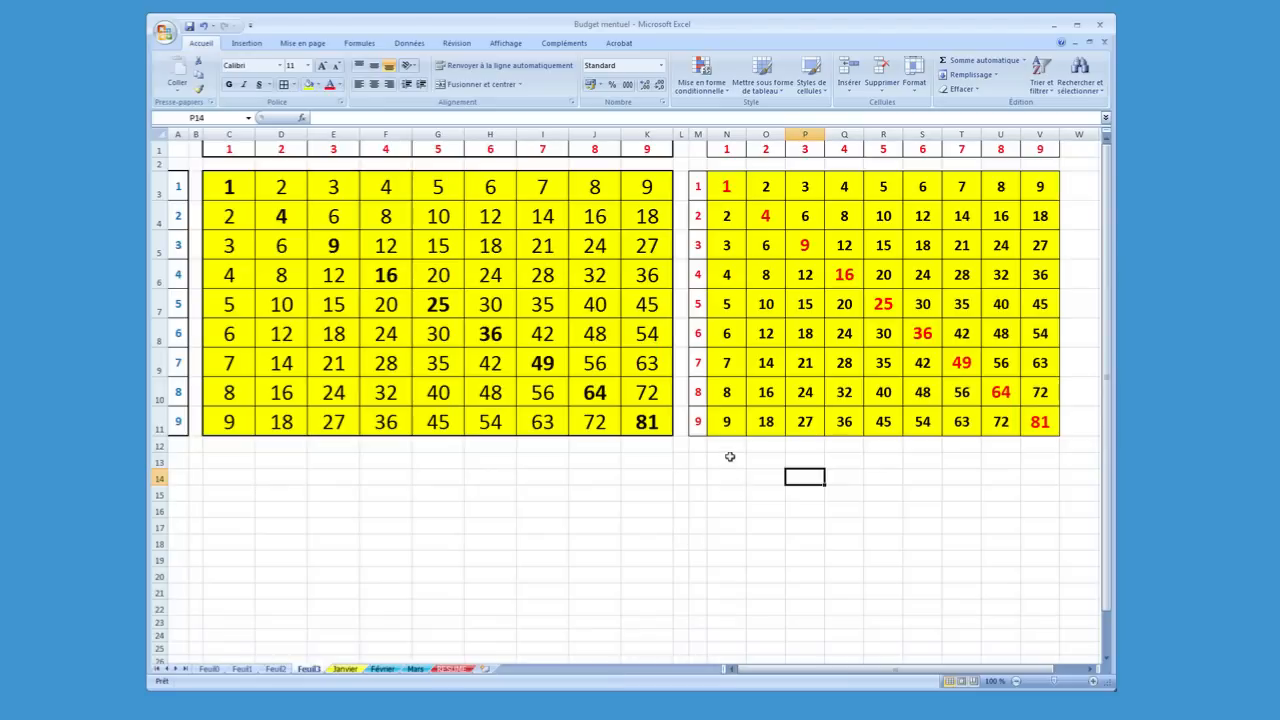
Fill N11 to V11 down into row 12, copying the values without the formatting
{"action": "left_click_drag", "start_coordinate": [727, 422], "coordinate": [1041, 425]}
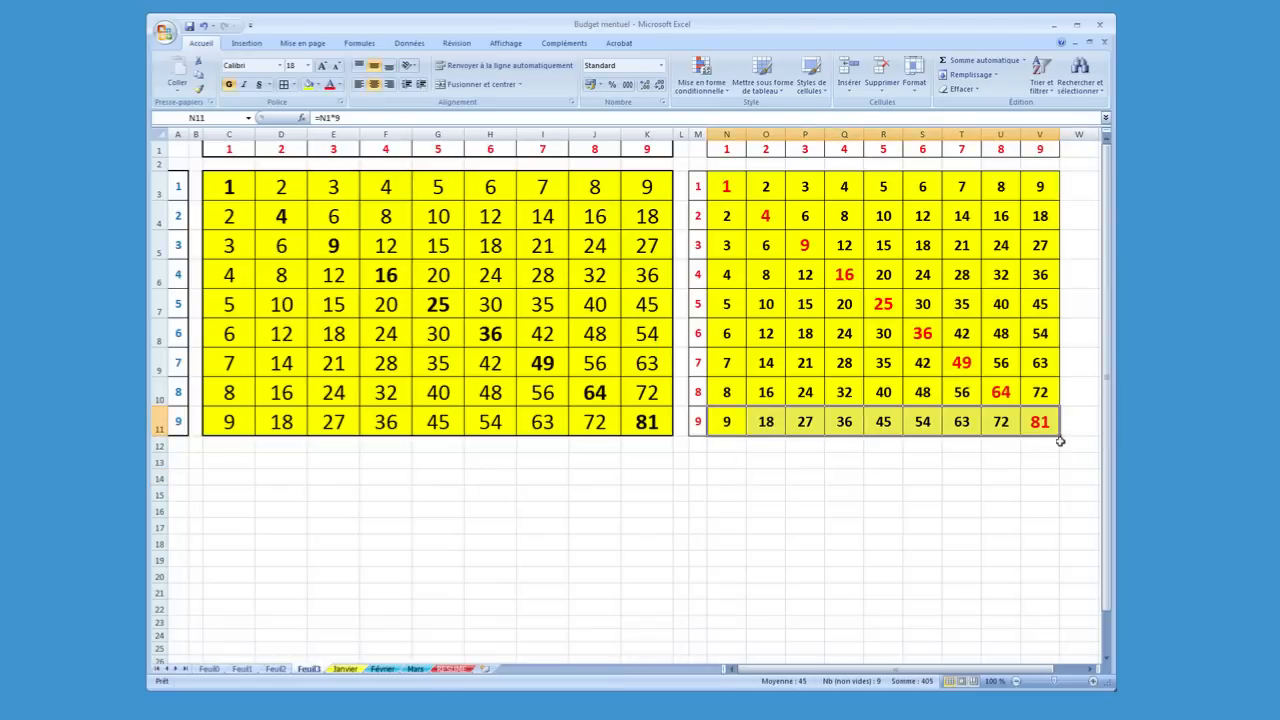
{"action": "left_click_drag", "start_coordinate": [1061, 436], "coordinate": [1060, 460]}
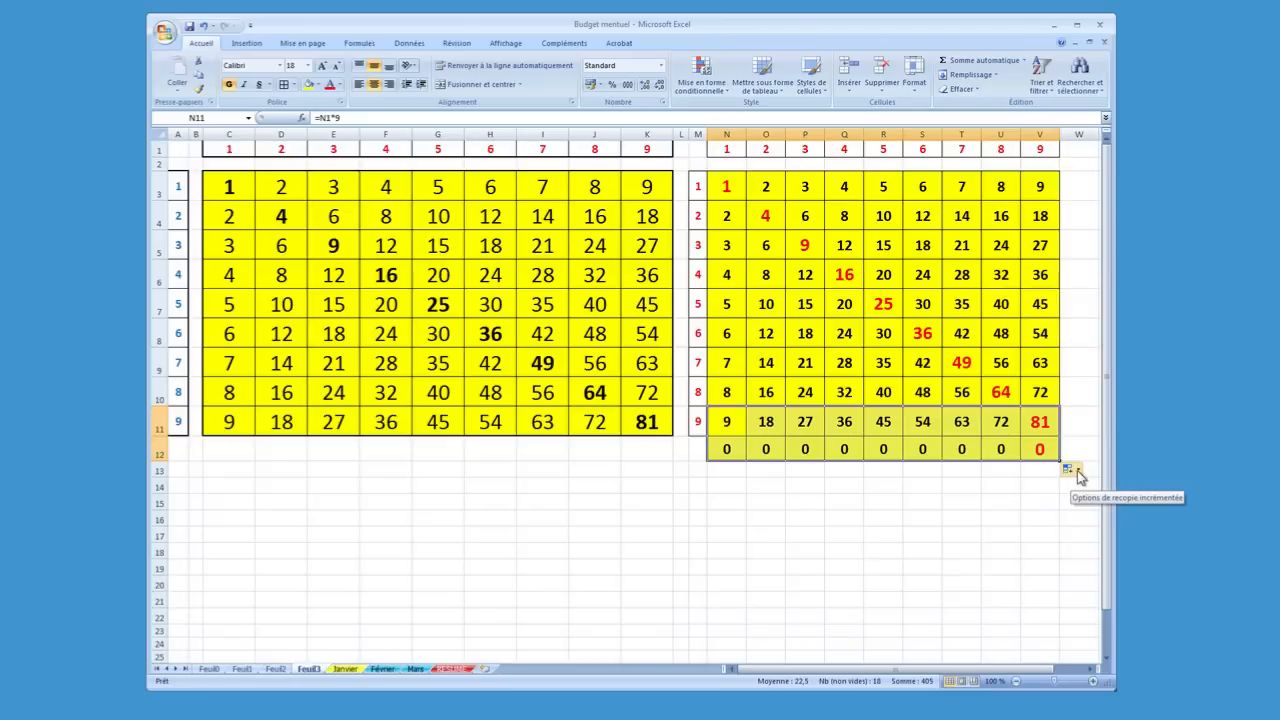
{"action": "left_click", "coordinate": [1078, 470]}
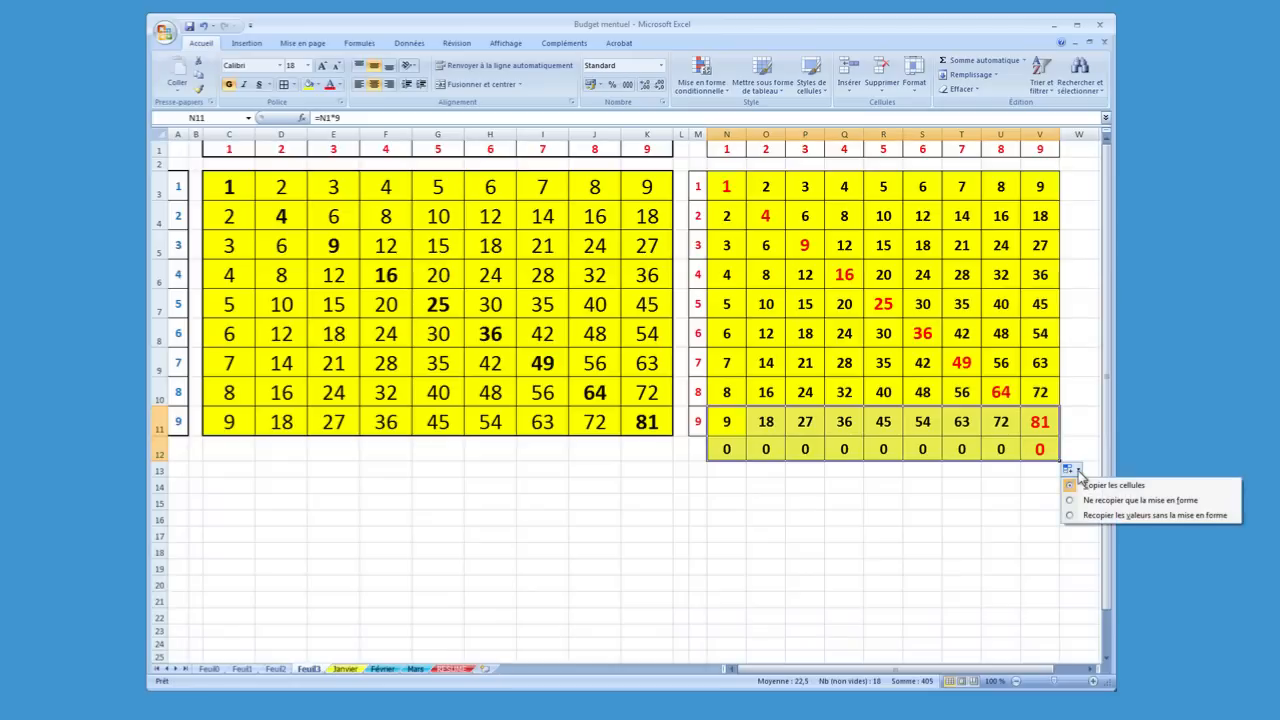
{"action": "left_click", "coordinate": [1079, 515]}
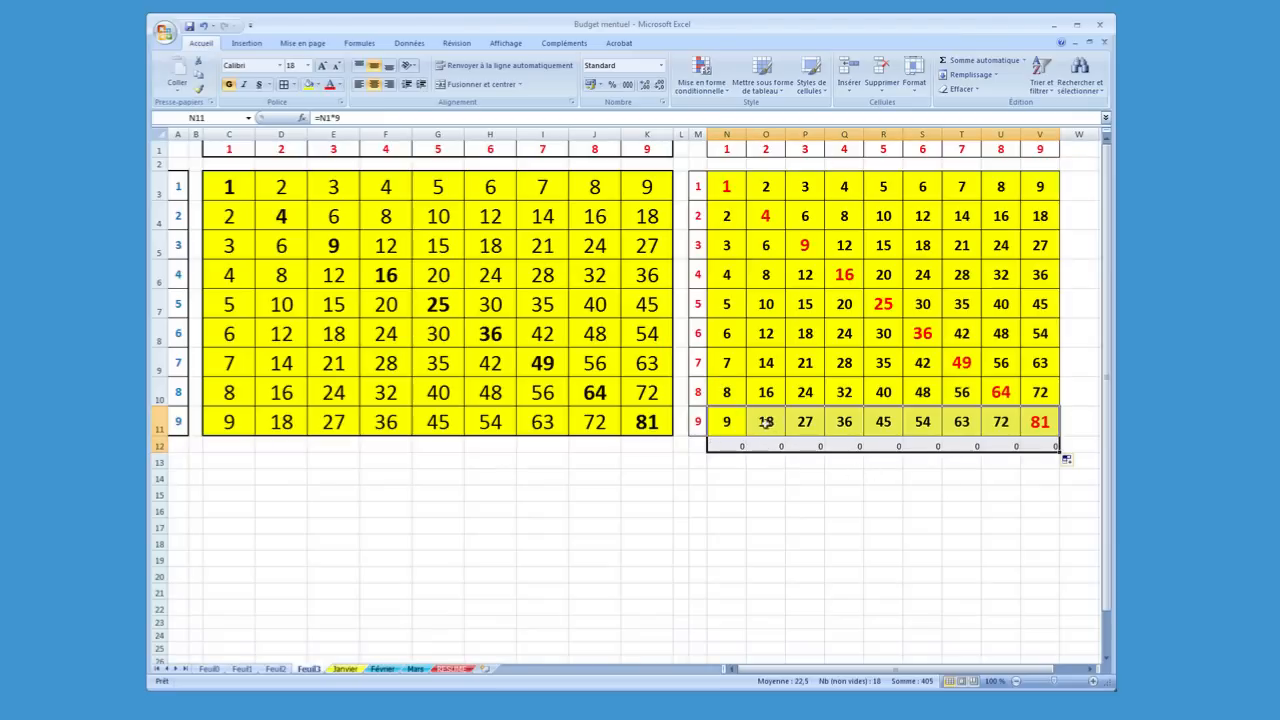
Change the row 12 fill option to formatting only, and after that to copying the cells in full
{"action": "left_click", "coordinate": [1076, 464]}
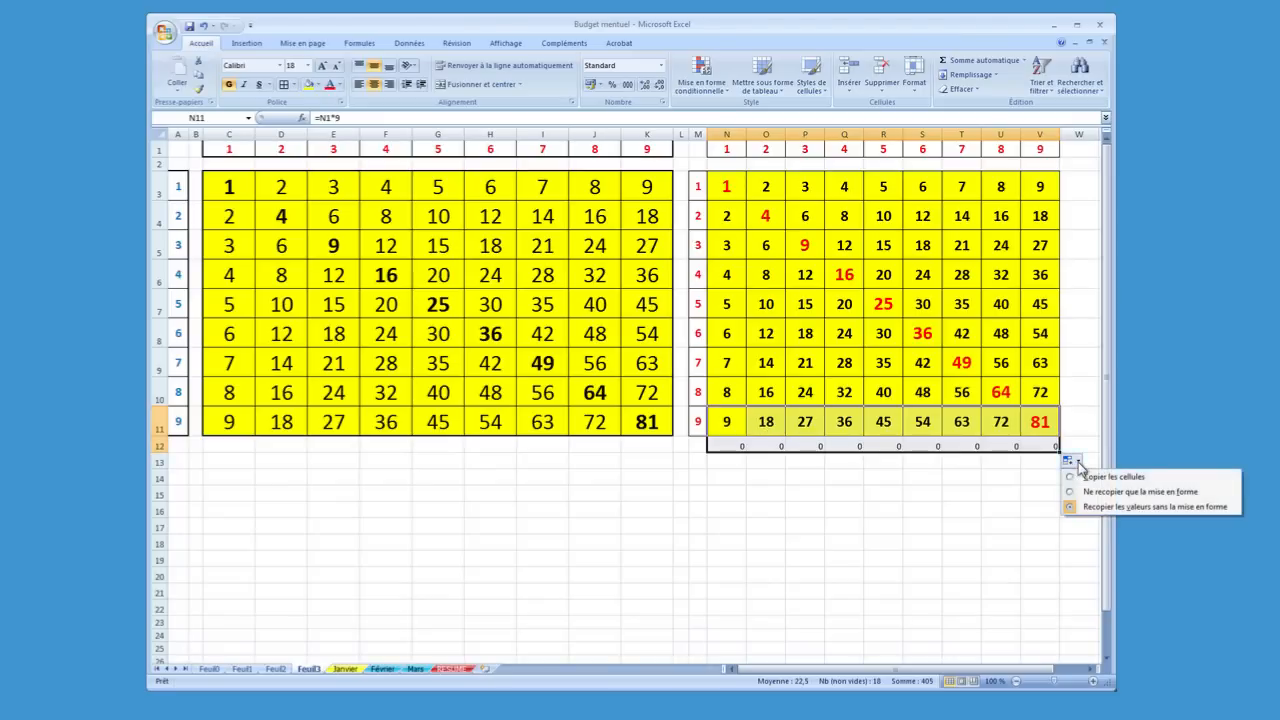
{"action": "left_click", "coordinate": [1088, 492]}
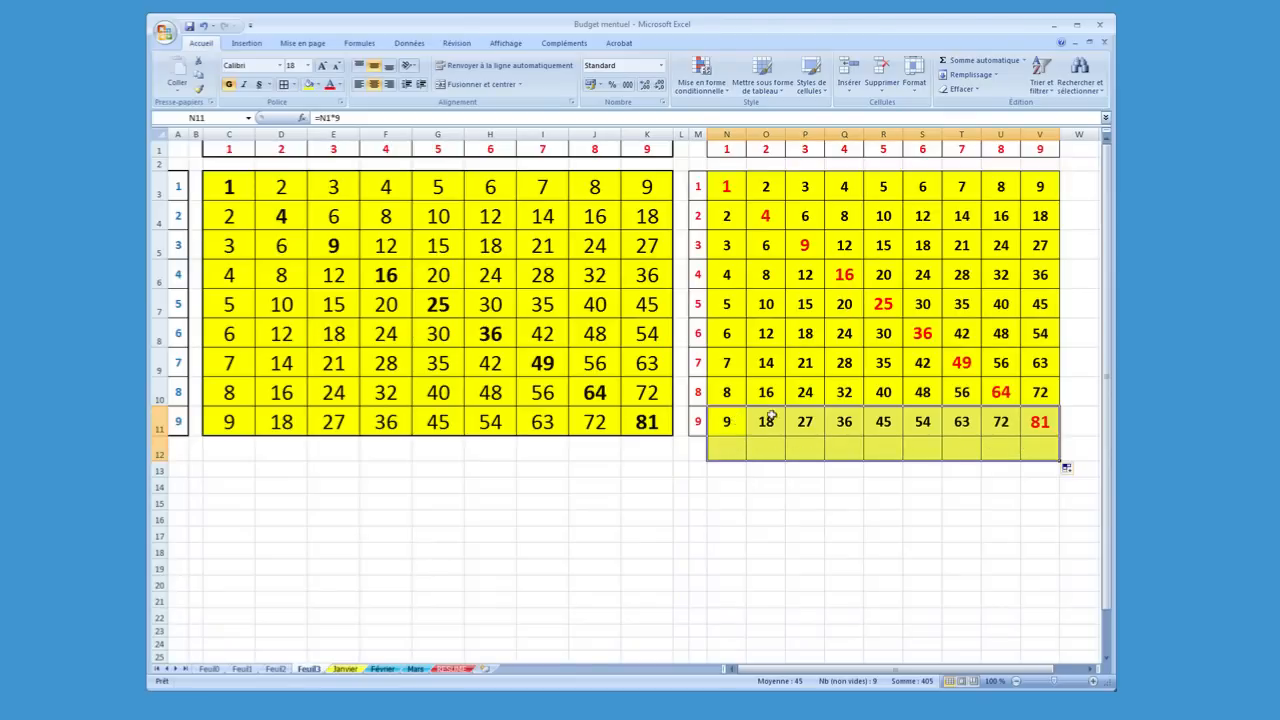
{"action": "left_click", "coordinate": [1068, 472]}
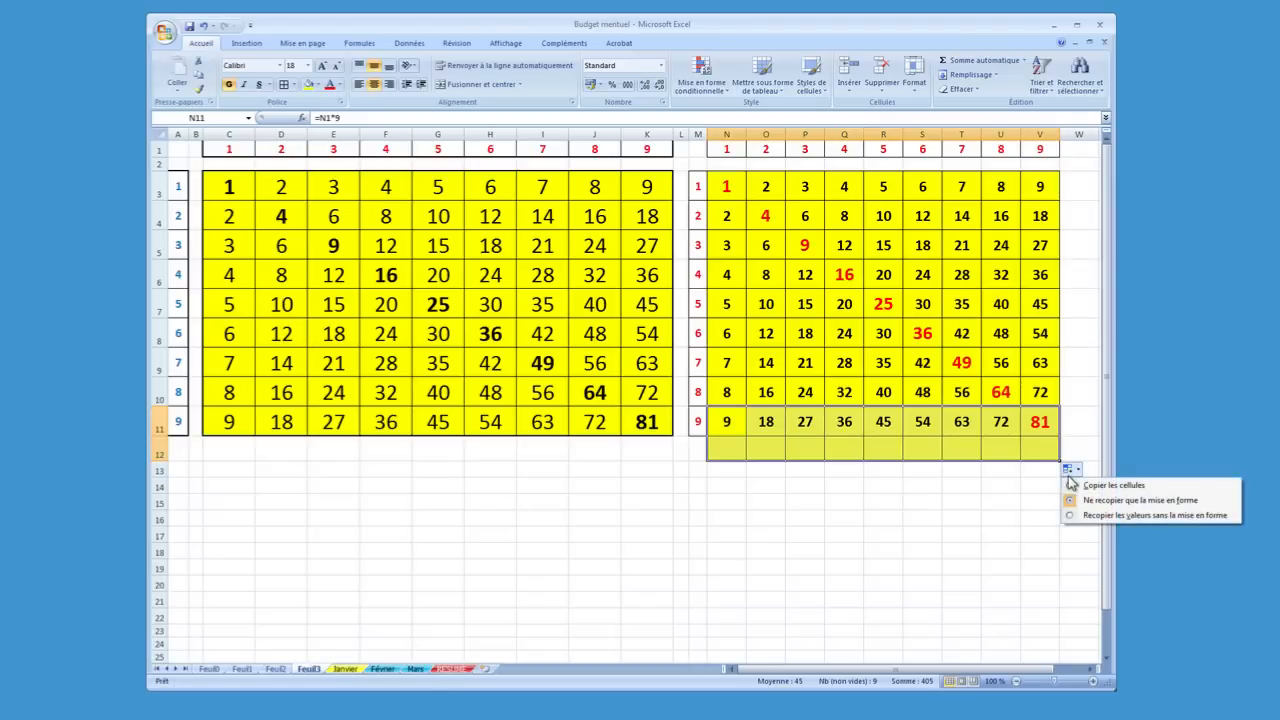
{"action": "left_click", "coordinate": [1085, 486]}
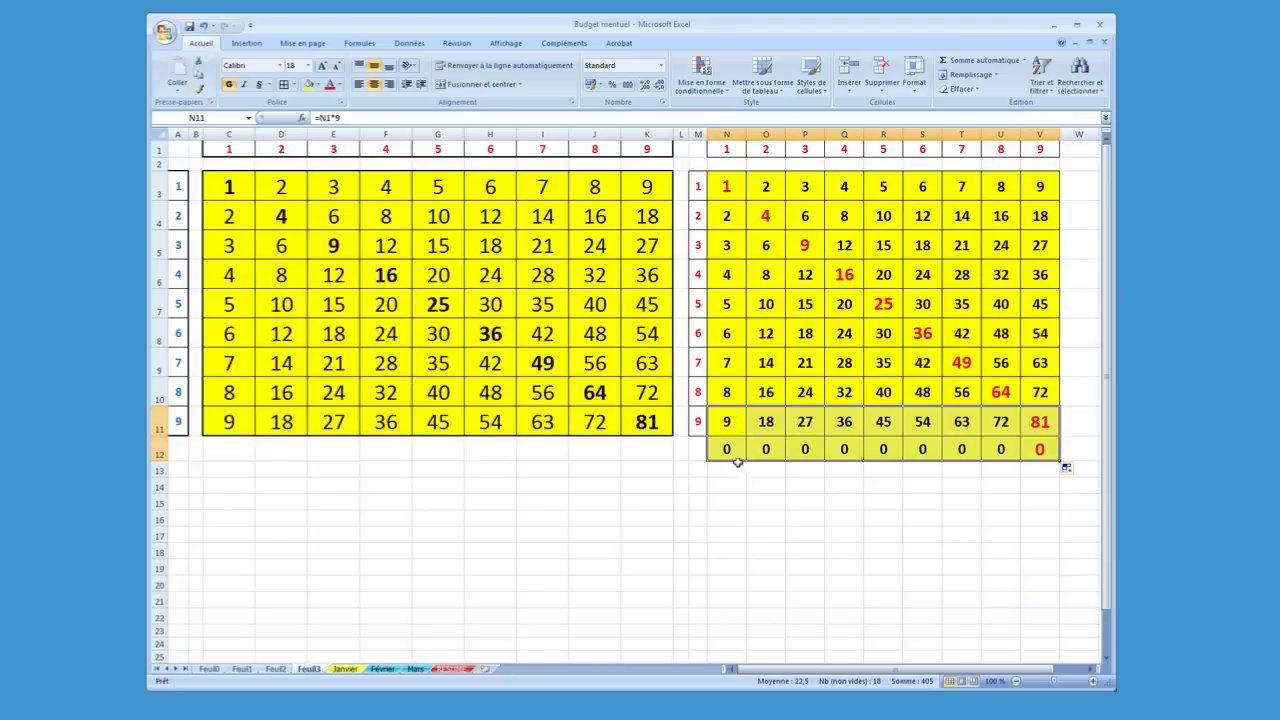
Undo the fill of row 12 beneath the second multiplication table
{"action": "left_click", "coordinate": [204, 27]}
{"action": "left_click", "coordinate": [838, 480]}
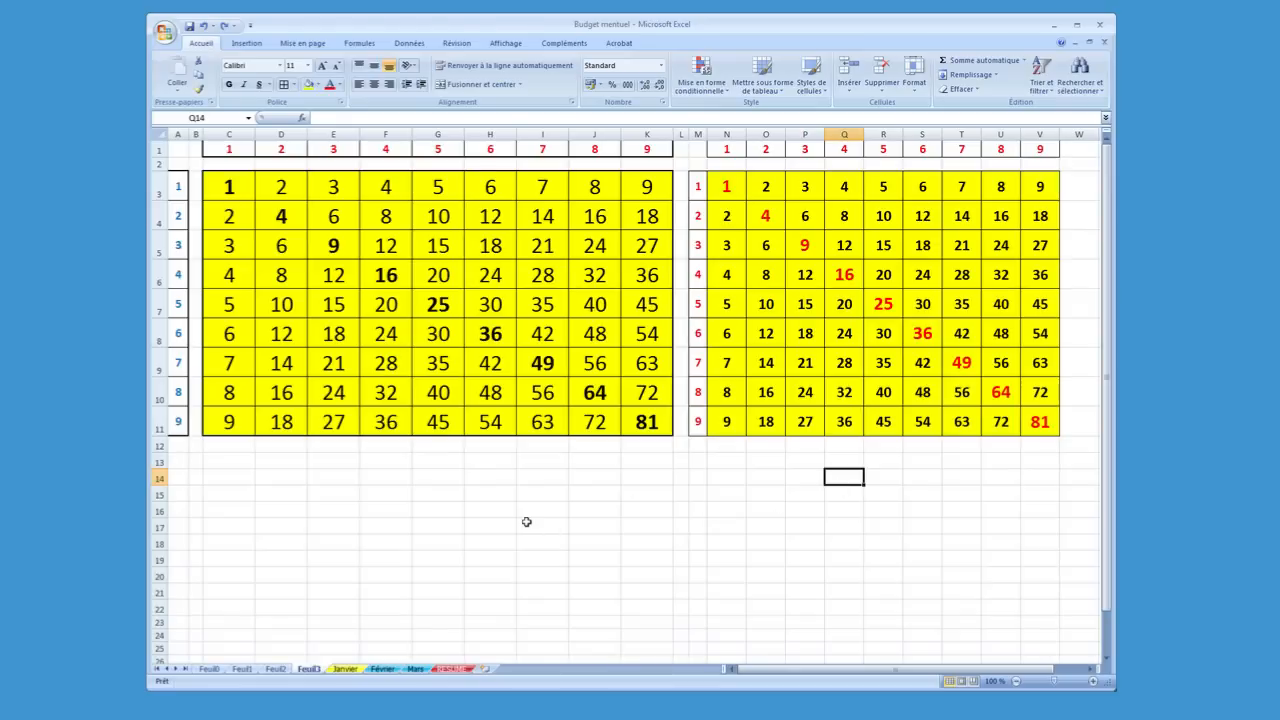
Review the monthly budgets on the Janvier, Février and Mars sheets and the summary charts on the RESUME sheet
{"action": "left_click", "coordinate": [356, 666]}
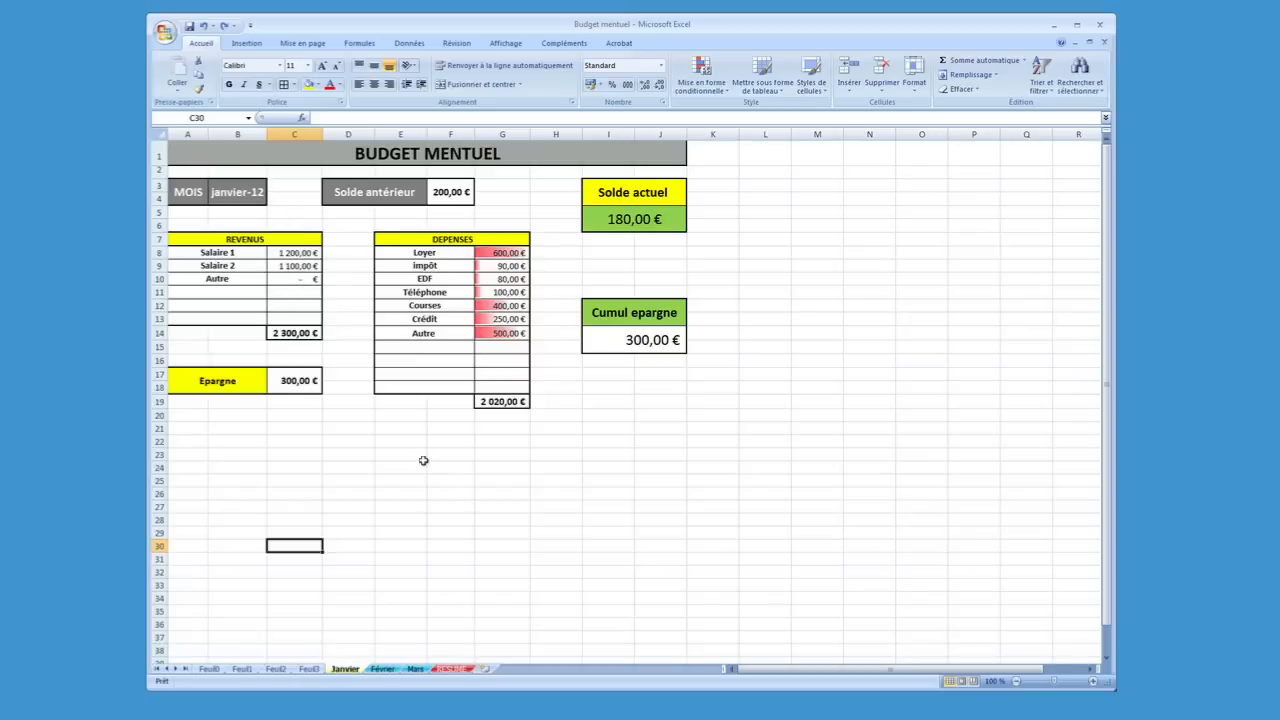
{"action": "left_click", "coordinate": [383, 669]}
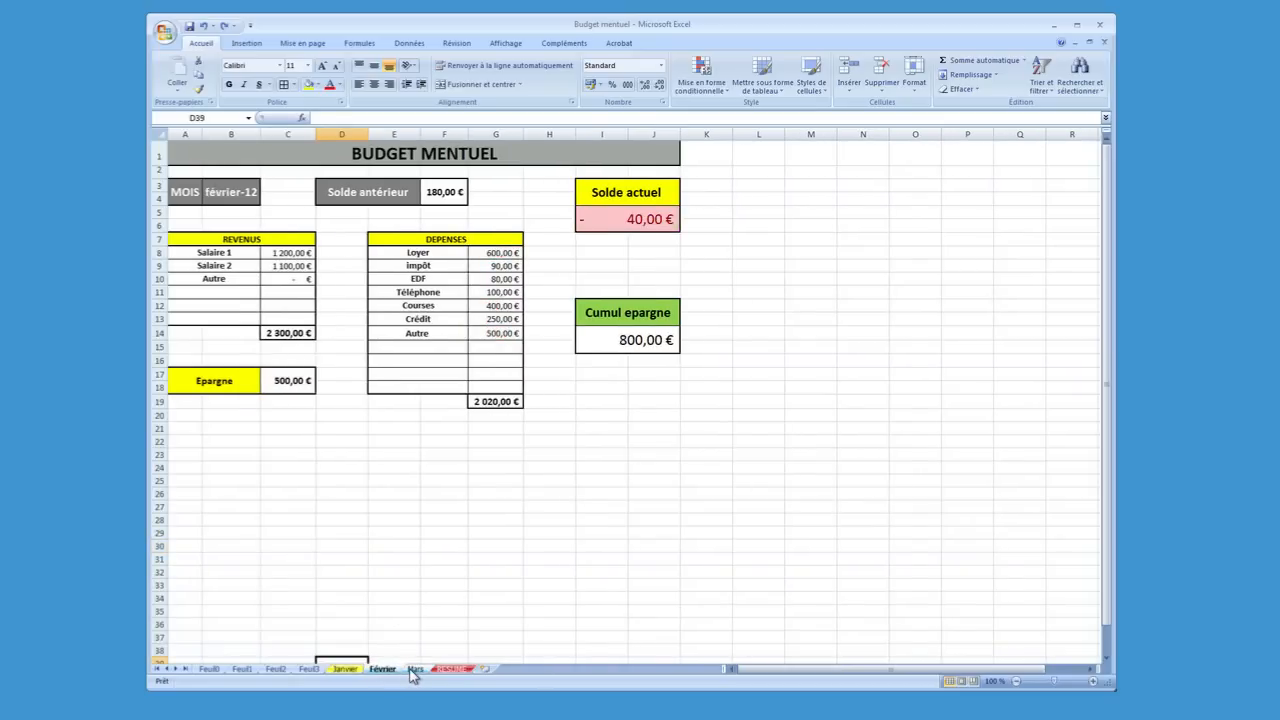
{"action": "left_click", "coordinate": [412, 670]}
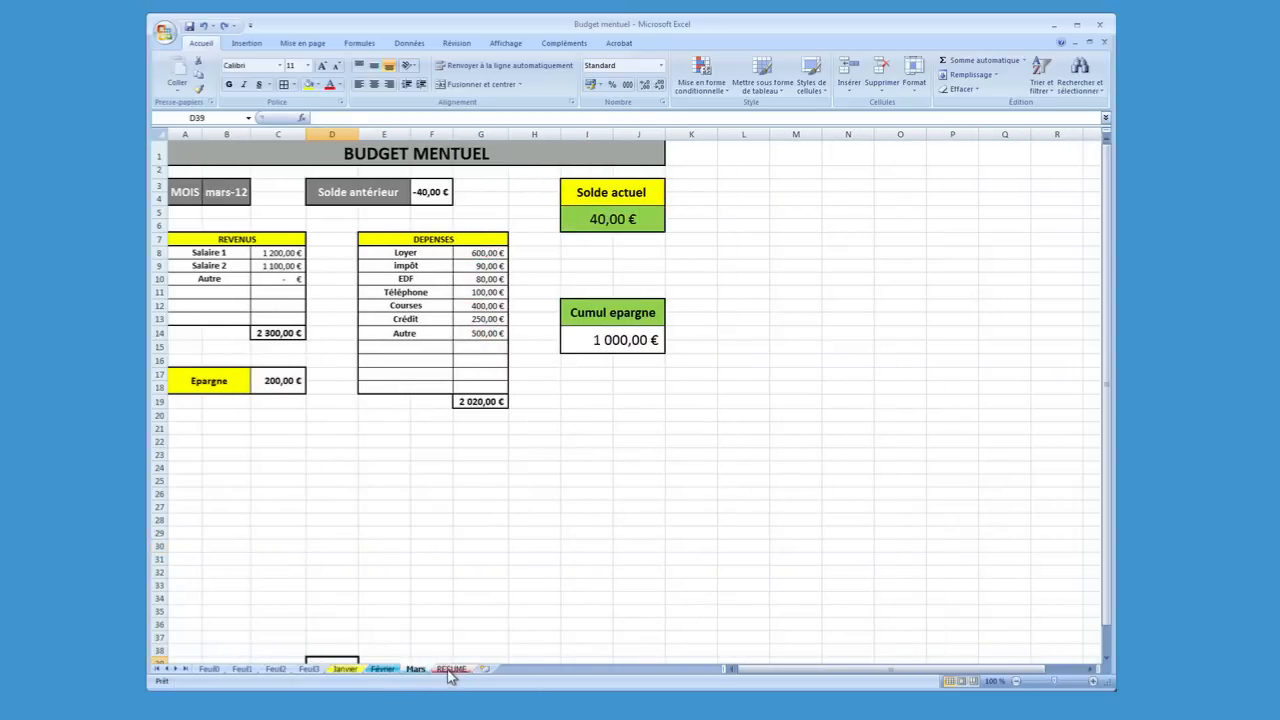
{"action": "left_click", "coordinate": [450, 670]}
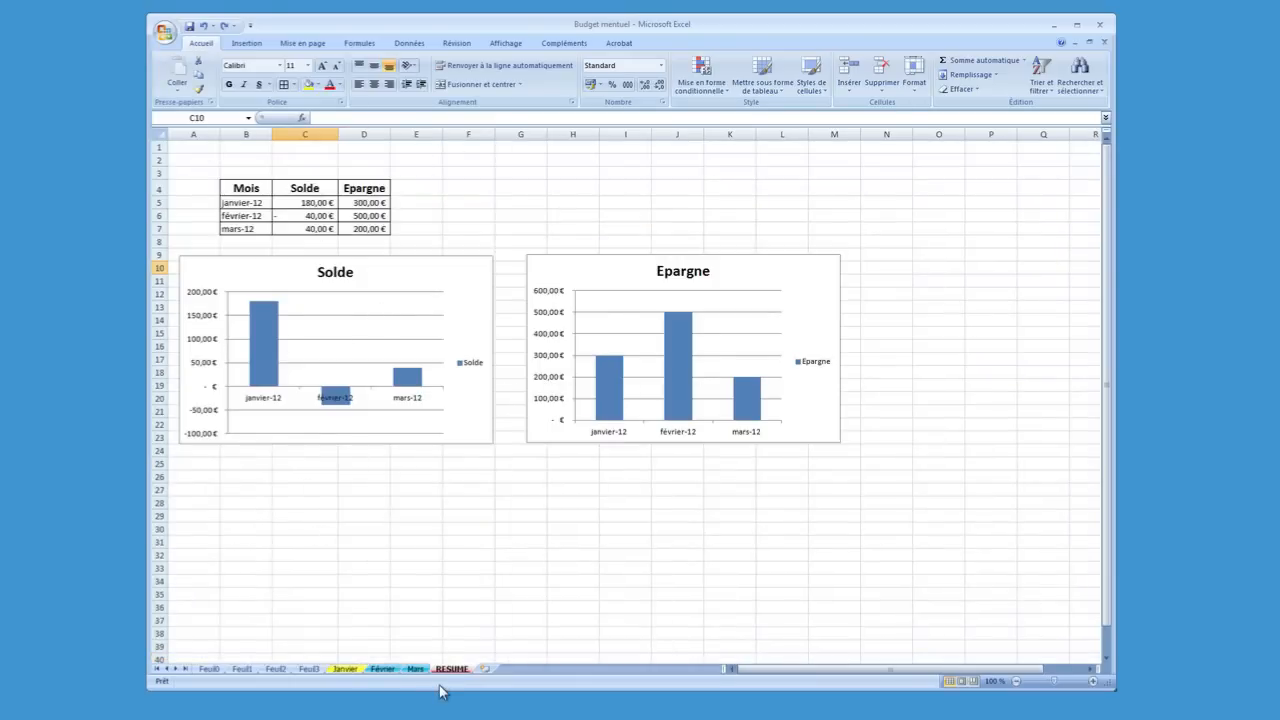
{"action": "left_click", "coordinate": [412, 669]}
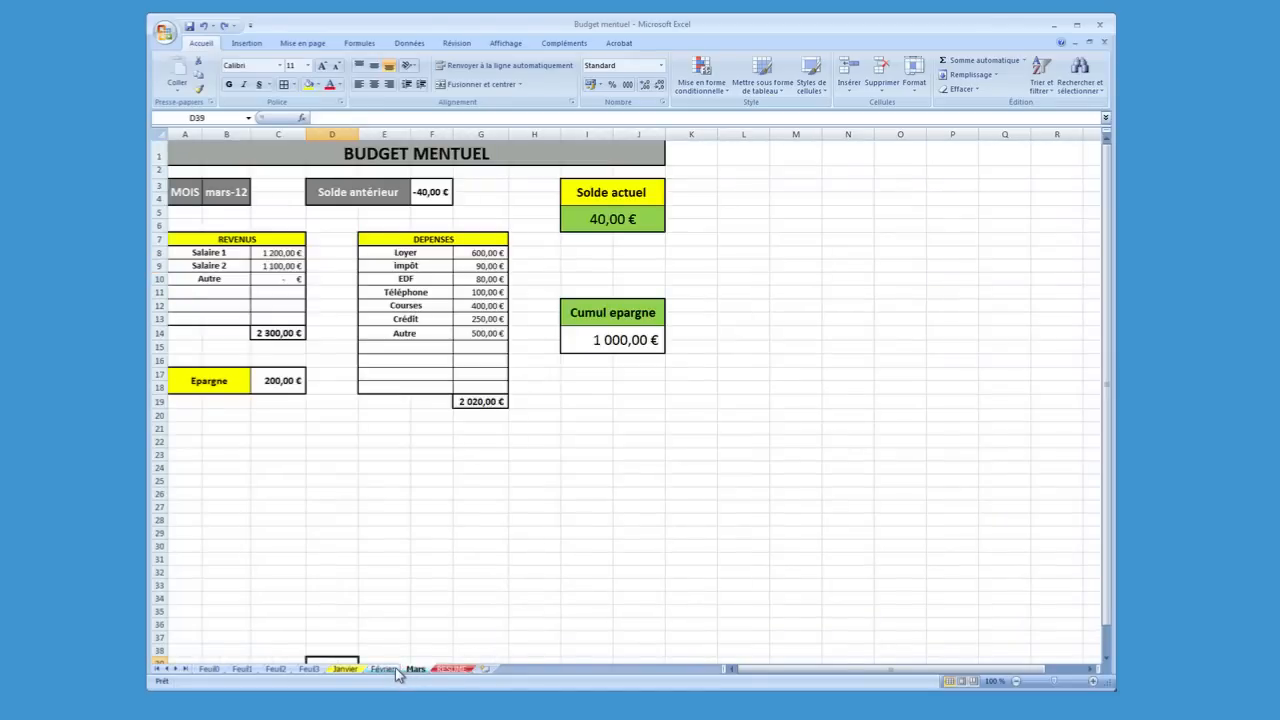
{"action": "left_click", "coordinate": [386, 669]}
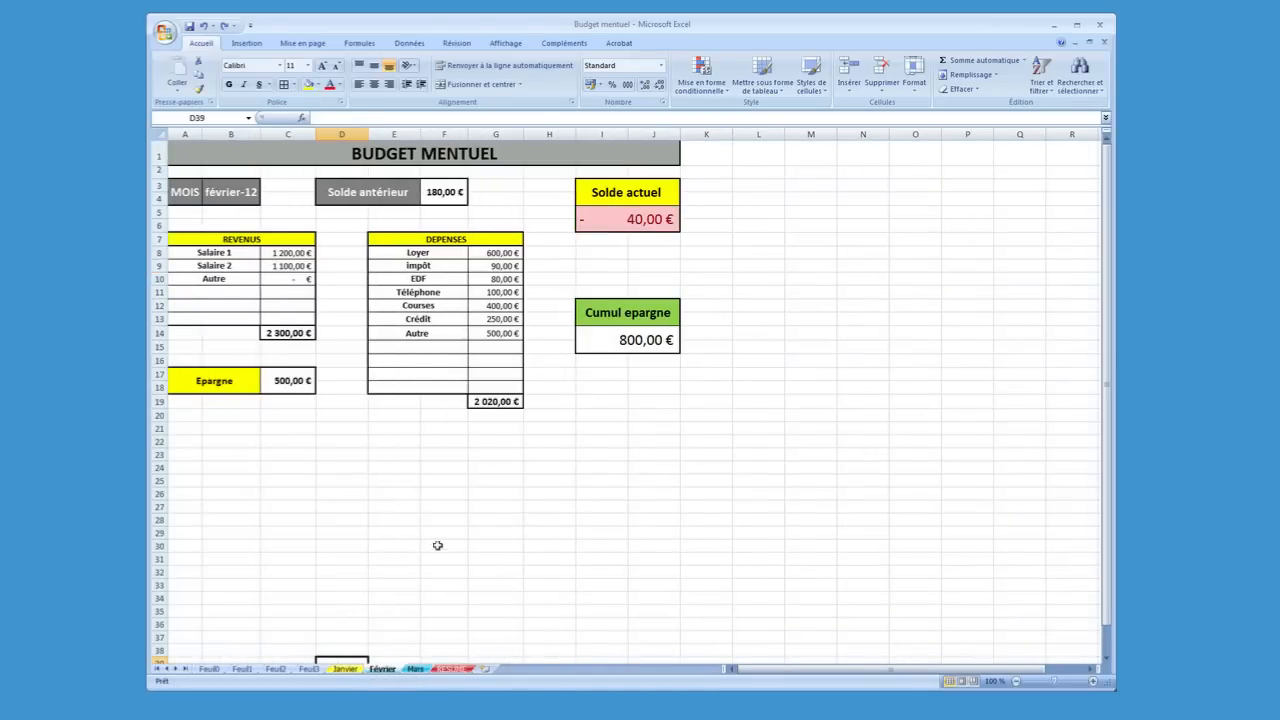
{"action": "scroll", "coordinate": [430, 538], "scroll_direction": "down", "scroll_amount": 5}
{"action": "scroll", "coordinate": [430, 538], "scroll_direction": "up", "scroll_amount": 5}
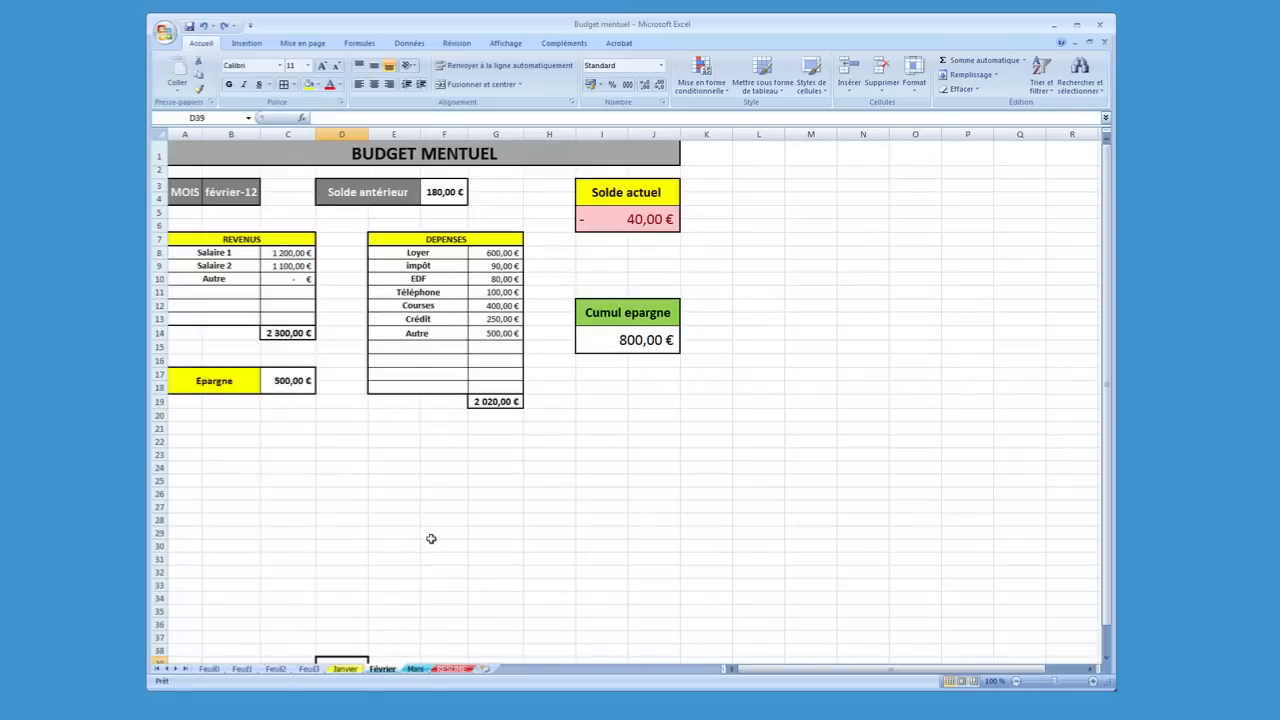